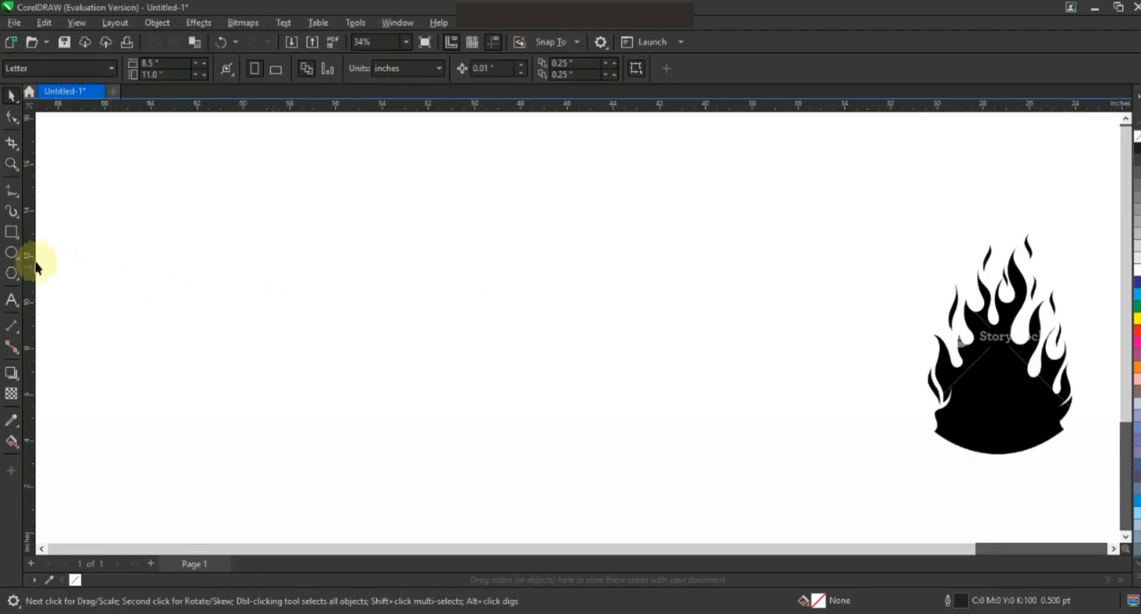
Step: Switch to the Ellipse tool for drawing circles and ellipses
{"action": "left_click", "coordinate": [16, 256]}
Step: Draw a circle with an 8.0 pt outline to the left of the flame and position it
{"action": "left_click", "coordinate": [616, 71]}
{"action": "left_click", "coordinate": [579, 178]}
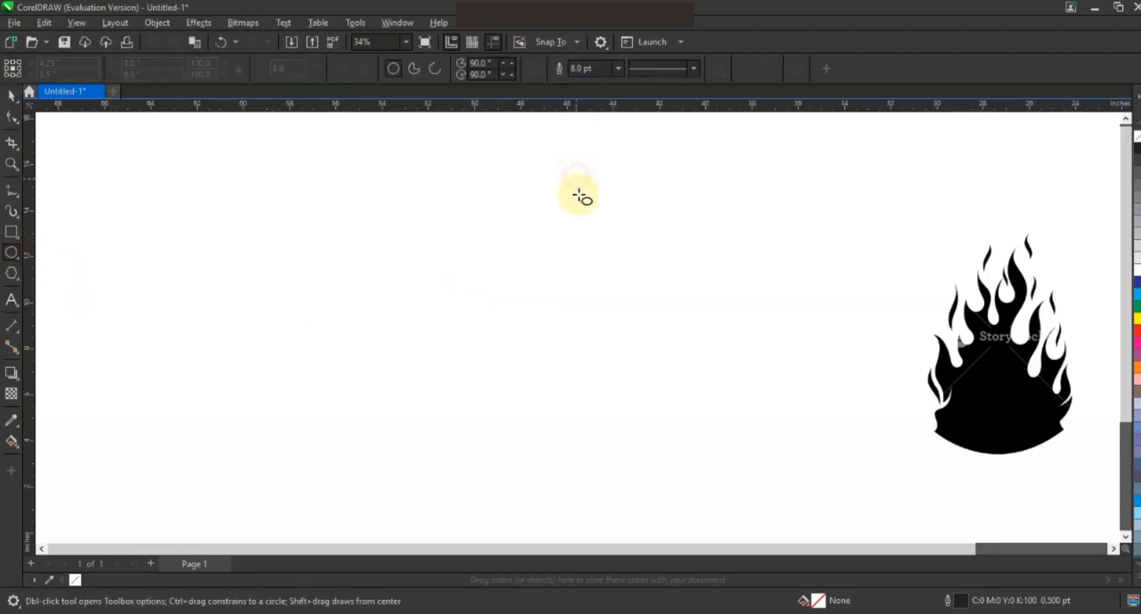
{"action": "left_click_drag", "start_coordinate": [523, 182], "coordinate": [632, 464]}
{"action": "left_click", "coordinate": [12, 97]}
{"action": "left_click_drag", "start_coordinate": [595, 308], "coordinate": [588, 322]}
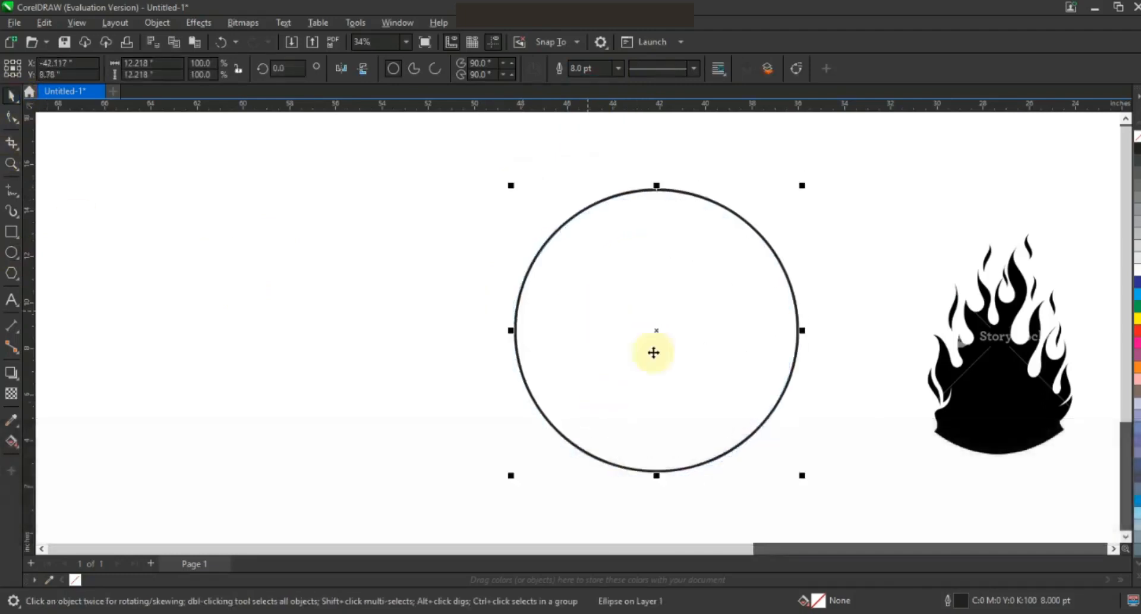
Step: Skew the circle into a tilted oval and narrow it to about 91%
{"action": "left_click", "coordinate": [657, 331]}
{"action": "left_click_drag", "start_coordinate": [510, 331], "coordinate": [511, 274]}
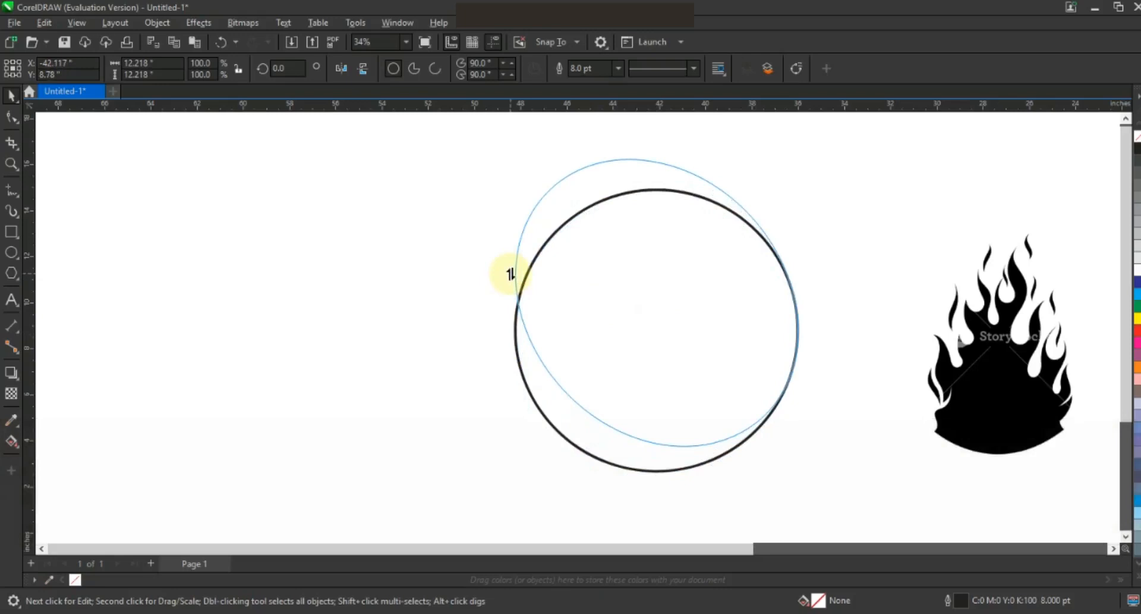
{"action": "left_click_drag", "start_coordinate": [510, 274], "coordinate": [510, 274]}
{"action": "left_click", "coordinate": [688, 313]}
{"action": "left_click_drag", "start_coordinate": [800, 301], "coordinate": [786, 304]}
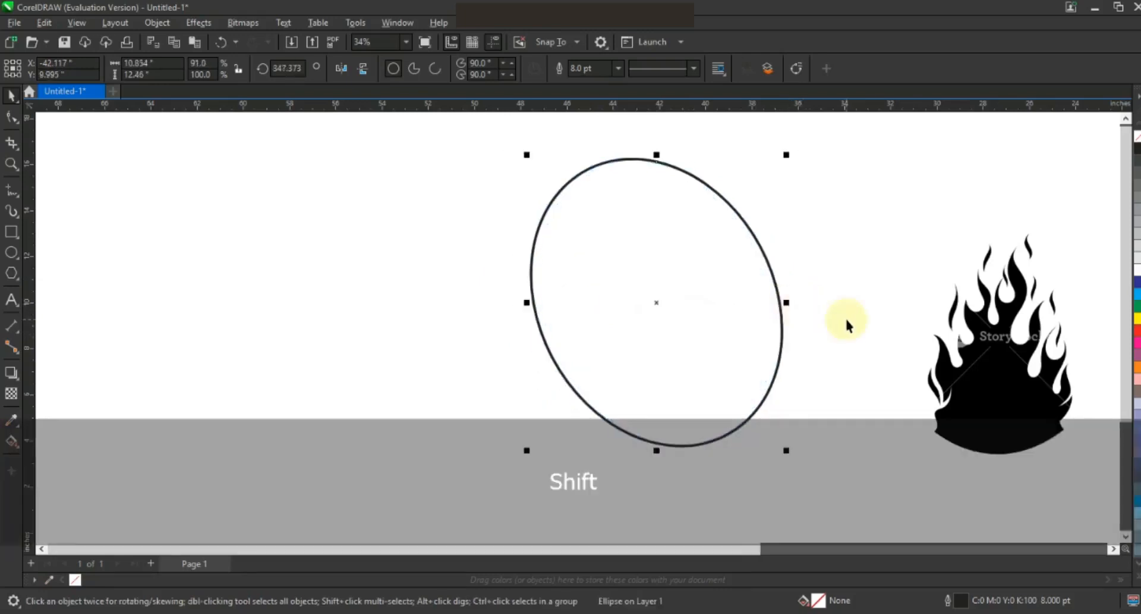
{"action": "left_click", "coordinate": [481, 298]}
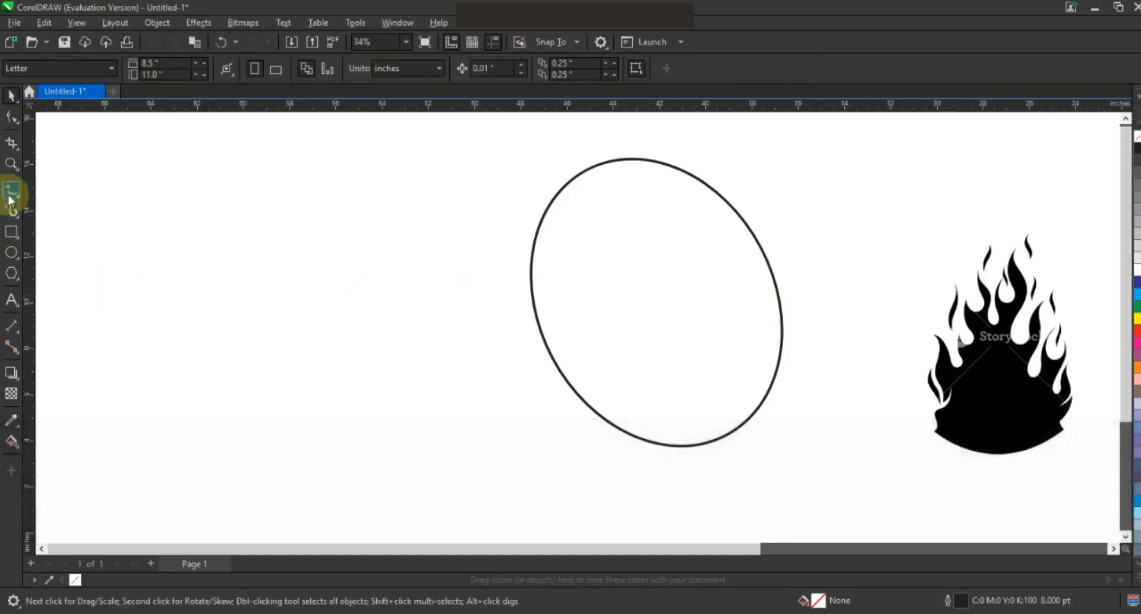
Step: Draw a straight vertical line and centre it horizontally on the oval
{"action": "left_click", "coordinate": [11, 191]}
{"action": "left_click", "coordinate": [327, 186]}
{"action": "key", "text": "ctrl"}
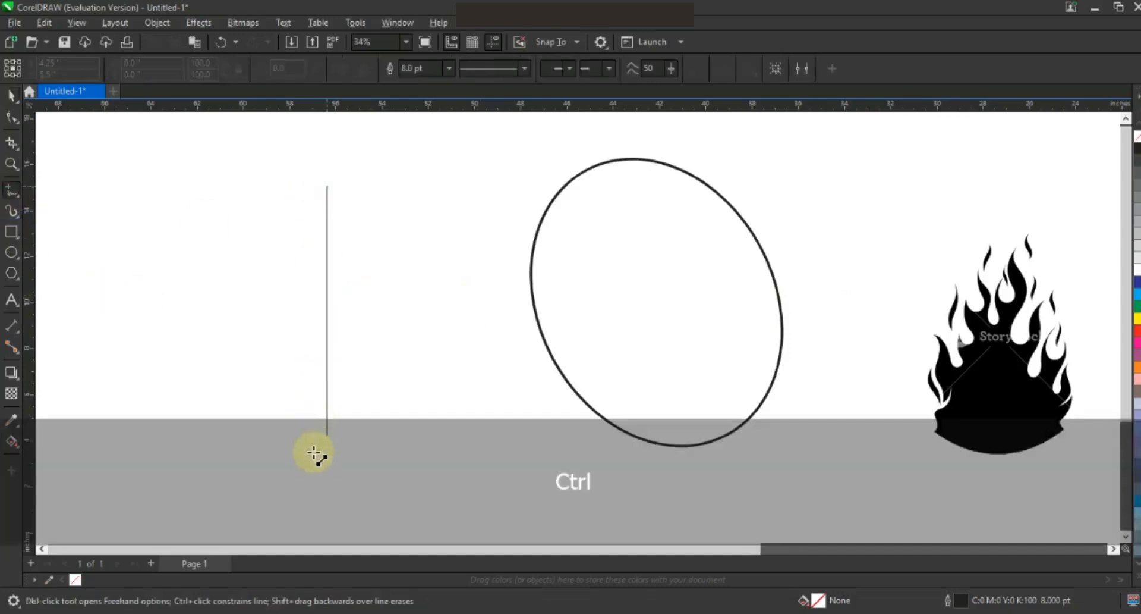
{"action": "left_click", "coordinate": [313, 479]}
{"action": "left_click", "coordinate": [11, 95]}
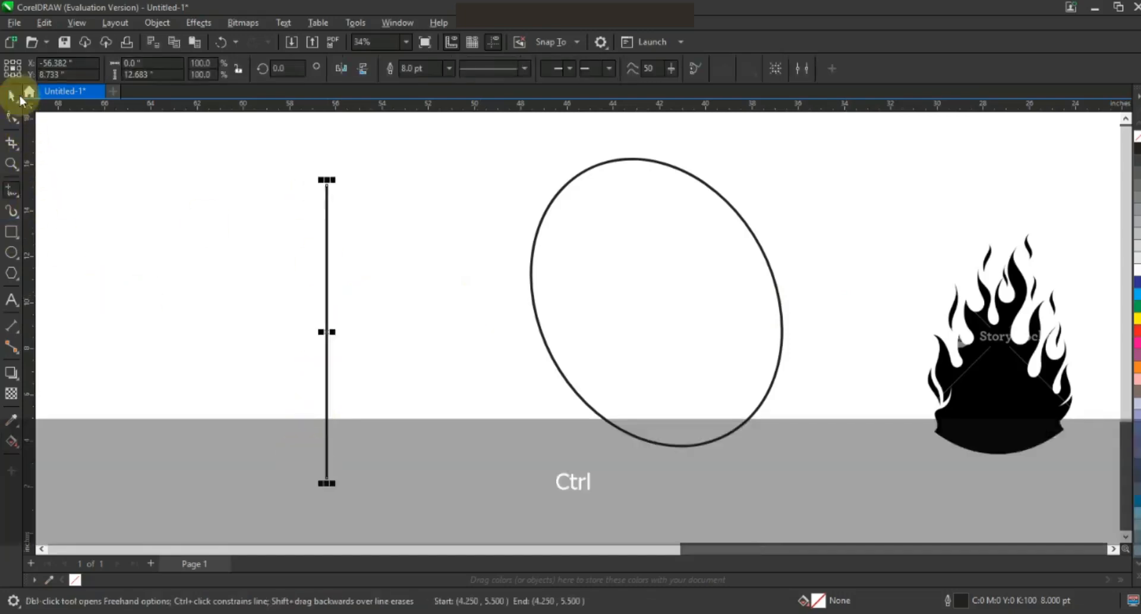
{"action": "left_click", "coordinate": [647, 160], "text": "shift"}
{"action": "key", "text": "e"}
Step: Lengthen the vertical line downward, then stretch the line and oval down together
{"action": "left_click", "coordinate": [657, 337]}
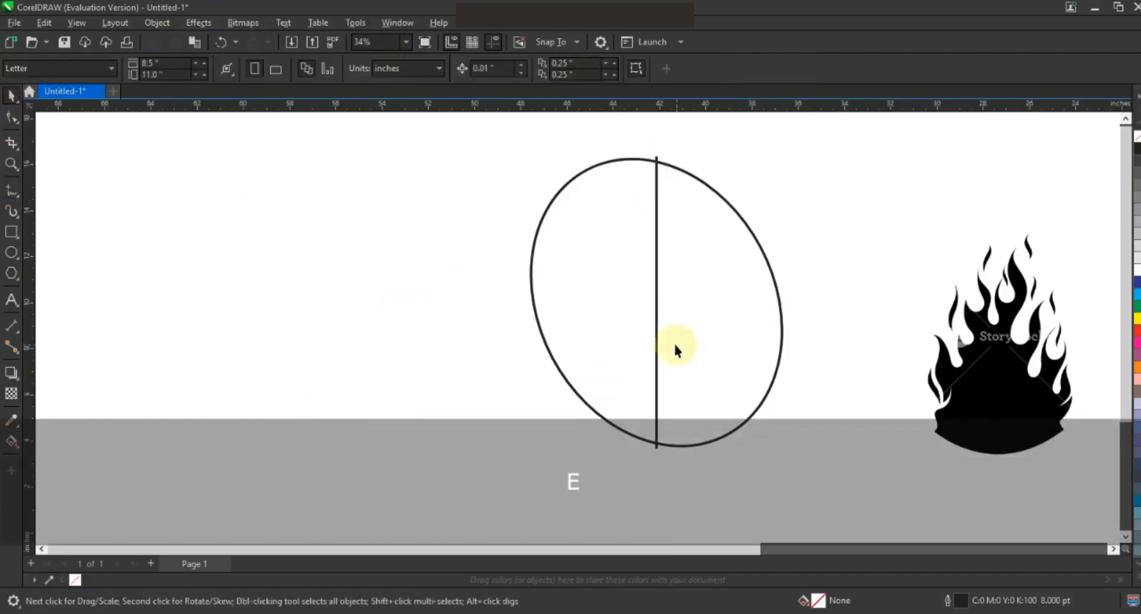
{"action": "left_click_drag", "start_coordinate": [657, 449], "coordinate": [656, 483]}
{"action": "left_click", "coordinate": [523, 444]}
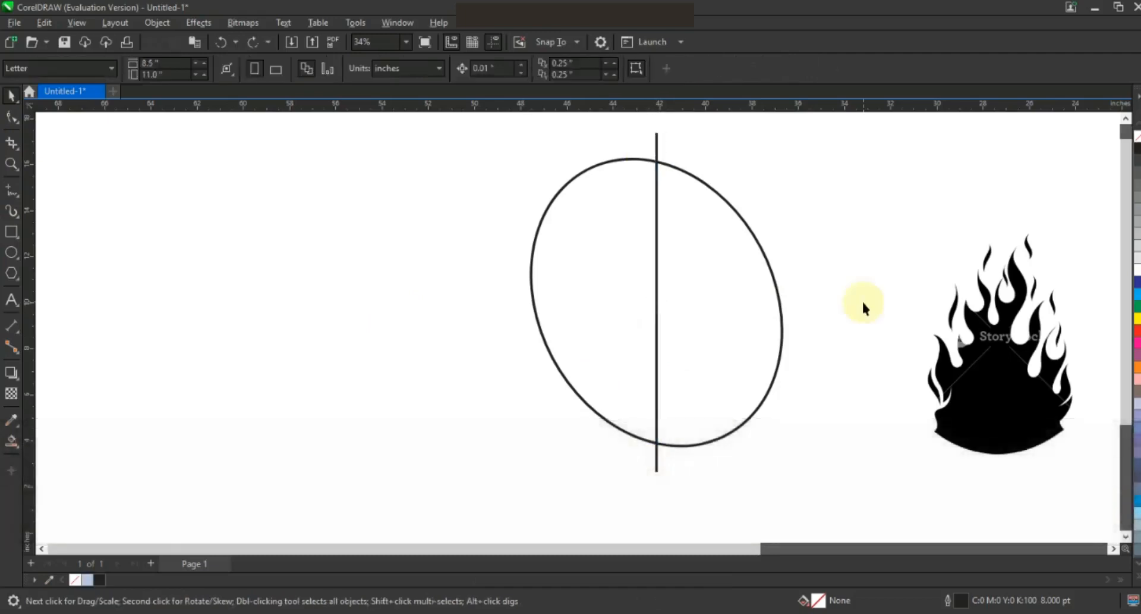
{"action": "left_click", "coordinate": [658, 378]}
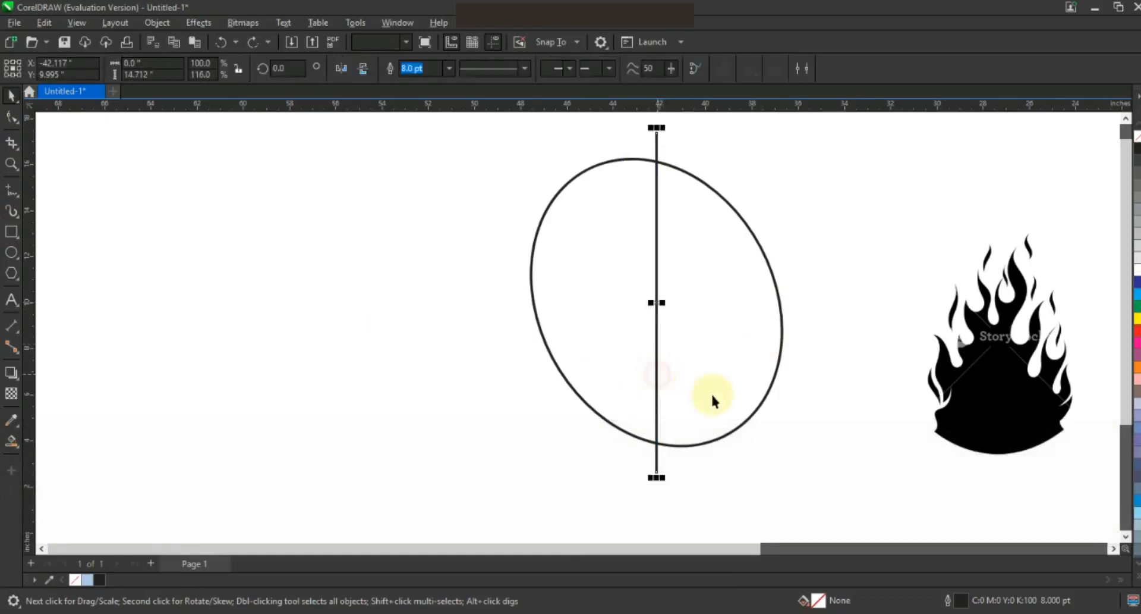
{"action": "left_click", "coordinate": [716, 385], "text": "shift"}
{"action": "key", "text": "F3"}
{"action": "left_click_drag", "start_coordinate": [667, 425], "coordinate": [667, 449]}
{"action": "left_click", "coordinate": [237, 275]}
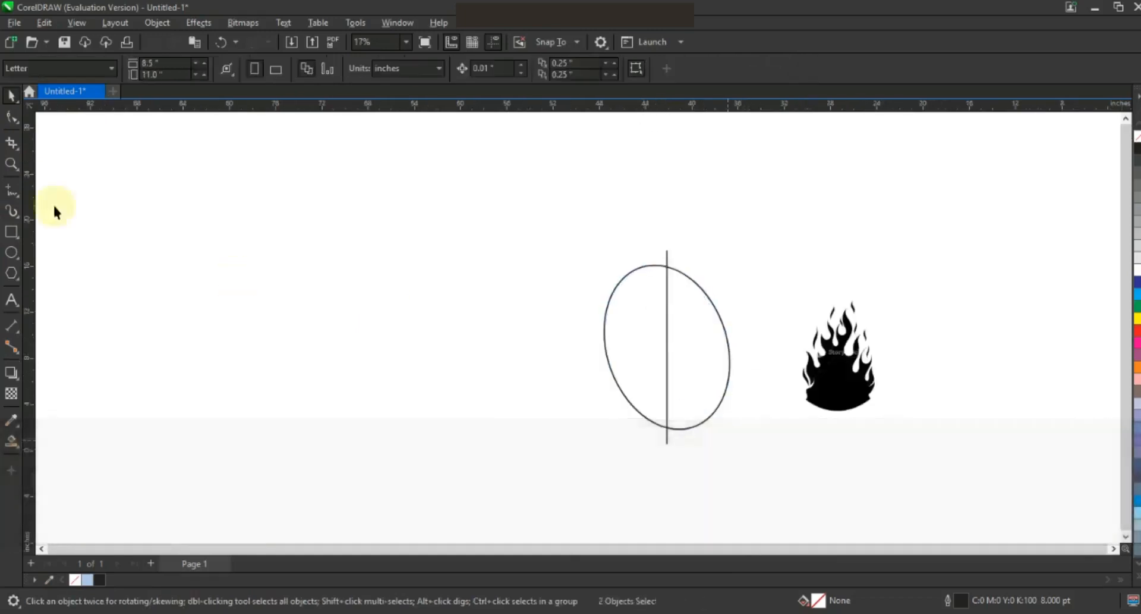
Step: Zoom in on the oval and draw a line ending at the oval's left edge
{"action": "left_click", "coordinate": [12, 165]}
{"action": "left_click_drag", "start_coordinate": [591, 246], "coordinate": [792, 441]}
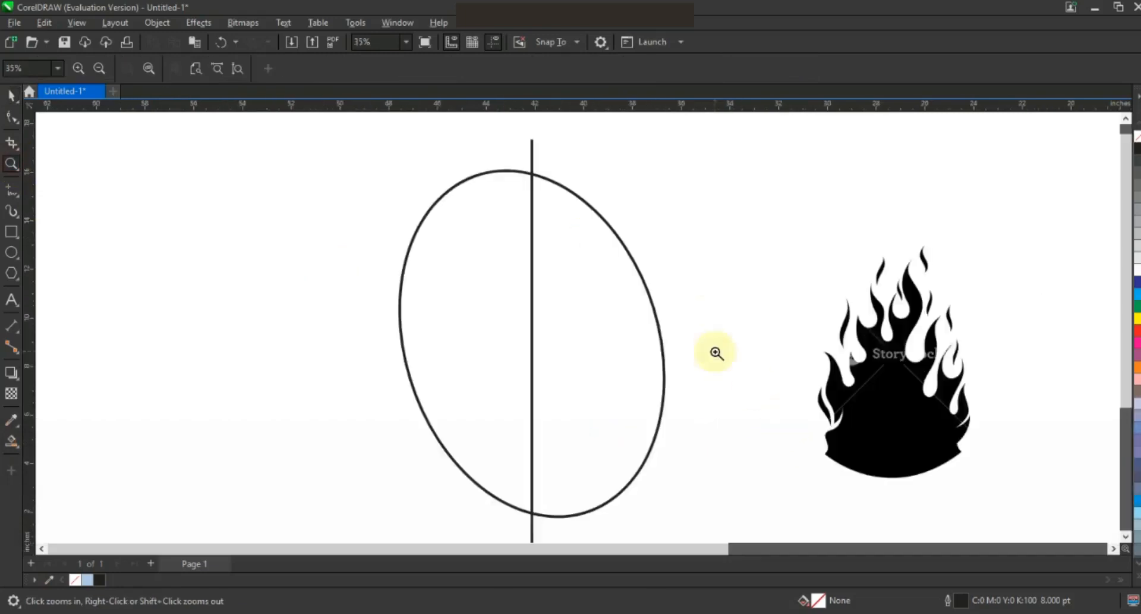
{"action": "left_click", "coordinate": [12, 190]}
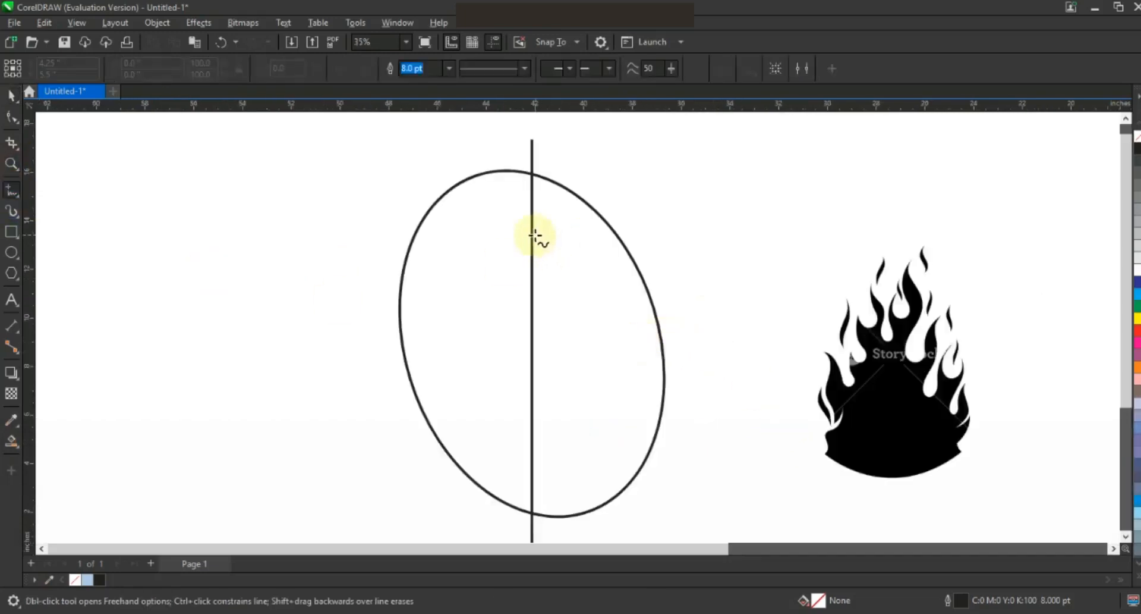
{"action": "left_click", "coordinate": [394, 314]}
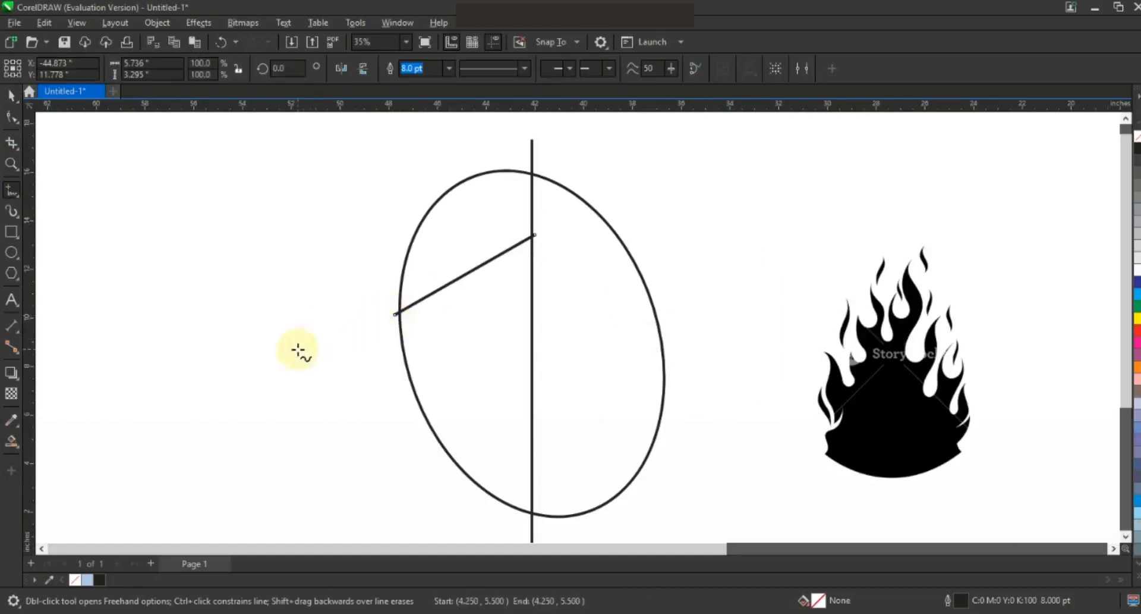
Step: Convert the line to a curve and bend it into a gentle upward arc
{"action": "left_click", "coordinate": [12, 117]}
{"action": "left_click_drag", "start_coordinate": [249, 211], "coordinate": [549, 342]}
{"action": "left_click", "coordinate": [209, 74]}
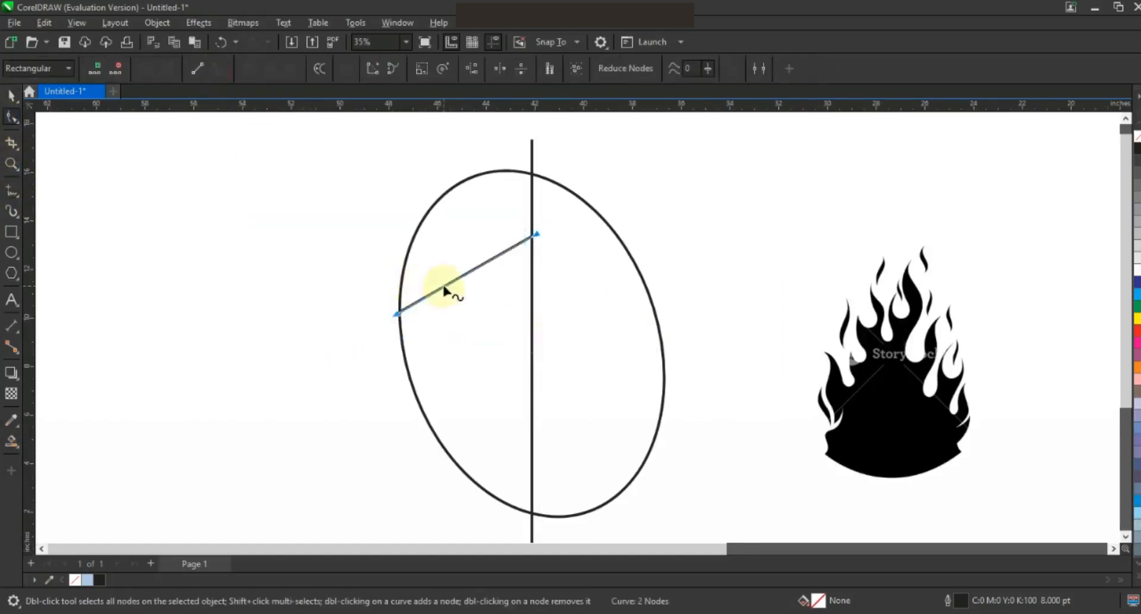
{"action": "left_click_drag", "start_coordinate": [445, 290], "coordinate": [443, 294]}
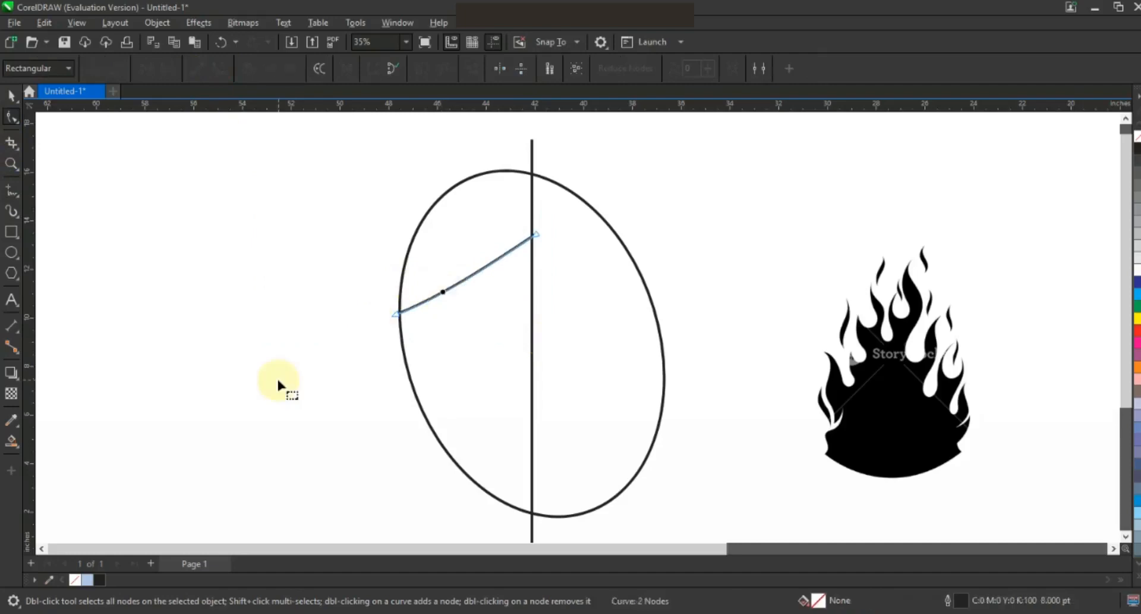
{"action": "left_click", "coordinate": [443, 293]}
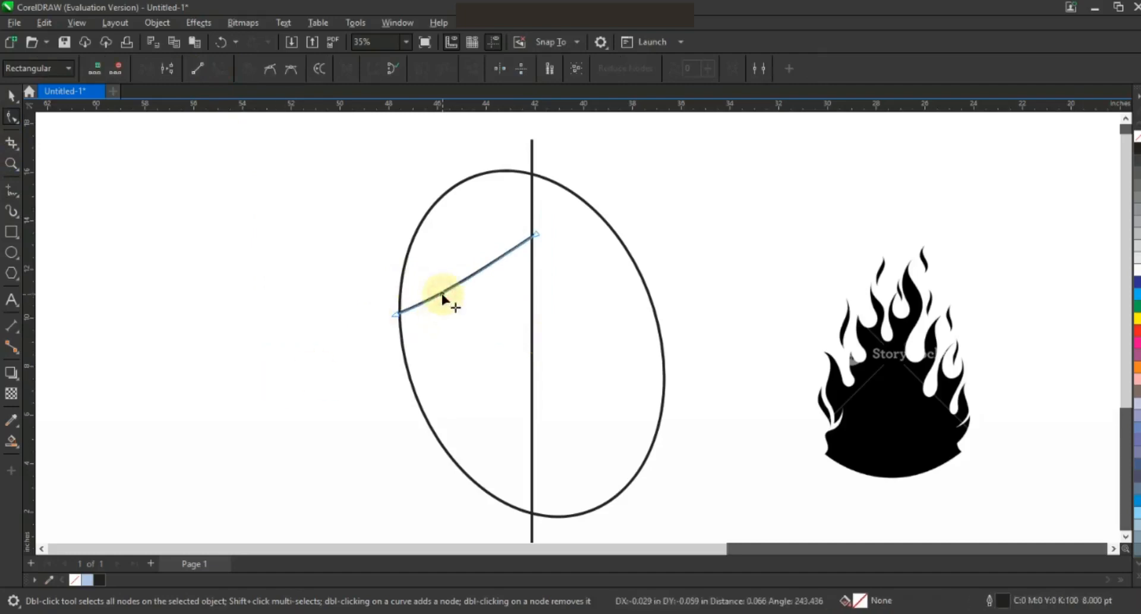
{"action": "key", "text": "space"}
{"action": "left_click", "coordinate": [191, 240]}
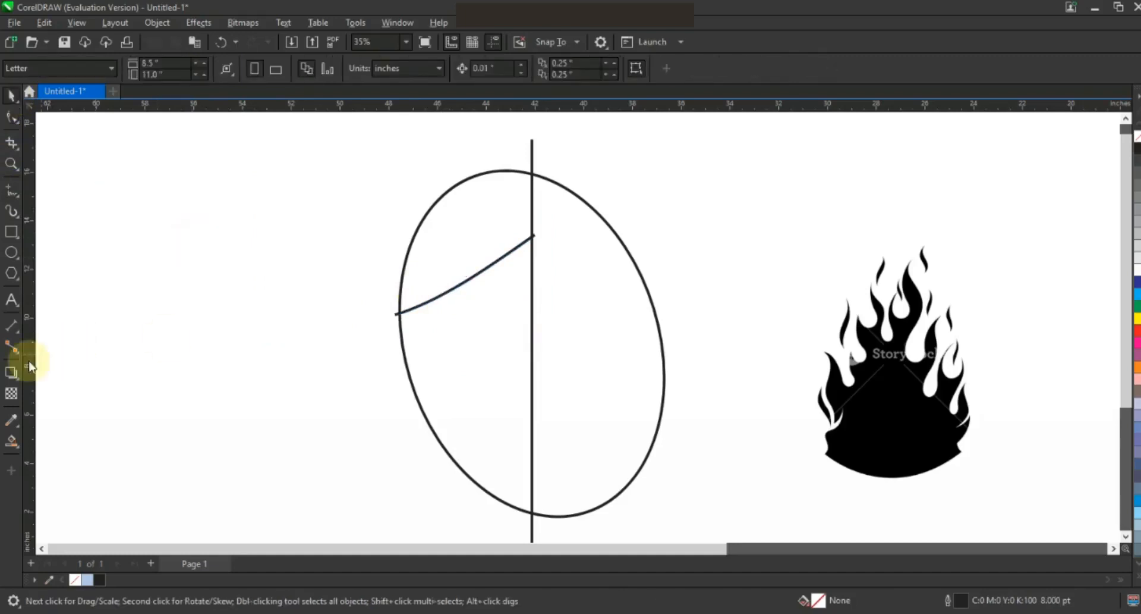
Step: Smart Fill the left region below the curve light blue and delete the line, oval and arc
{"action": "left_click", "coordinate": [10, 442]}
{"action": "left_click", "coordinate": [425, 364]}
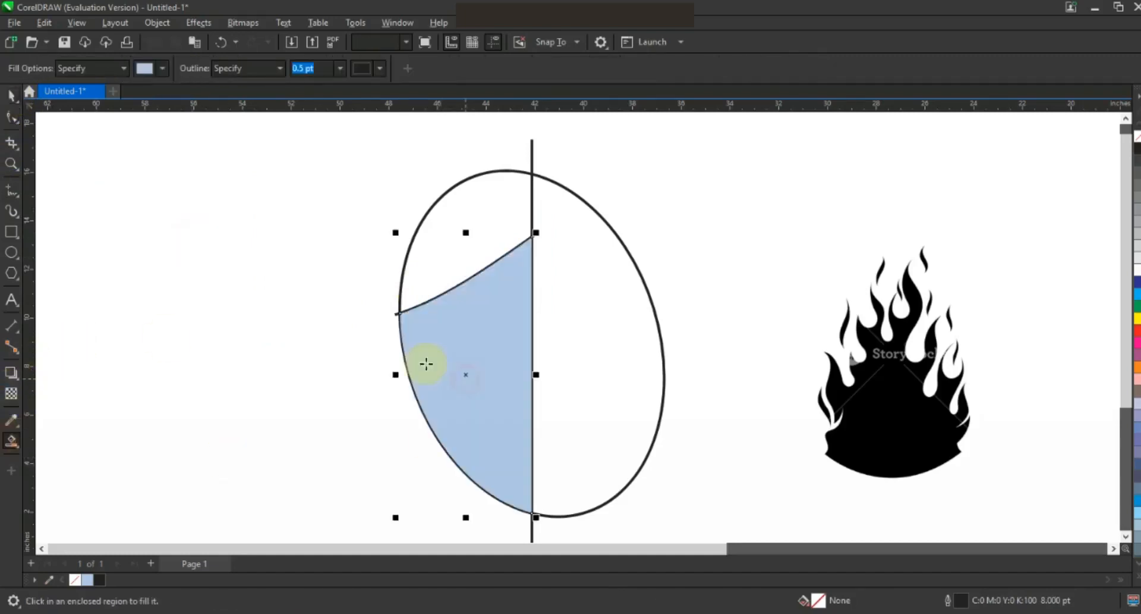
{"action": "left_click", "coordinate": [10, 95]}
{"action": "left_click", "coordinate": [531, 213]}
{"action": "key", "text": "Delete"}
{"action": "left_click", "coordinate": [533, 183]}
{"action": "key", "text": "Delete"}
{"action": "left_click", "coordinate": [397, 314]}
{"action": "key", "text": "Delete"}
Step: Mirror a copy of the half-shield to the right, then move and stretch the full shield taller
{"action": "left_click", "coordinate": [415, 362]}
{"action": "left_click_drag", "start_coordinate": [394, 374], "coordinate": [542, 390]}
{"action": "left_click", "coordinate": [482, 379], "text": "shift"}
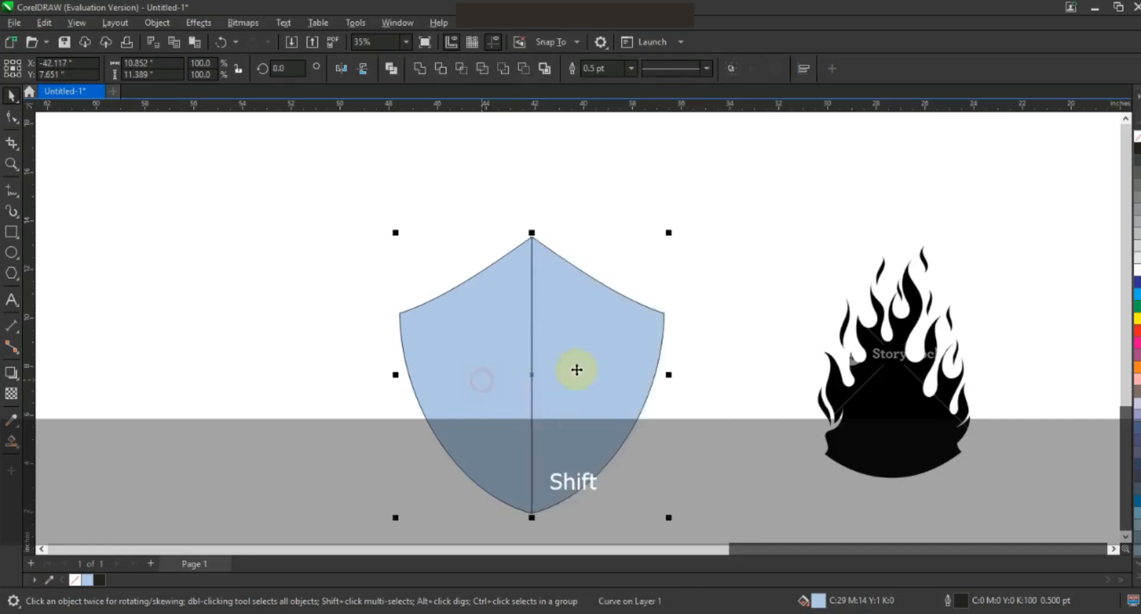
{"action": "left_click_drag", "start_coordinate": [589, 323], "coordinate": [610, 255]}
{"action": "left_click_drag", "start_coordinate": [552, 449], "coordinate": [554, 472]}
{"action": "left_click", "coordinate": [662, 447]}
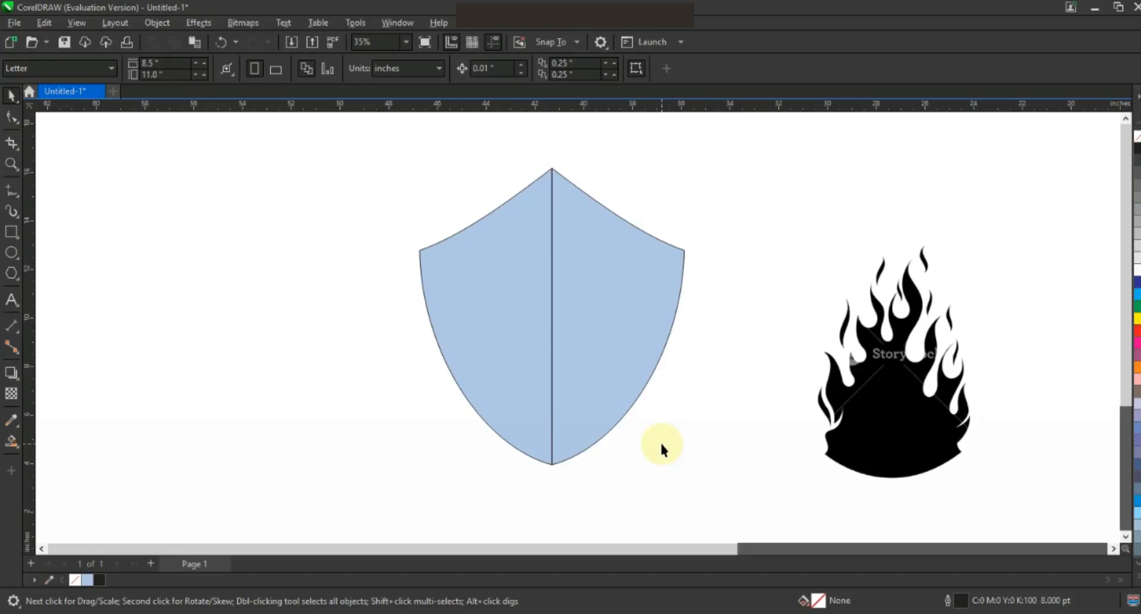
Step: Move the flame image up-left and apply a gamma adjustment of about 0.23
{"action": "left_click_drag", "start_coordinate": [935, 436], "coordinate": [869, 399]}
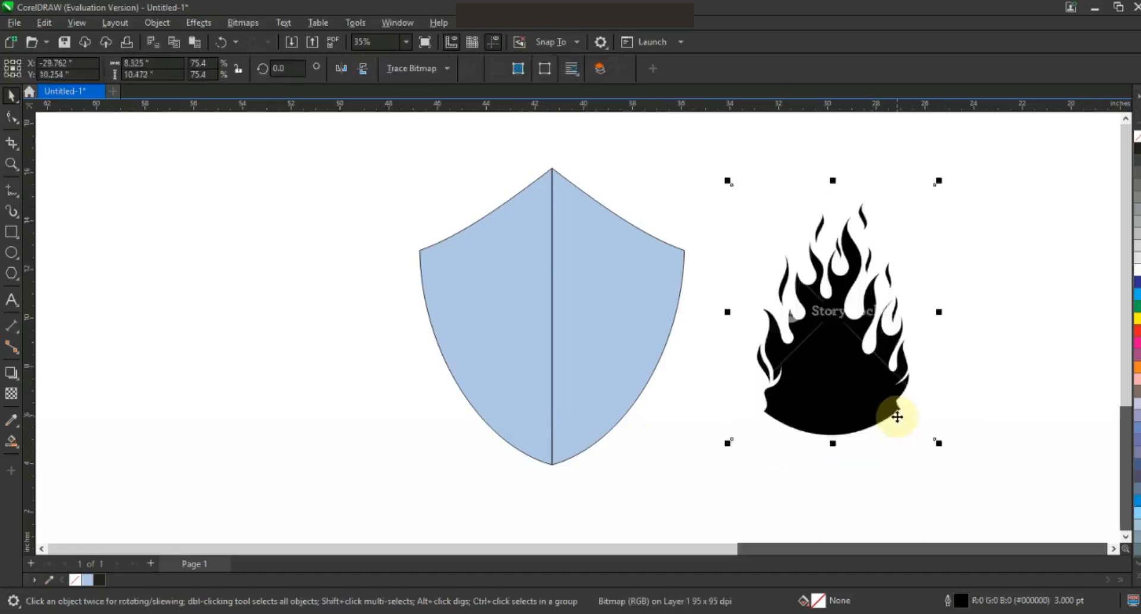
{"action": "left_click", "coordinate": [199, 22]}
{"action": "mouse_move", "coordinate": [220, 77]}
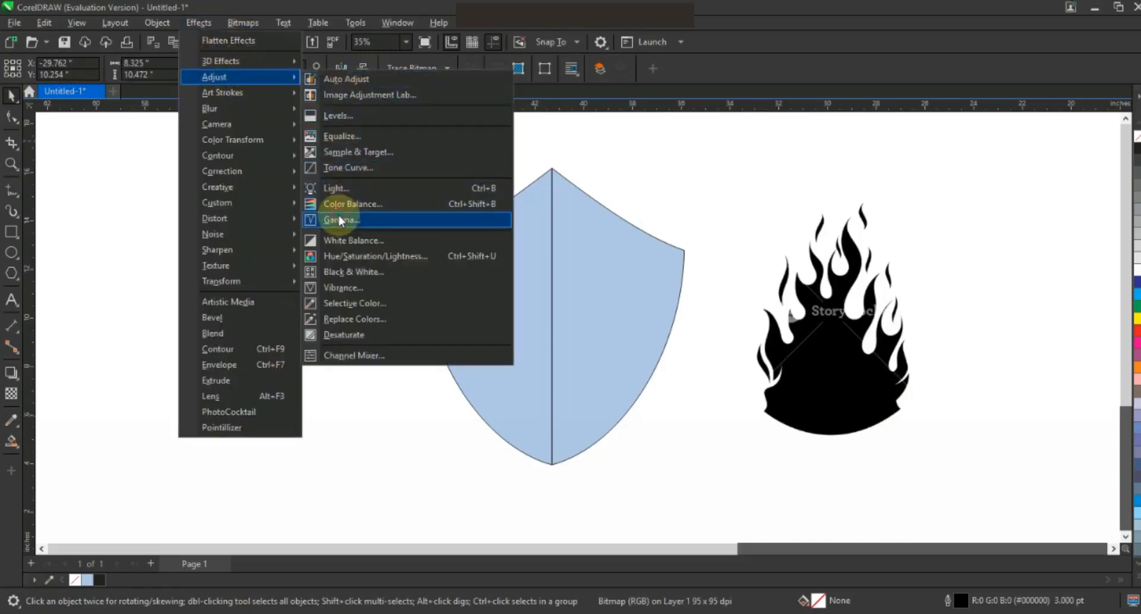
{"action": "left_click", "coordinate": [342, 220]}
{"action": "left_click_drag", "start_coordinate": [535, 291], "coordinate": [537, 298]}
{"action": "left_click", "coordinate": [626, 344]}
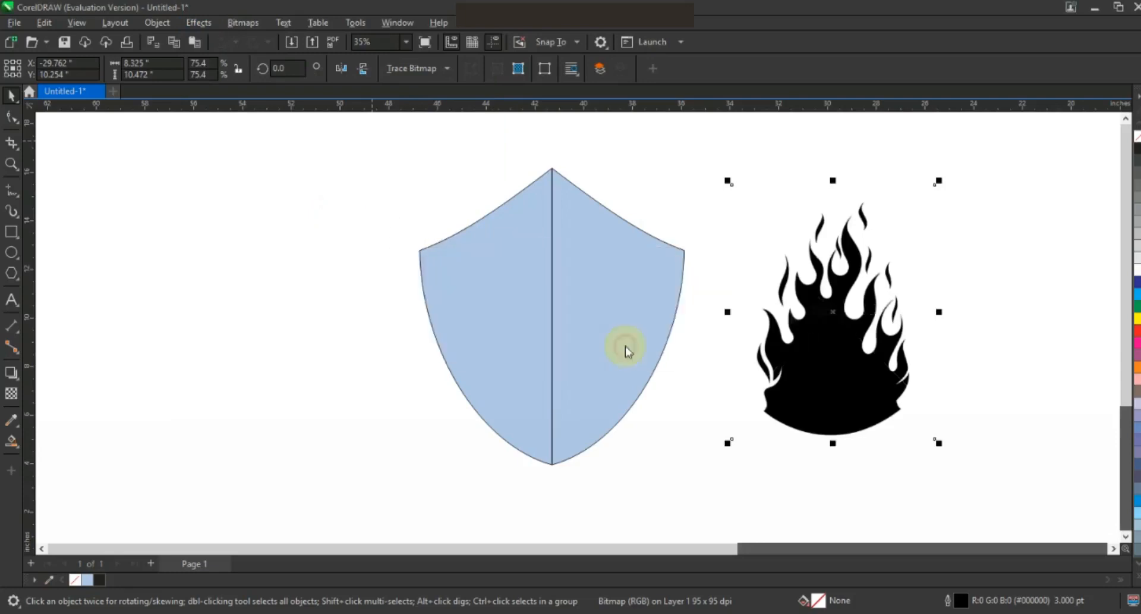
Step: Outline Trace the flame as a Low Quality Image and confirm the PowerTRACE result
{"action": "right_click", "coordinate": [810, 309]}
{"action": "mouse_move", "coordinate": [867, 250]}
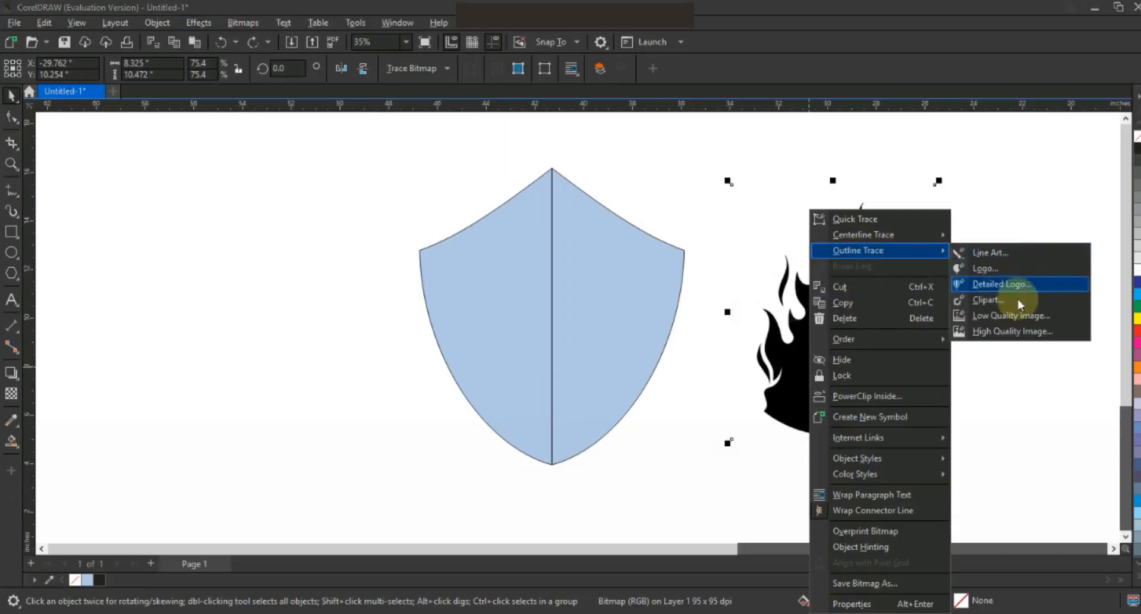
{"action": "left_click", "coordinate": [1014, 315]}
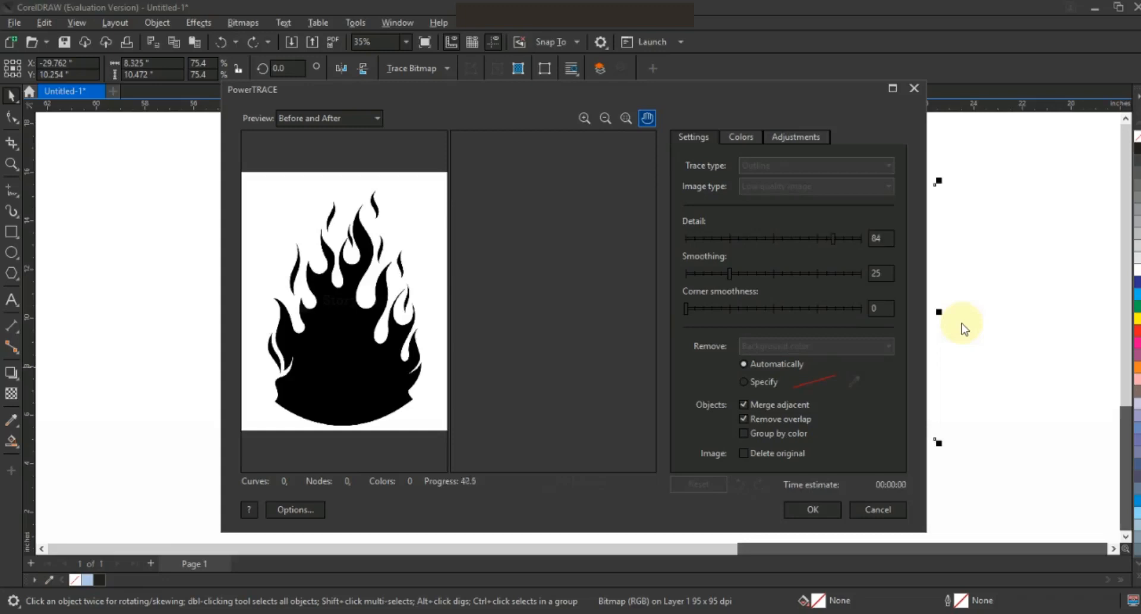
{"action": "left_click", "coordinate": [811, 510]}
Step: Merge the two shield halves into one shield shape
{"action": "left_click", "coordinate": [647, 254]}
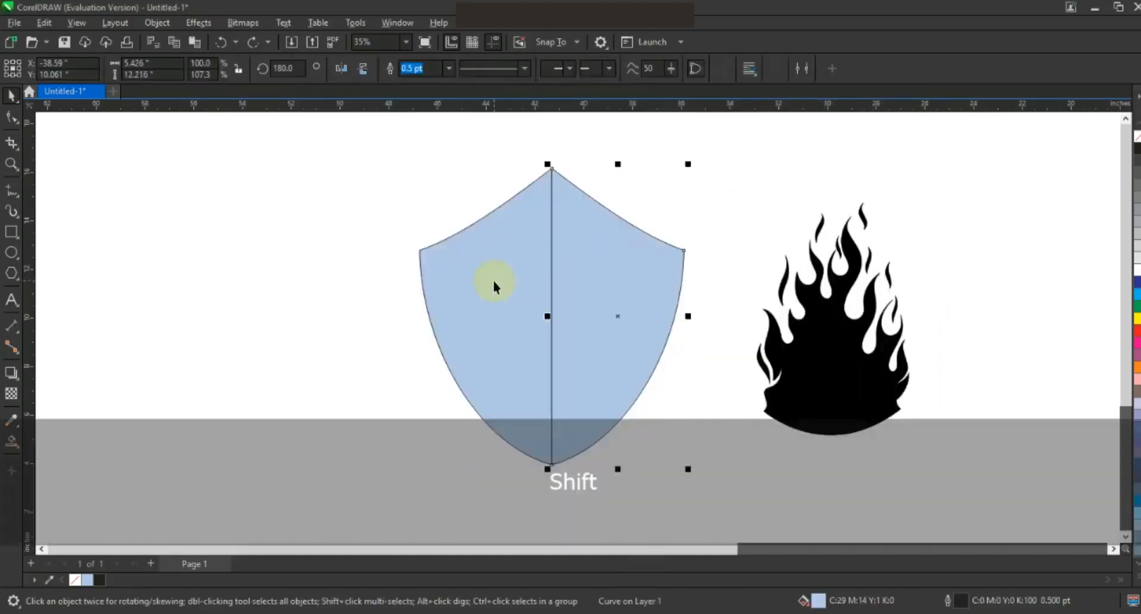
{"action": "left_click", "coordinate": [494, 280], "text": "shift"}
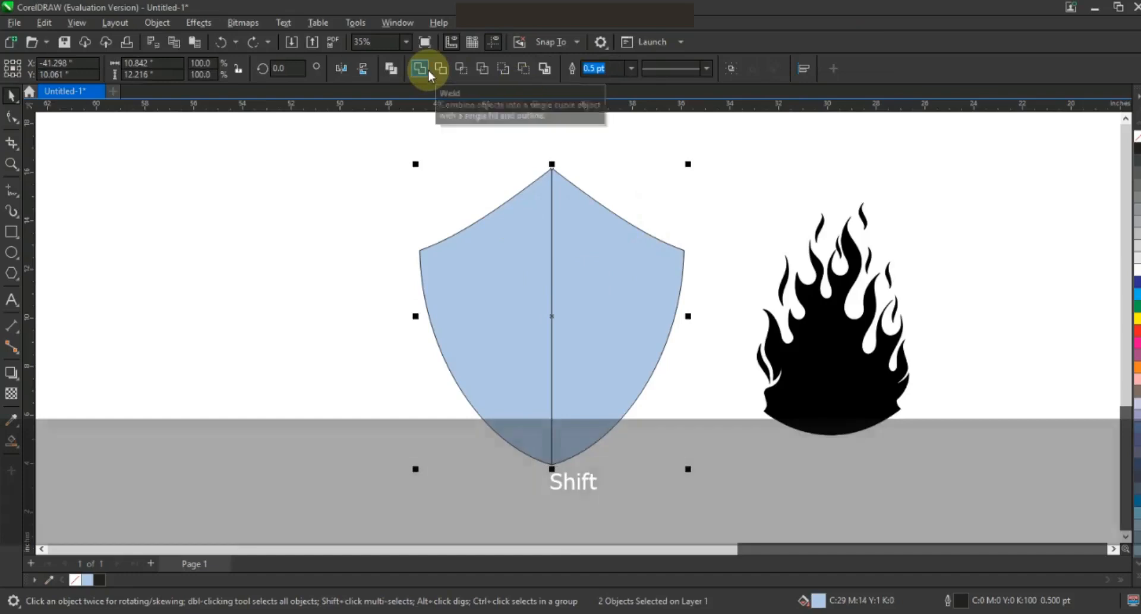
{"action": "left_click", "coordinate": [428, 72]}
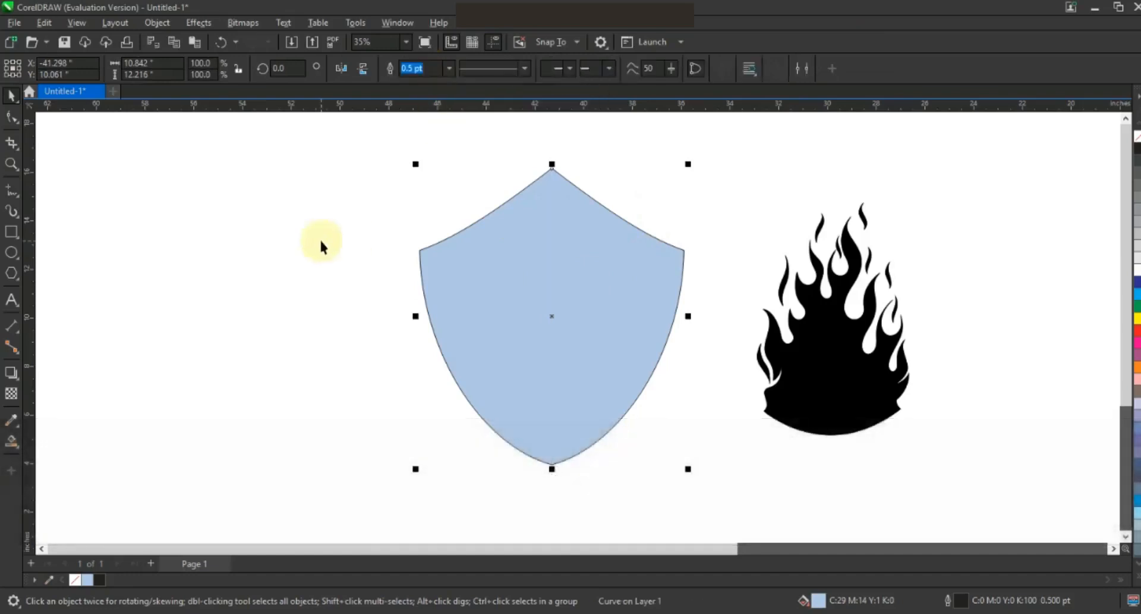
{"action": "left_click", "coordinate": [321, 242]}
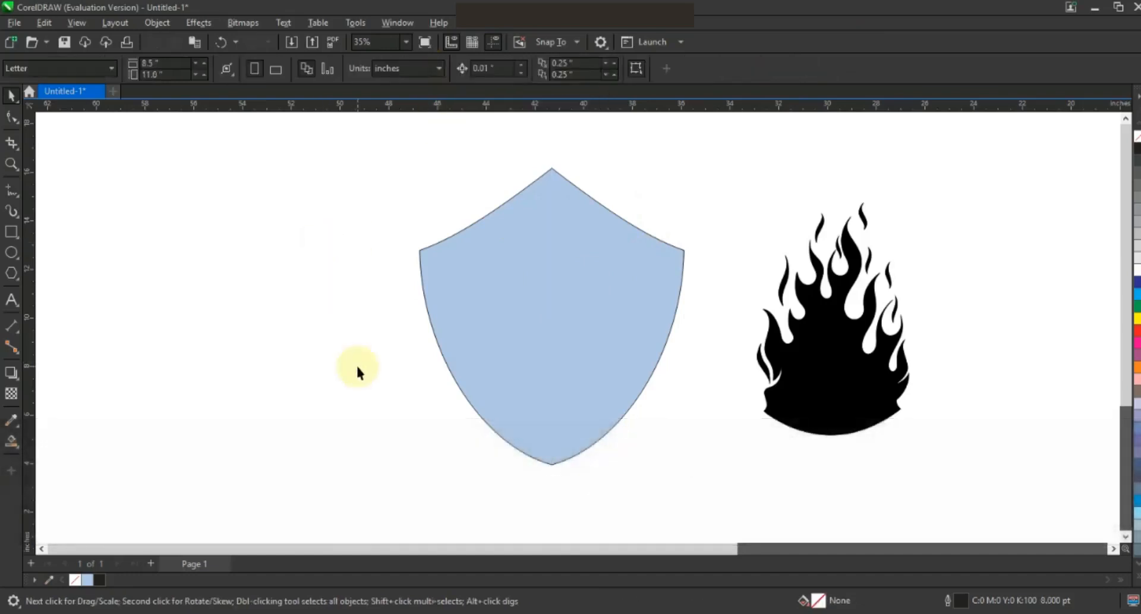
Step: Bring the flame group to front, place a 132% copy over the shield top, and narrow the shield
{"action": "left_click", "coordinate": [856, 377]}
{"action": "key", "text": "shift+Page_Up"}
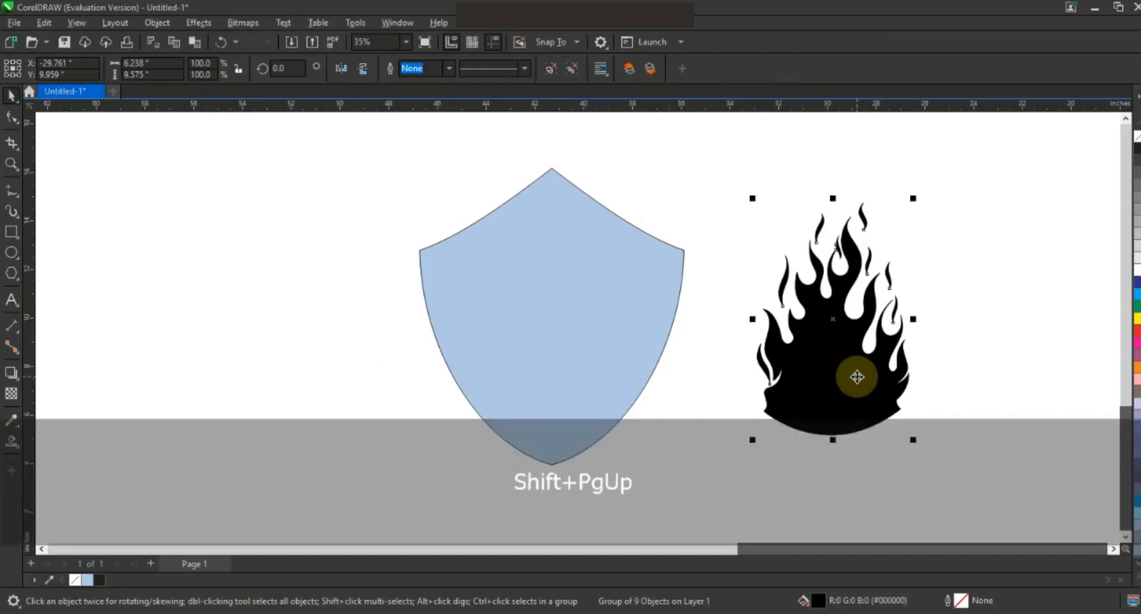
{"action": "left_click_drag", "start_coordinate": [830, 362], "coordinate": [509, 297]}
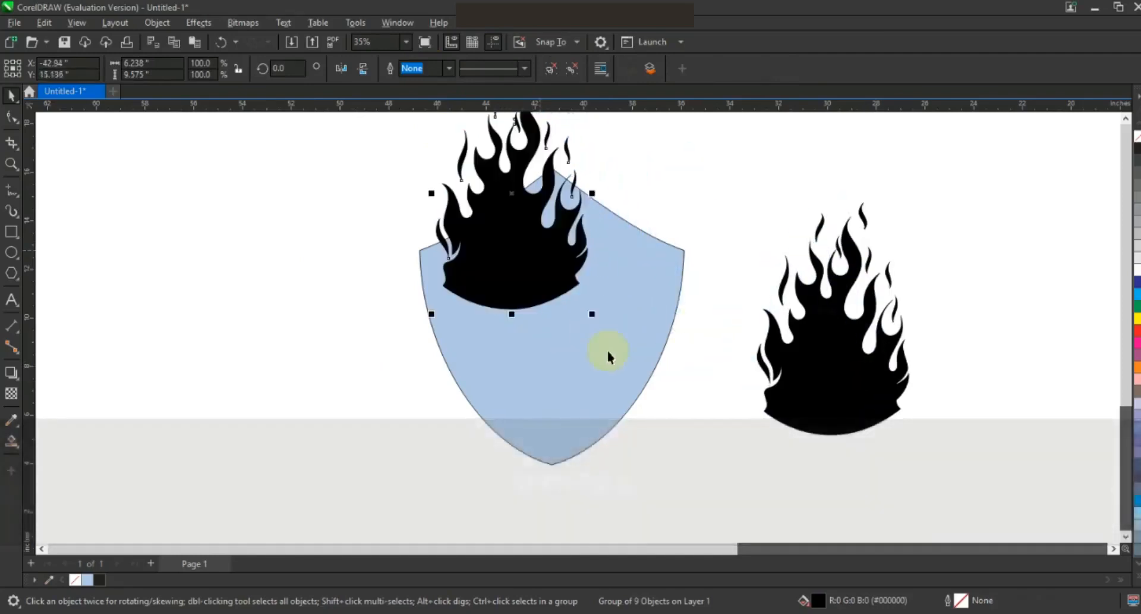
{"action": "left_click_drag", "start_coordinate": [594, 311], "coordinate": [636, 398]}
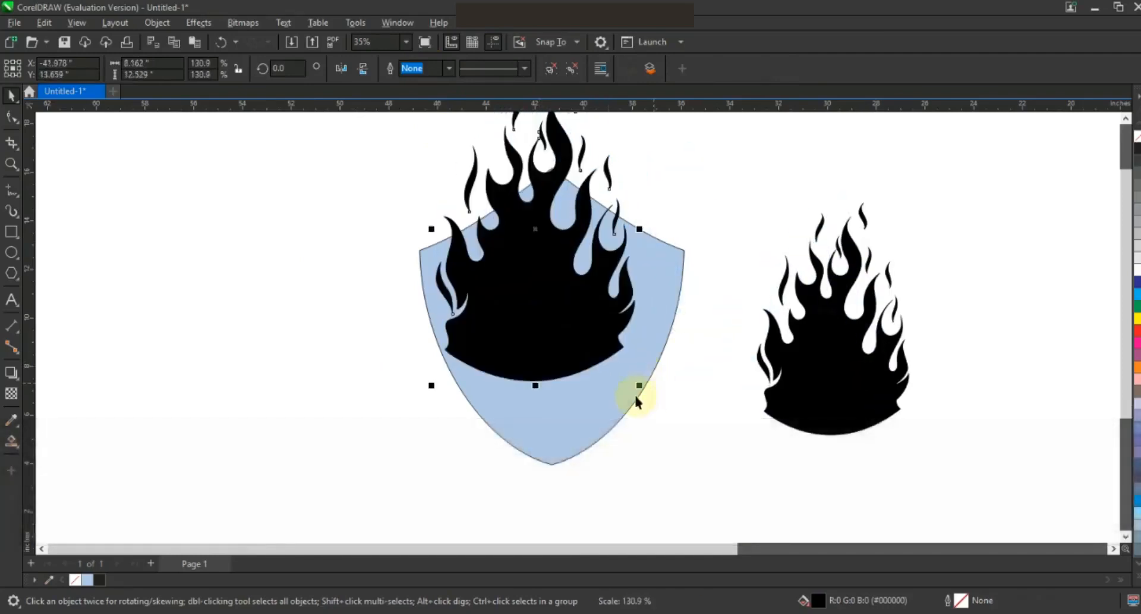
{"action": "left_click", "coordinate": [678, 330]}
{"action": "left_click_drag", "start_coordinate": [688, 318], "coordinate": [672, 320]}
{"action": "left_click_drag", "start_coordinate": [561, 316], "coordinate": [569, 352]}
{"action": "left_click_drag", "start_coordinate": [655, 422], "coordinate": [659, 425]}
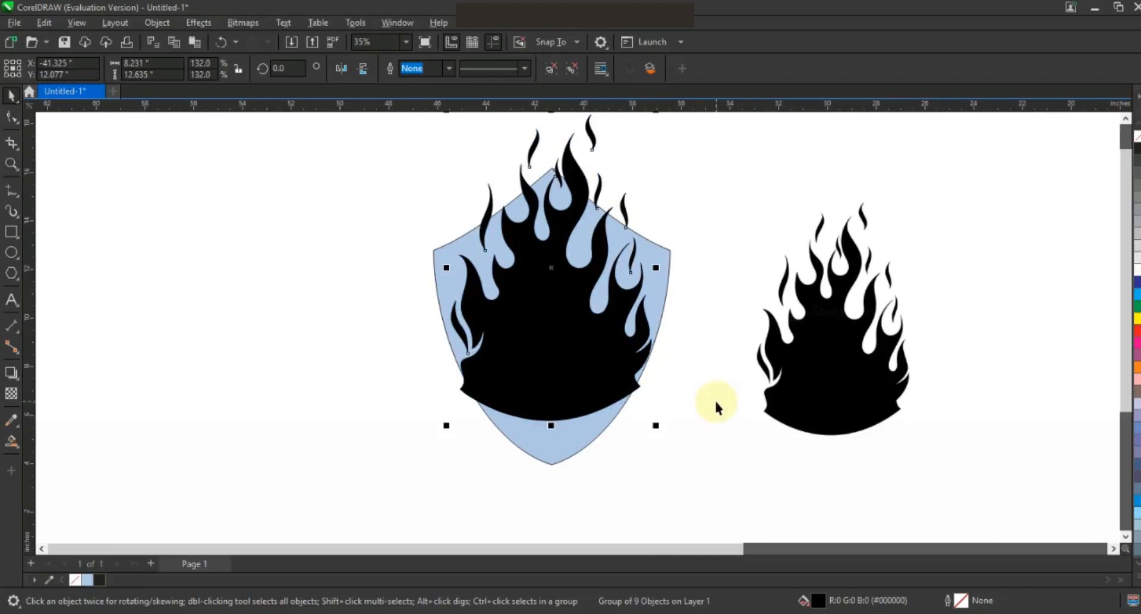
{"action": "left_click", "coordinate": [716, 406]}
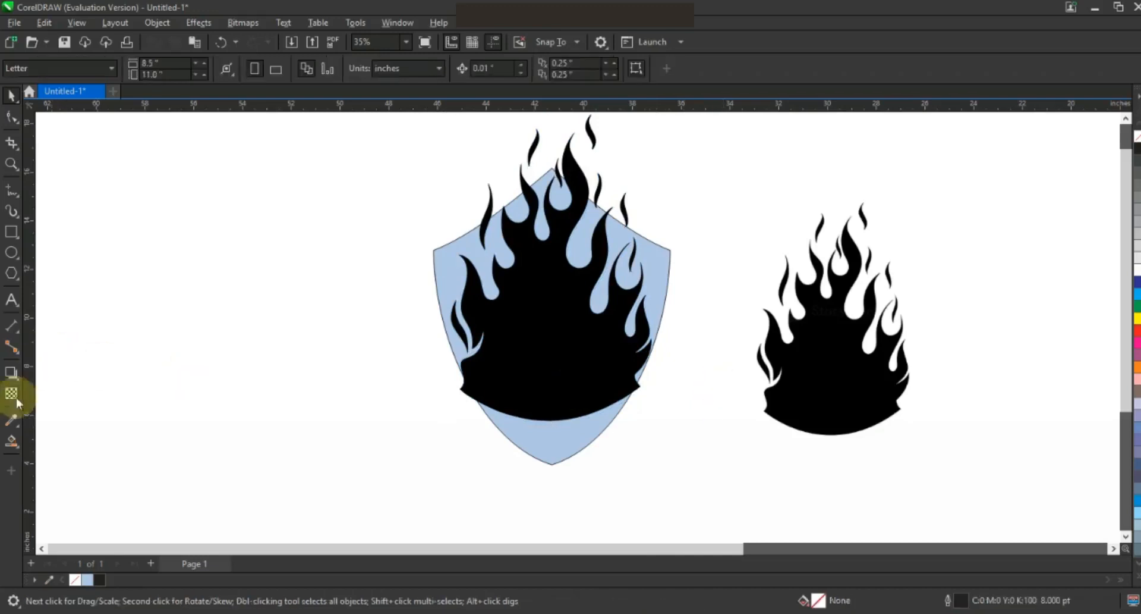
Step: Smart Fill the shield's lower region and weld it with the flame copy into one shape
{"action": "left_click", "coordinate": [12, 441]}
{"action": "left_click", "coordinate": [557, 441]}
{"action": "left_click", "coordinate": [12, 95]}
{"action": "left_click", "coordinate": [555, 332], "text": "shift"}
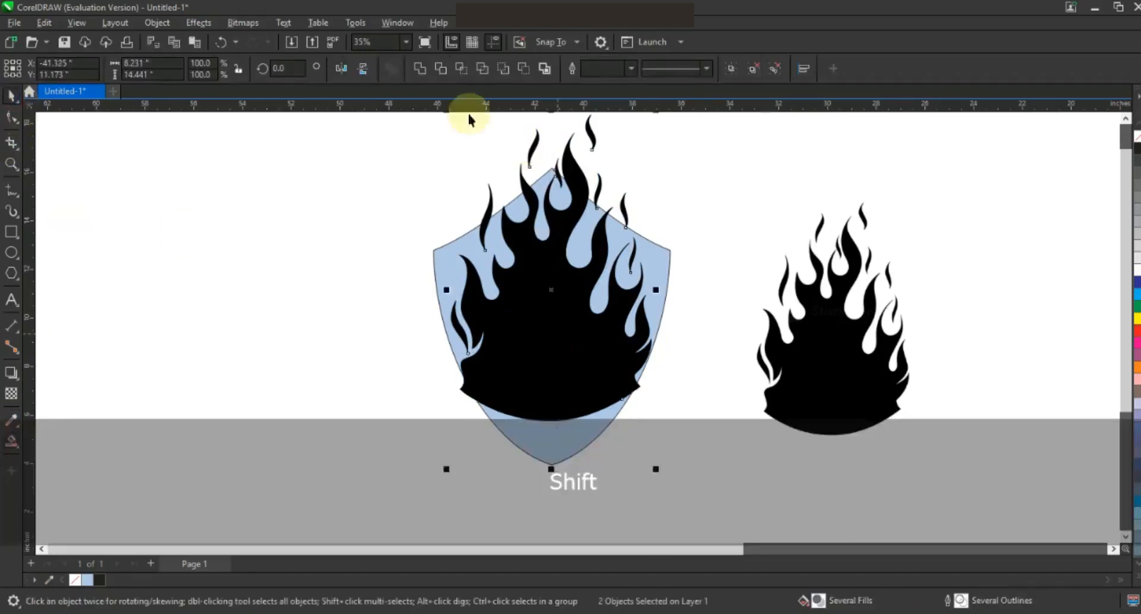
{"action": "left_click", "coordinate": [419, 68]}
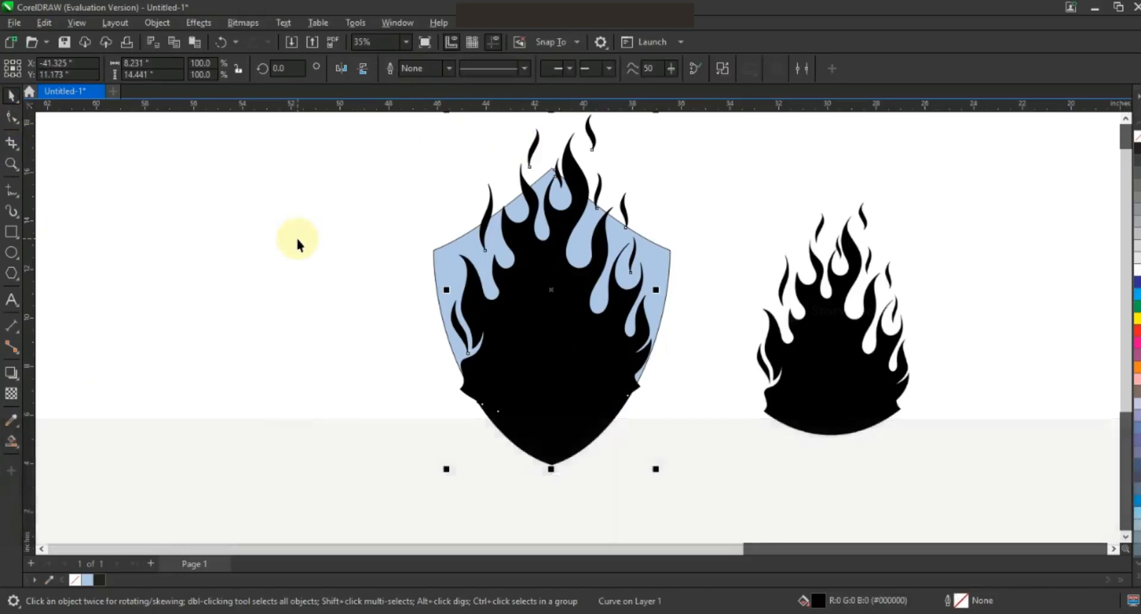
{"action": "left_click", "coordinate": [361, 348]}
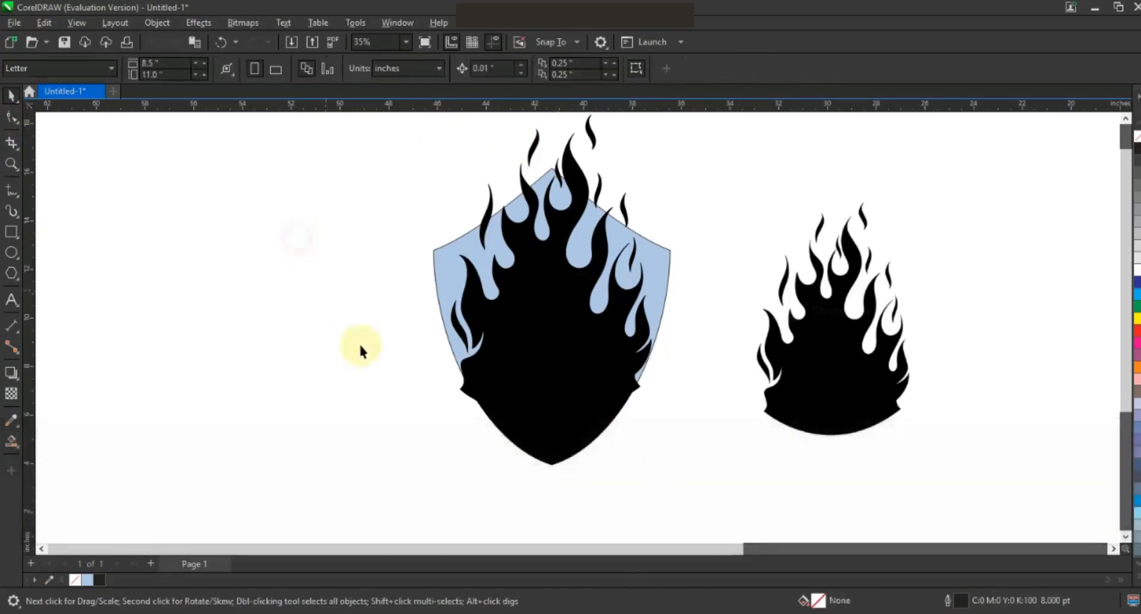
Step: Give the merged flame shape a 3.0 pt outline with no fill, then zoom to frame the shield
{"action": "left_click", "coordinate": [540, 333]}
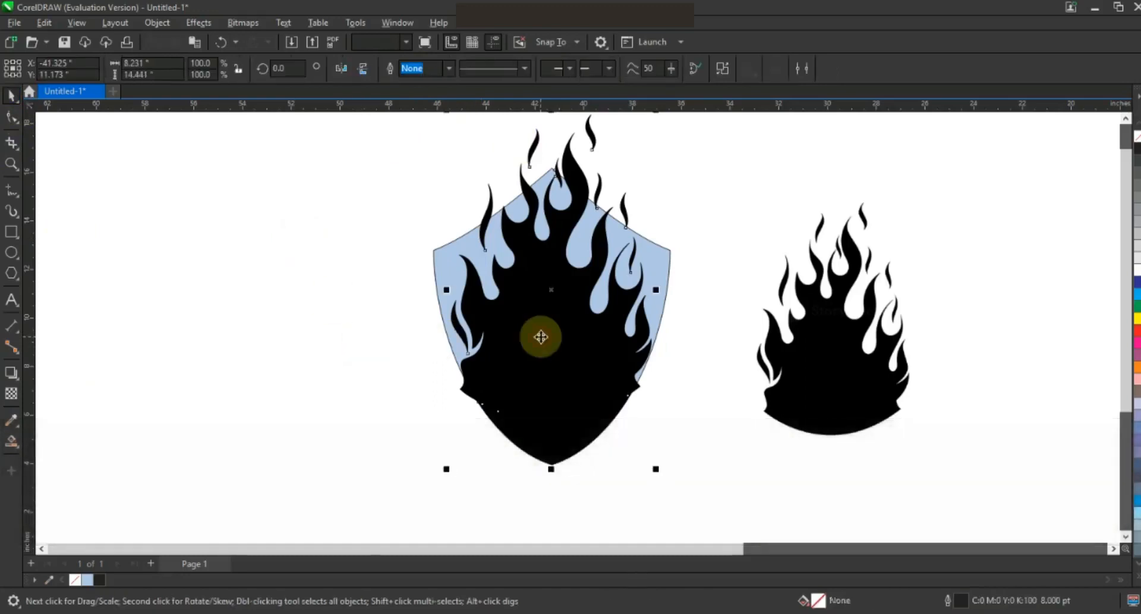
{"action": "left_click", "coordinate": [351, 357]}
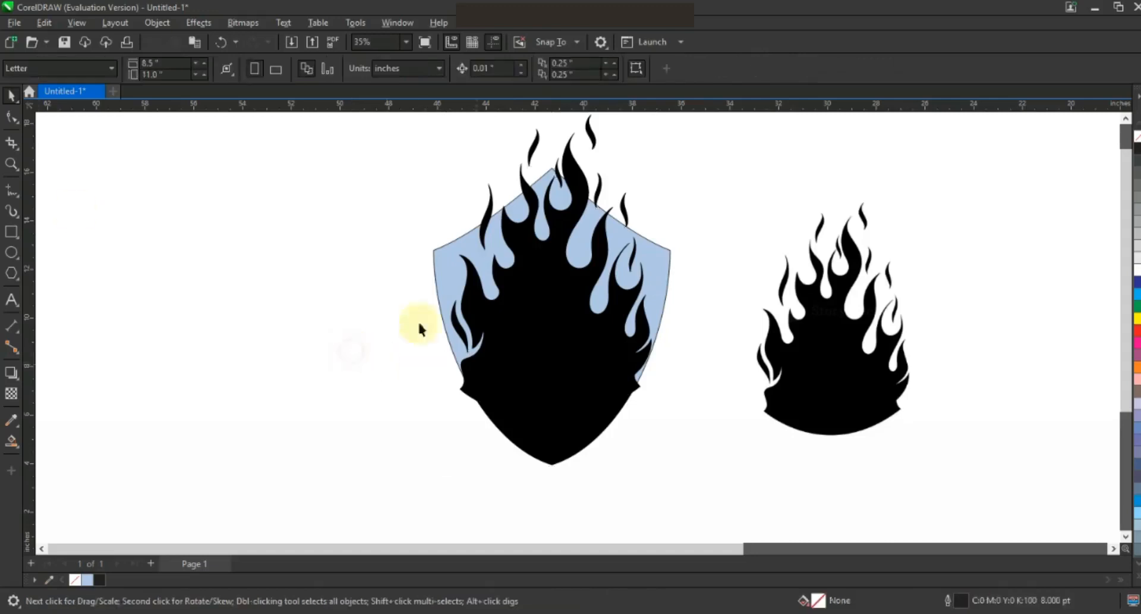
{"action": "left_click", "coordinate": [11, 164]}
{"action": "left_click_drag", "start_coordinate": [443, 288], "coordinate": [702, 463]}
{"action": "left_click", "coordinate": [12, 95]}
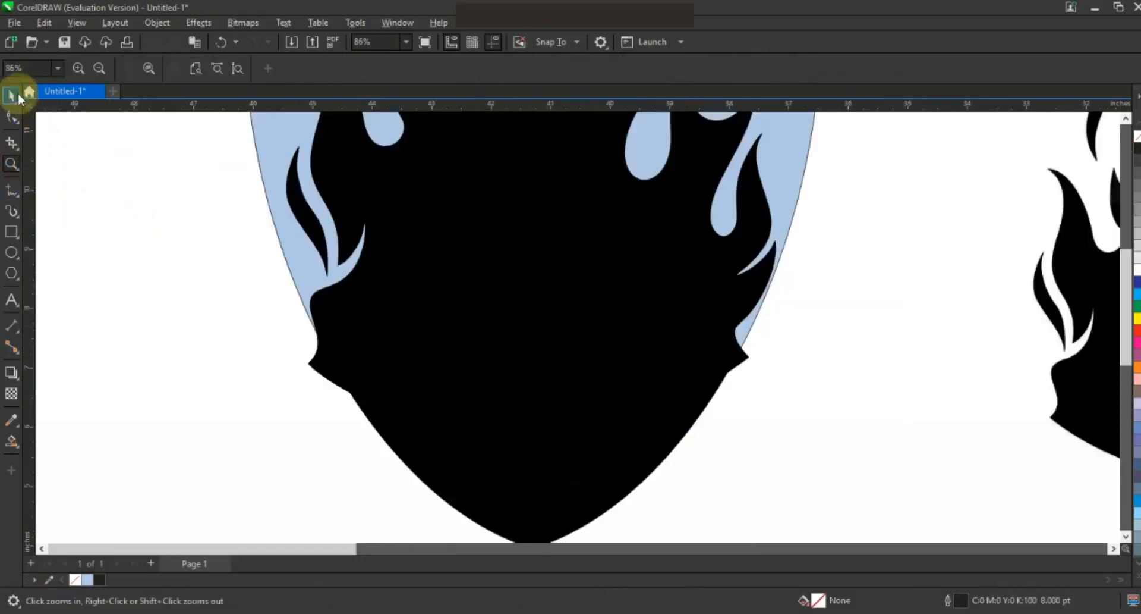
{"action": "left_click", "coordinate": [479, 298]}
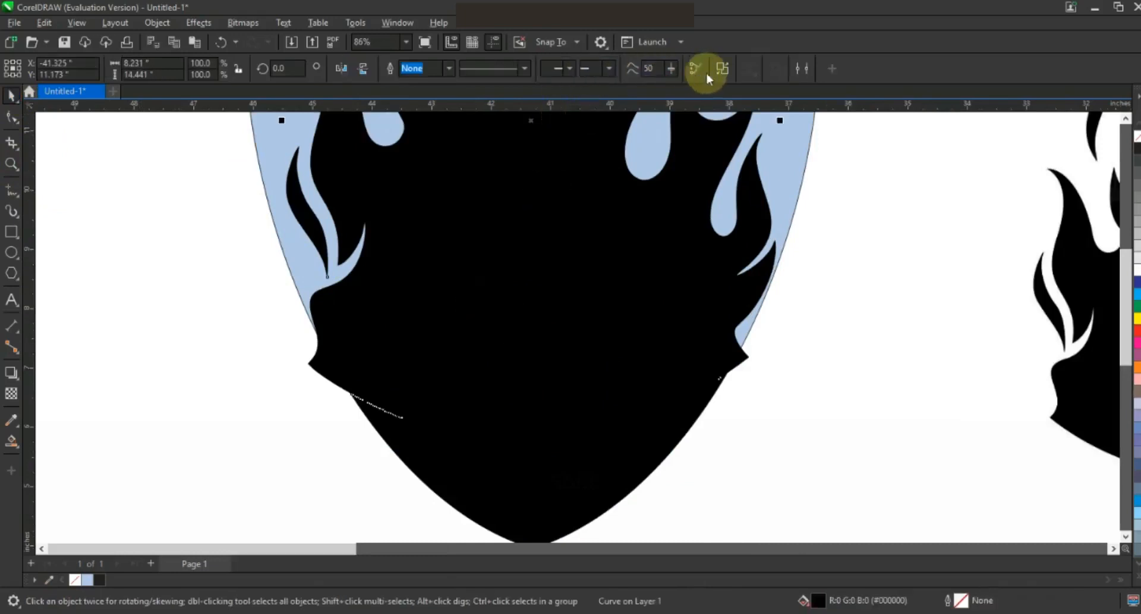
{"action": "left_click", "coordinate": [449, 73]}
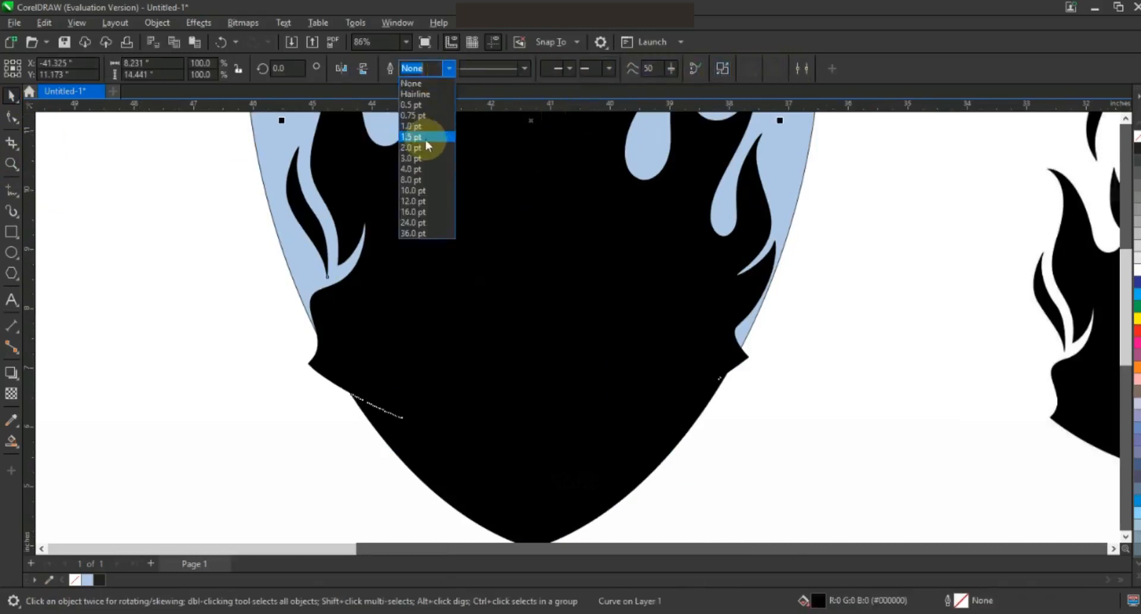
{"action": "left_click", "coordinate": [426, 149]}
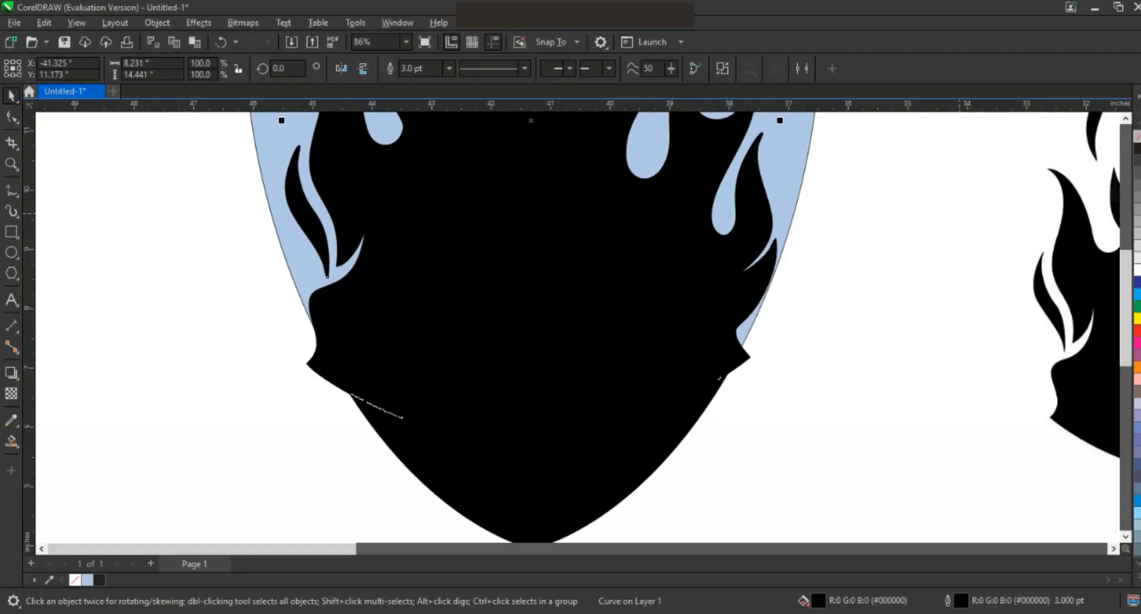
{"action": "left_click", "coordinate": [1137, 136]}
{"action": "key", "text": "F3"}
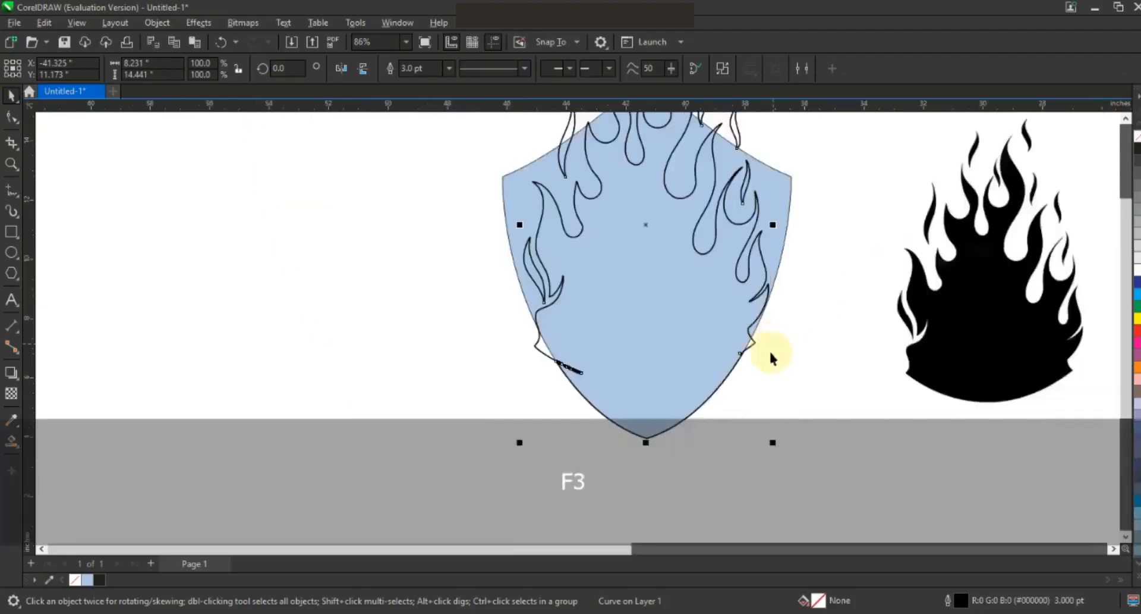
{"action": "key", "text": "Escape"}
{"action": "left_click", "coordinate": [11, 165]}
{"action": "left_click_drag", "start_coordinate": [602, 167], "coordinate": [798, 411]}
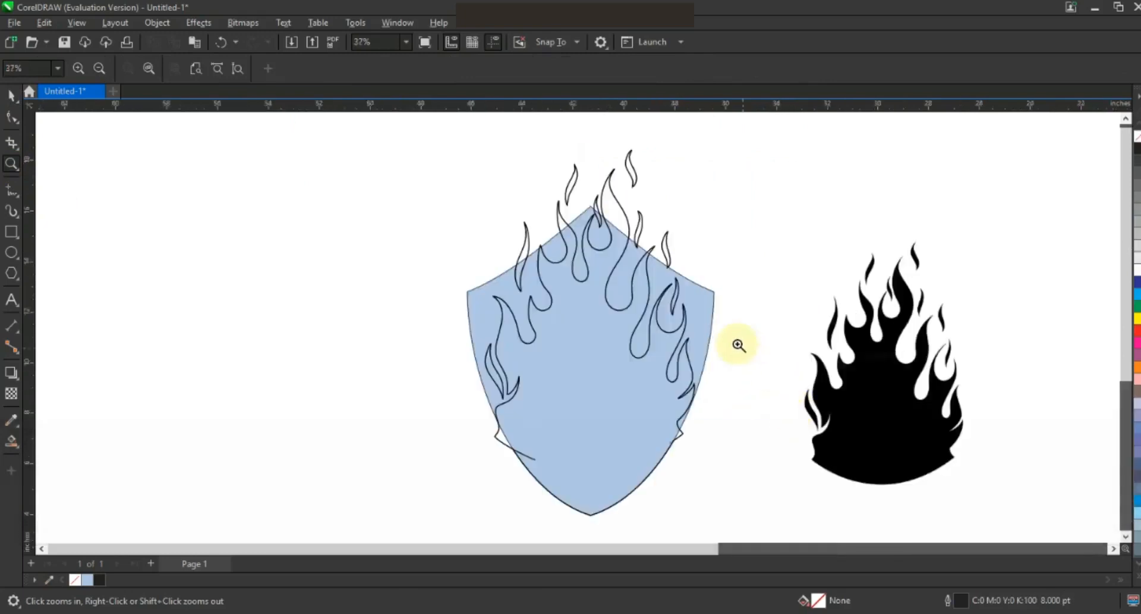
Step: Smart Fill the inner flame region dark blue and move the light-blue shield to the left
{"action": "left_click", "coordinate": [11, 442]}
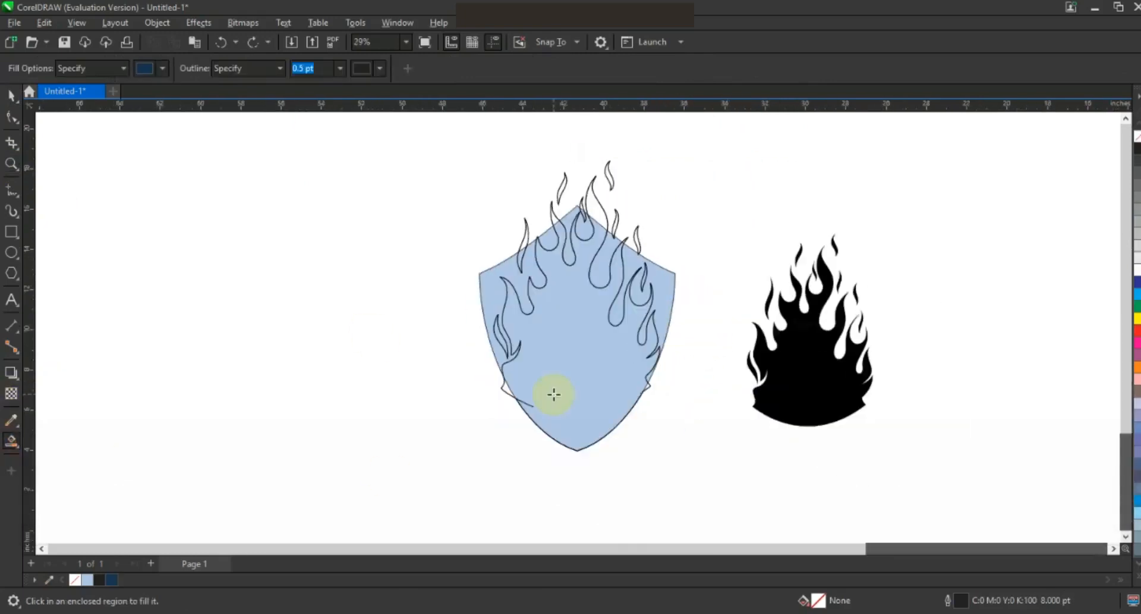
{"action": "left_click", "coordinate": [554, 394]}
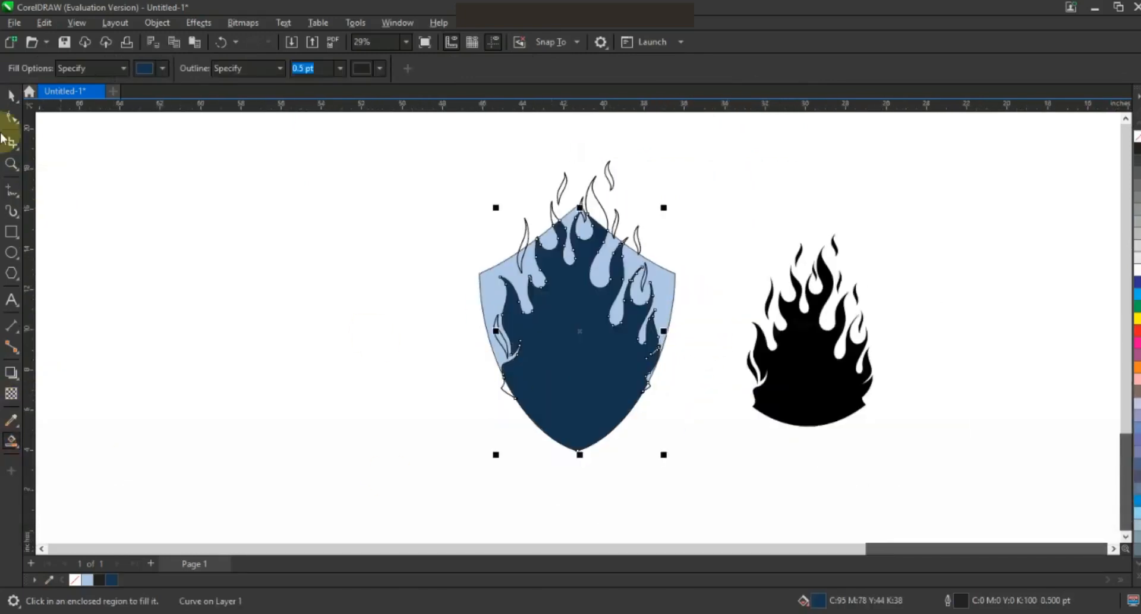
{"action": "left_click", "coordinate": [11, 95]}
{"action": "left_click", "coordinate": [146, 326]}
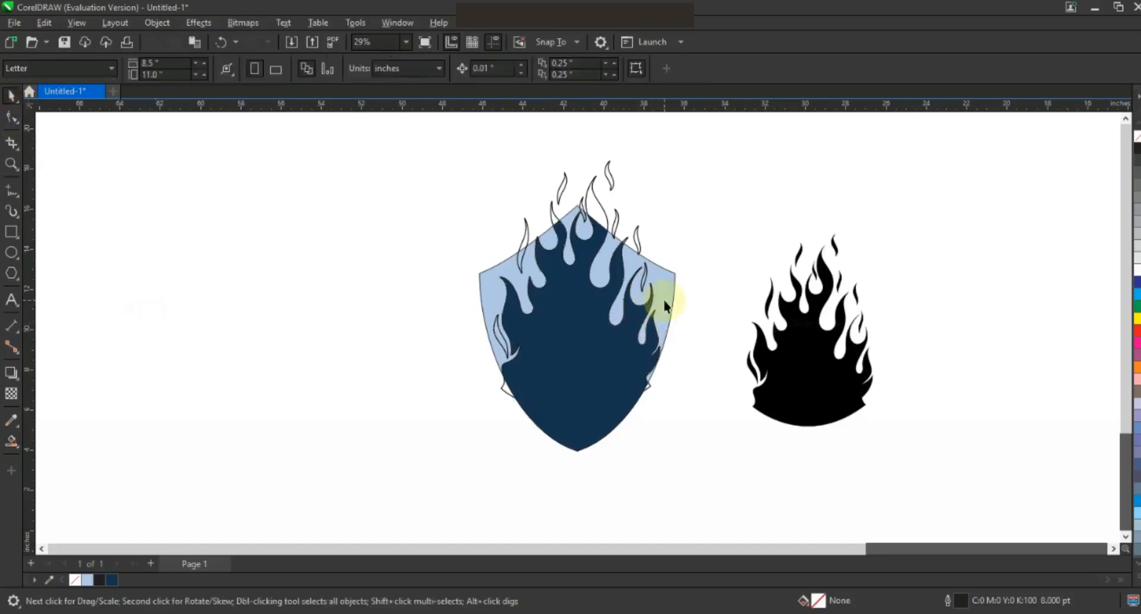
{"action": "left_click_drag", "start_coordinate": [664, 304], "coordinate": [429, 301]}
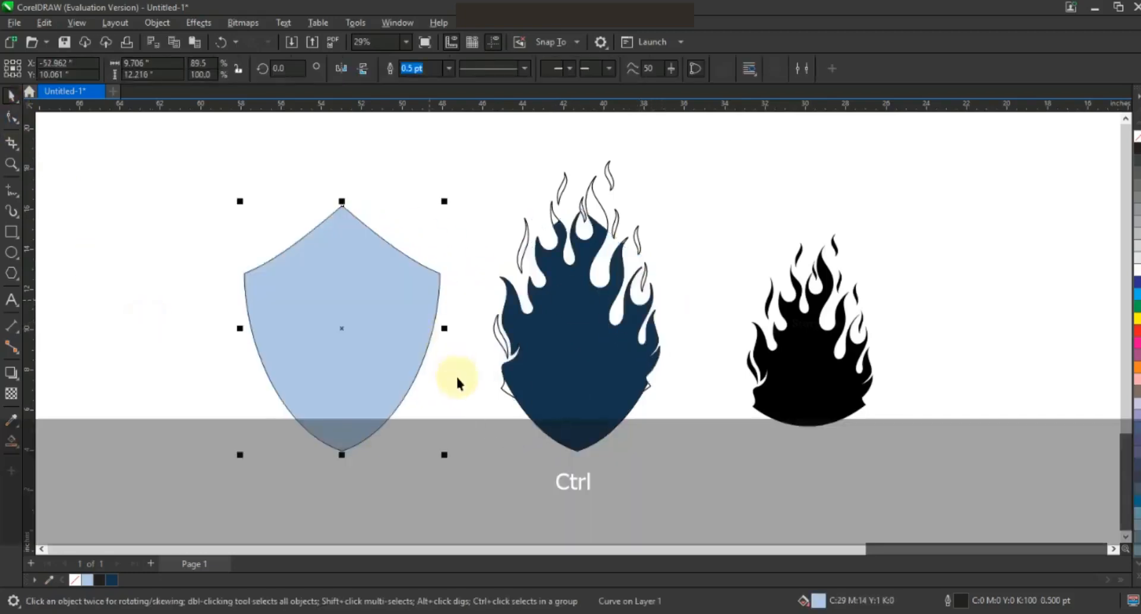
{"action": "left_click", "coordinate": [501, 389]}
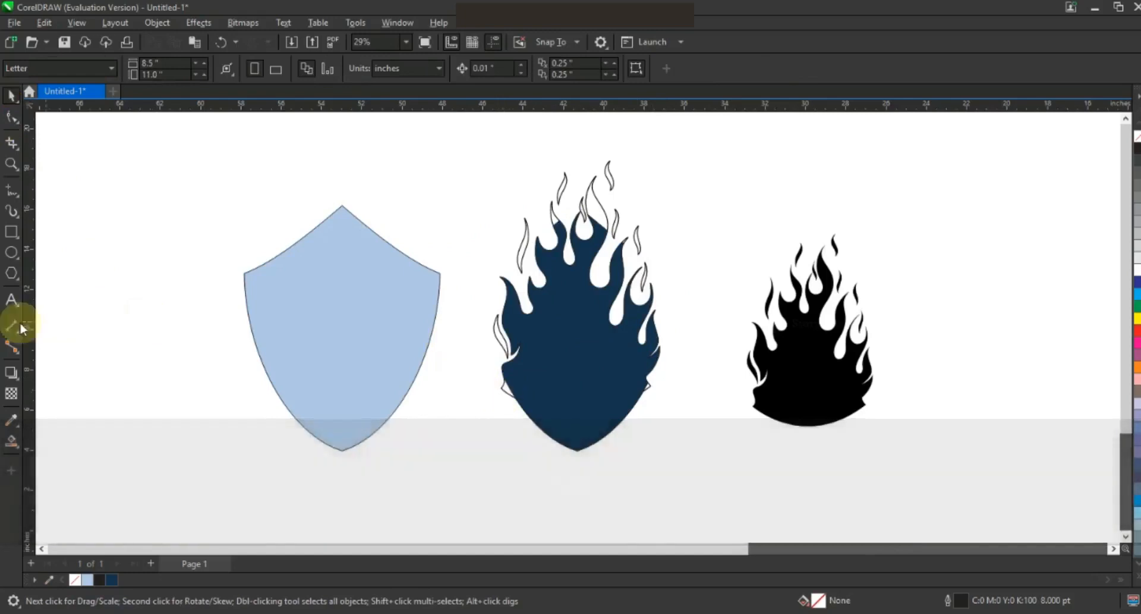
Step: Fill each white flame tongue and top wisp dark blue, undoing one mistake, and delete the stray wisp
{"action": "left_click", "coordinate": [12, 441]}
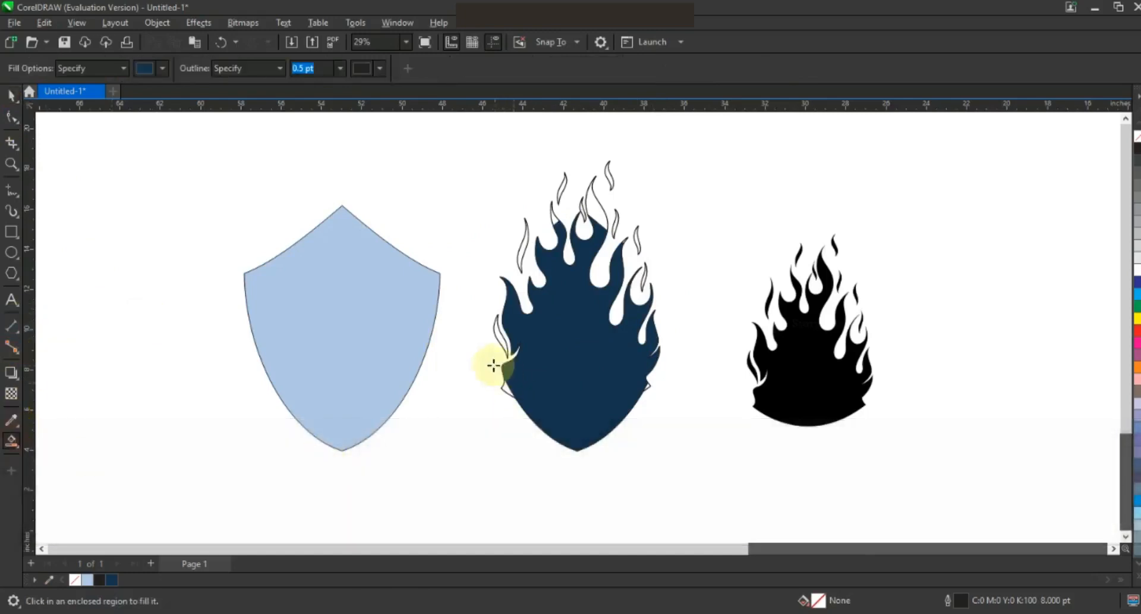
{"action": "left_click", "coordinate": [497, 333]}
{"action": "left_click", "coordinate": [527, 247]}
{"action": "left_click", "coordinate": [553, 224]}
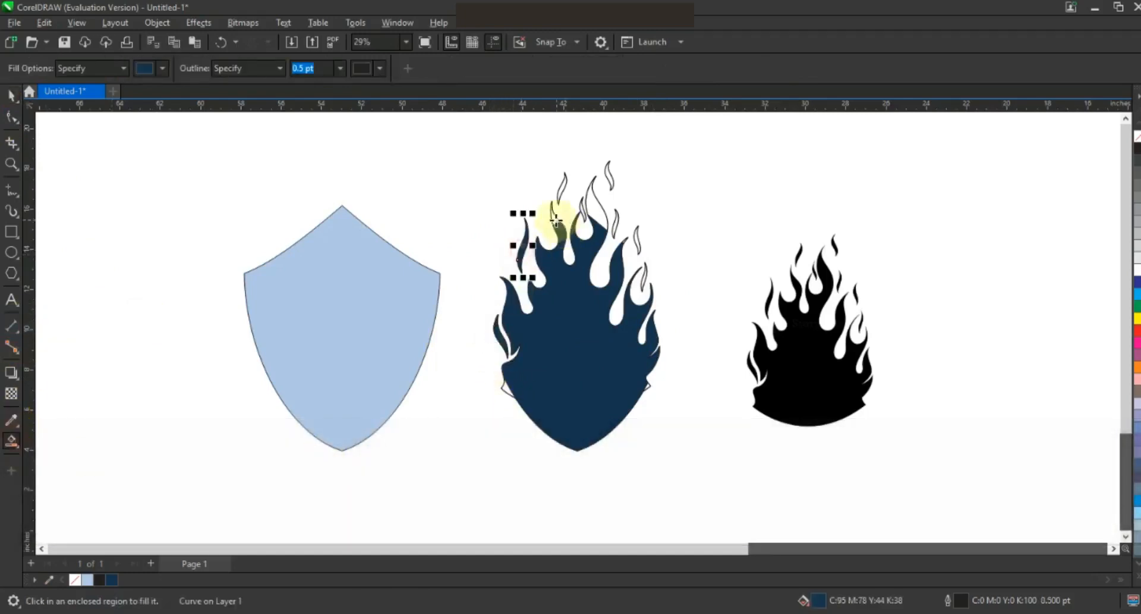
{"action": "left_click", "coordinate": [611, 224]}
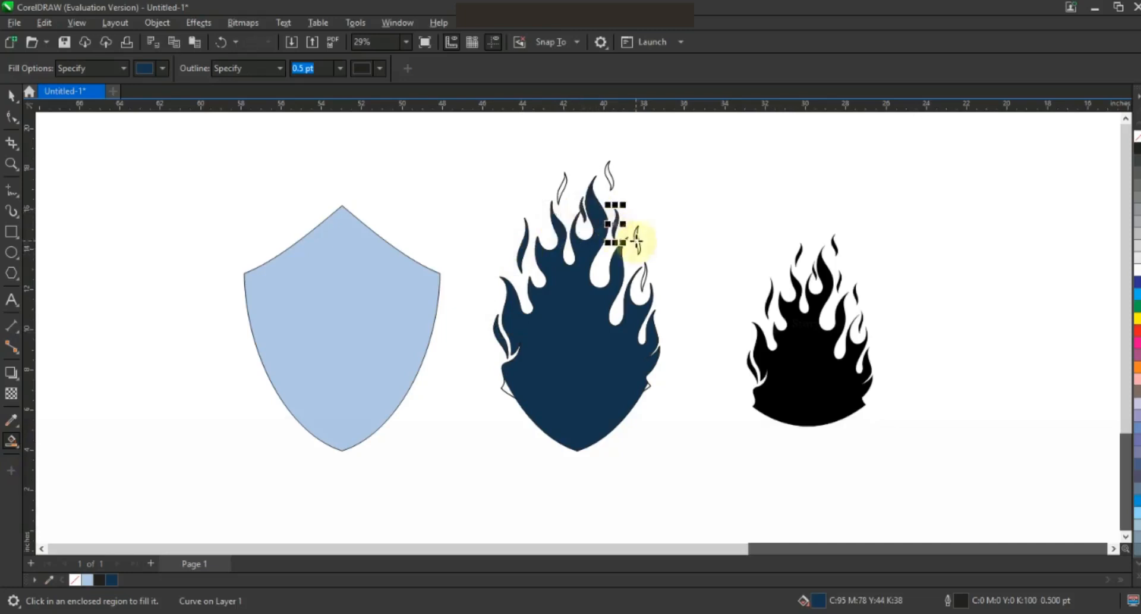
{"action": "left_click", "coordinate": [637, 241]}
{"action": "key", "text": "ctrl+z"}
{"action": "left_click", "coordinate": [644, 277]}
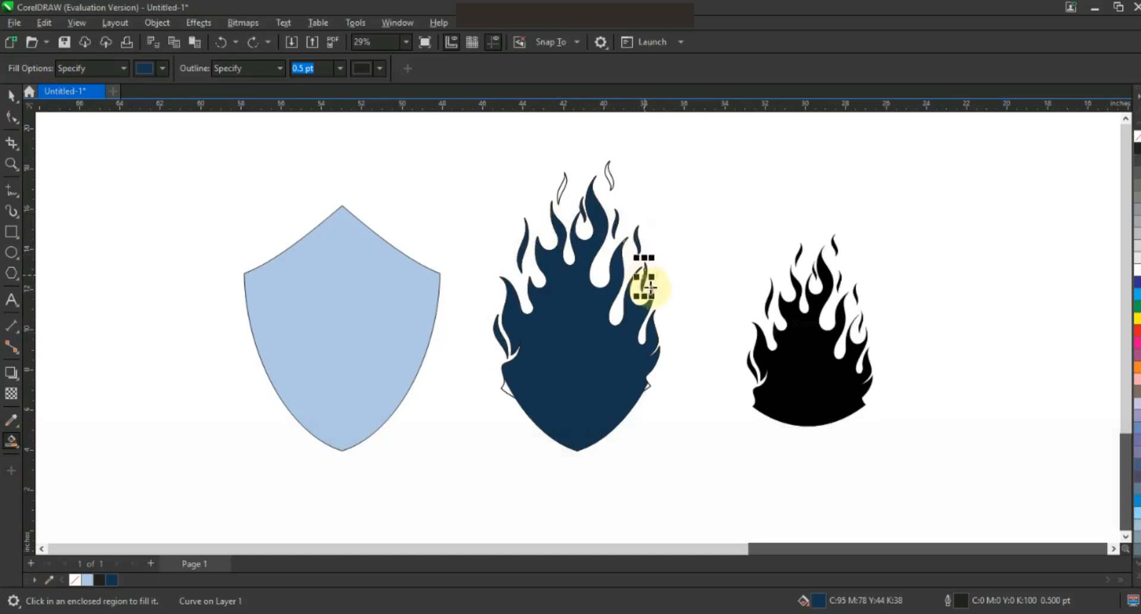
{"action": "left_click", "coordinate": [608, 177]}
{"action": "left_click", "coordinate": [563, 186]}
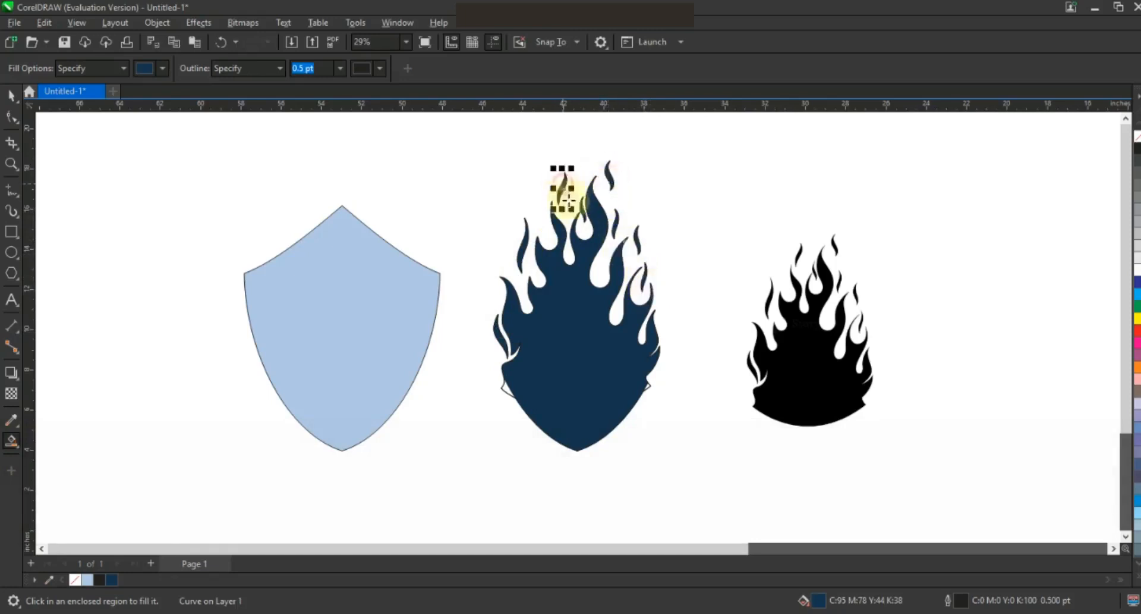
{"action": "key", "text": "space"}
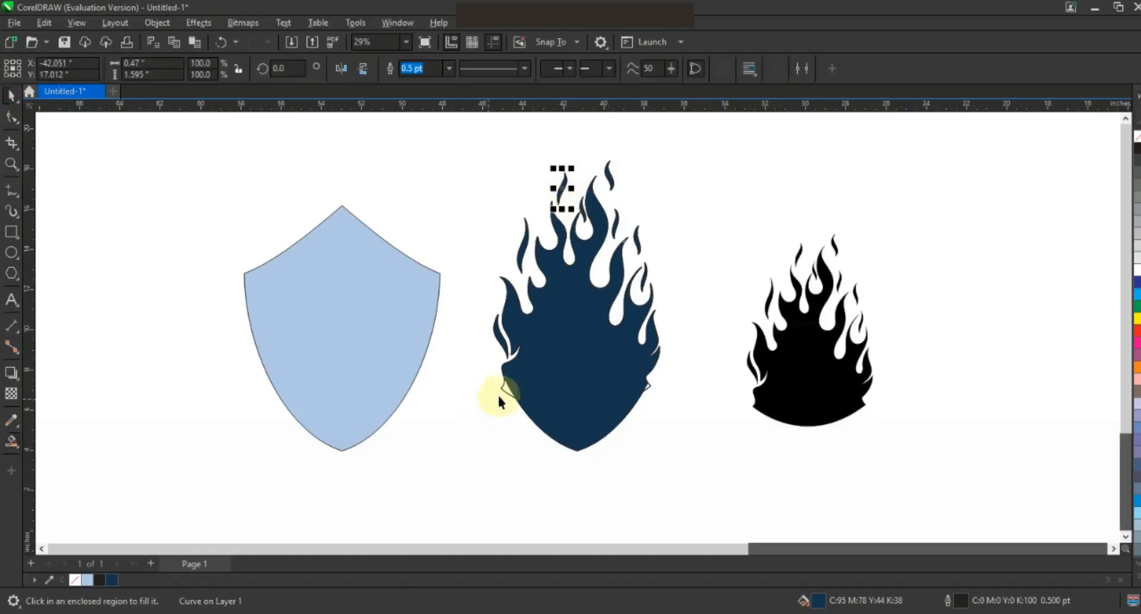
{"action": "key", "text": "Delete"}
Step: Weld the dark-blue flame pieces into one shape, centre it on the shield, and move both right
{"action": "left_click_drag", "start_coordinate": [650, 443], "coordinate": [684, 466]}
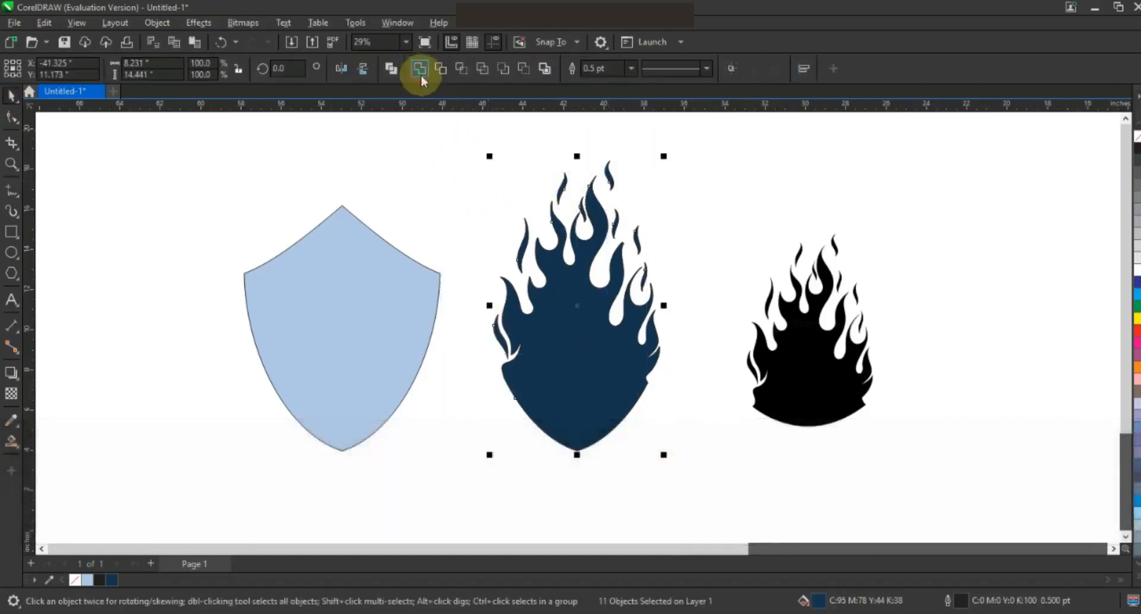
{"action": "left_click", "coordinate": [421, 74]}
{"action": "left_click", "coordinate": [413, 301], "text": "shift"}
{"action": "key", "text": "c"}
{"action": "left_click_drag", "start_coordinate": [389, 317], "coordinate": [586, 332]}
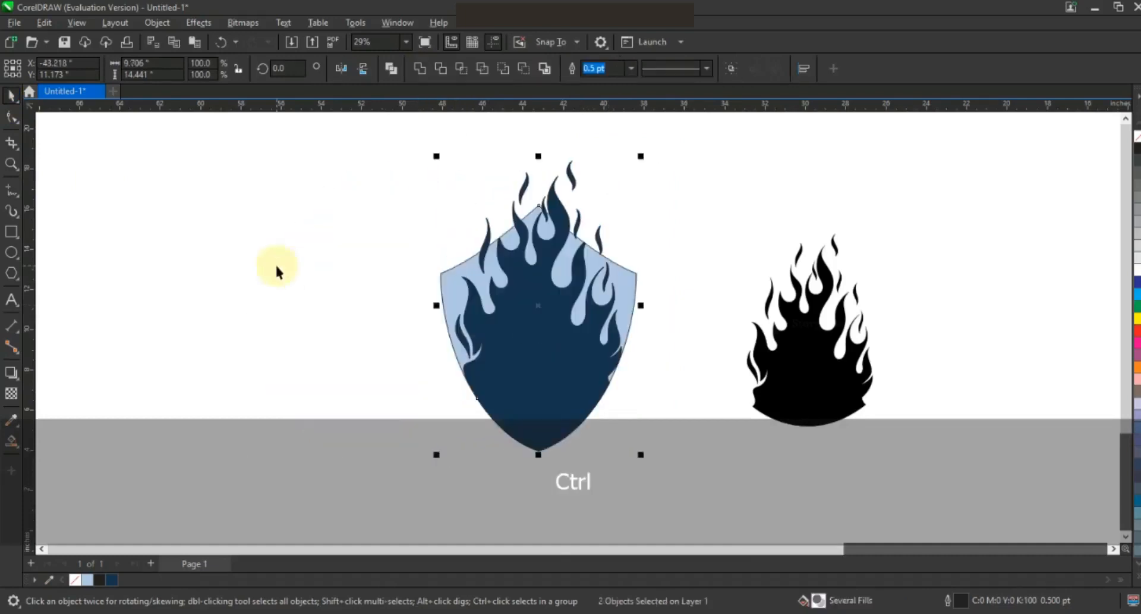
Step: Select the shield alone and fill it dark grey
{"action": "left_click", "coordinate": [272, 257]}
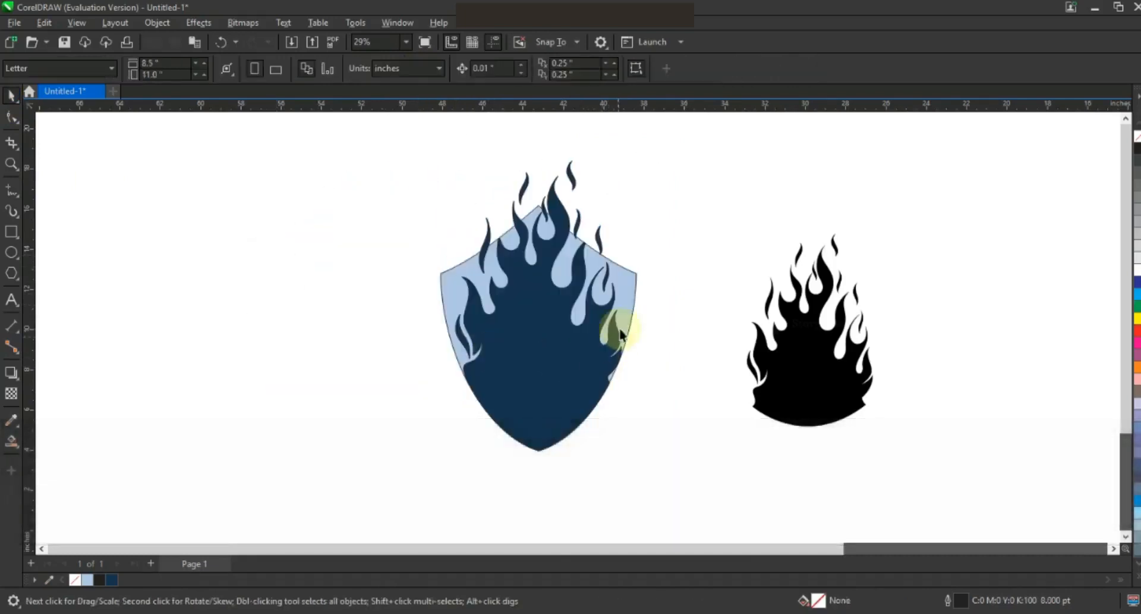
{"action": "left_click", "coordinate": [629, 283]}
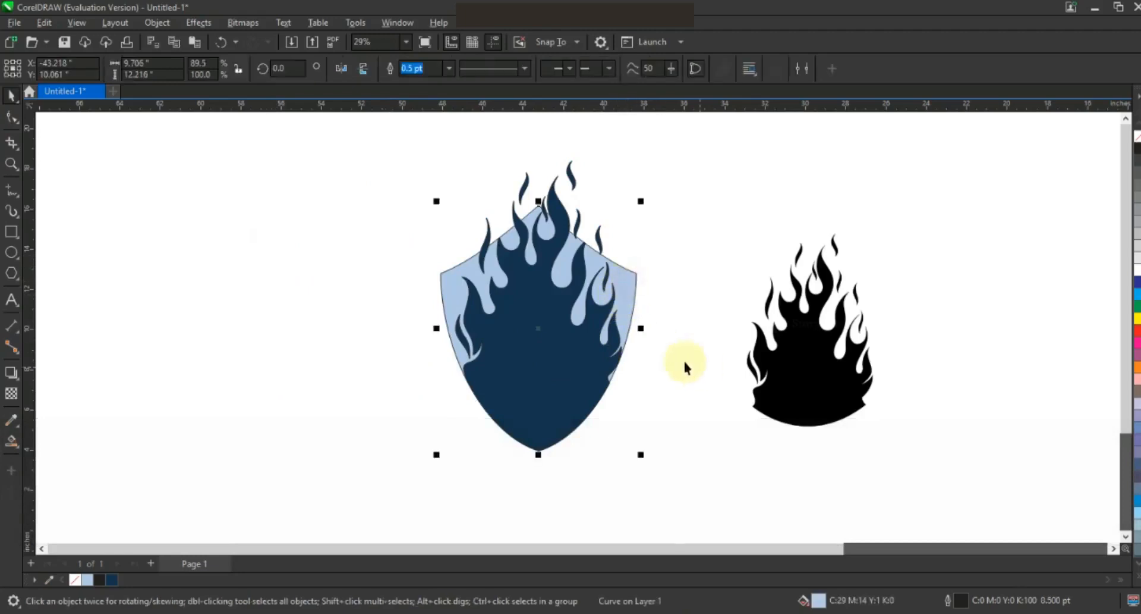
{"action": "left_click", "coordinate": [1137, 161]}
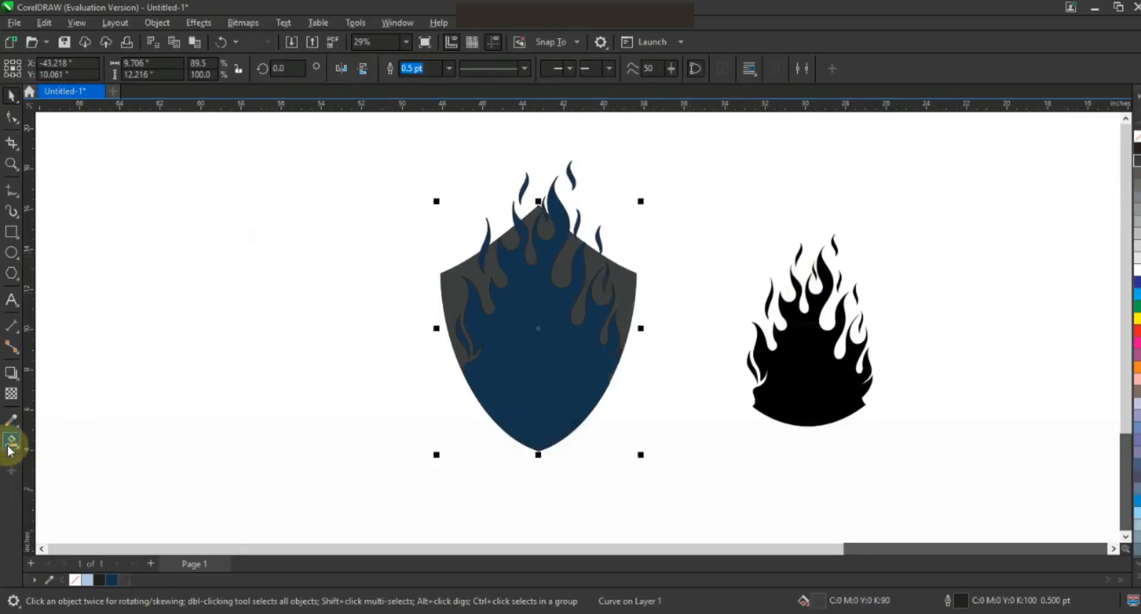
Step: Give the shield a grey fountain fill, lighter grey on the left shading darker to the right
{"action": "left_click", "coordinate": [20, 453]}
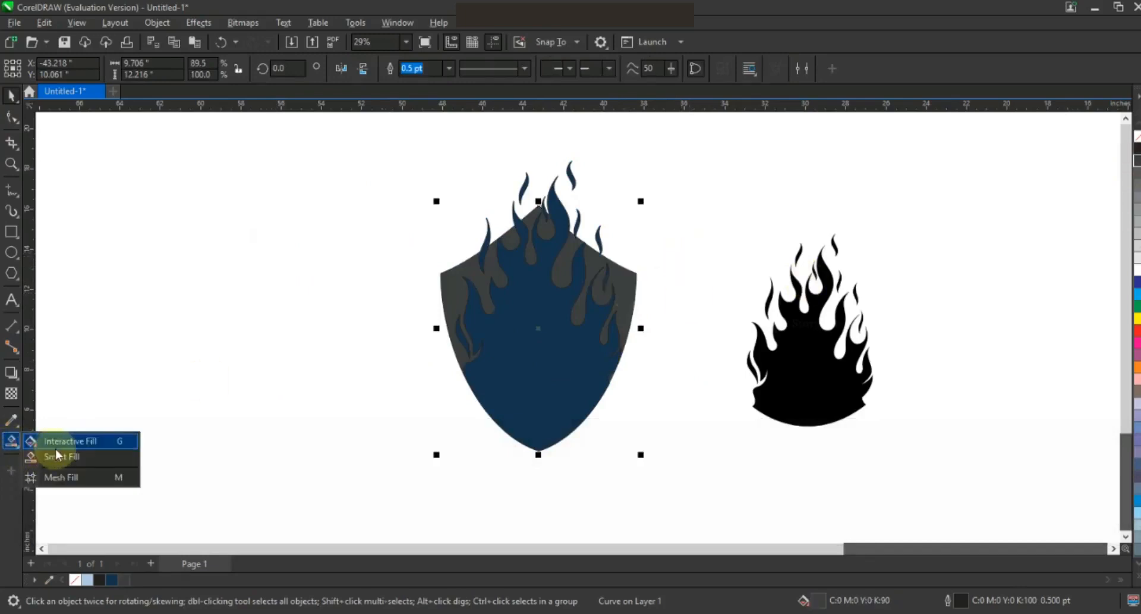
{"action": "key", "text": "g"}
{"action": "left_click_drag", "start_coordinate": [599, 325], "coordinate": [449, 286]}
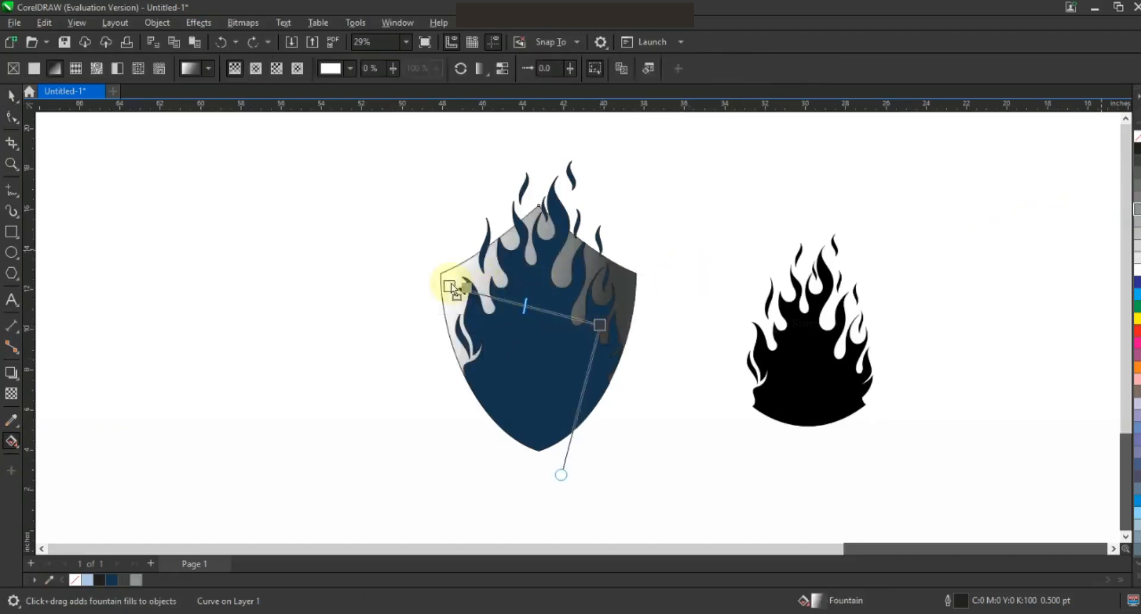
{"action": "left_click_drag", "start_coordinate": [451, 284], "coordinate": [450, 285]}
{"action": "left_click_drag", "start_coordinate": [598, 325], "coordinate": [584, 325]}
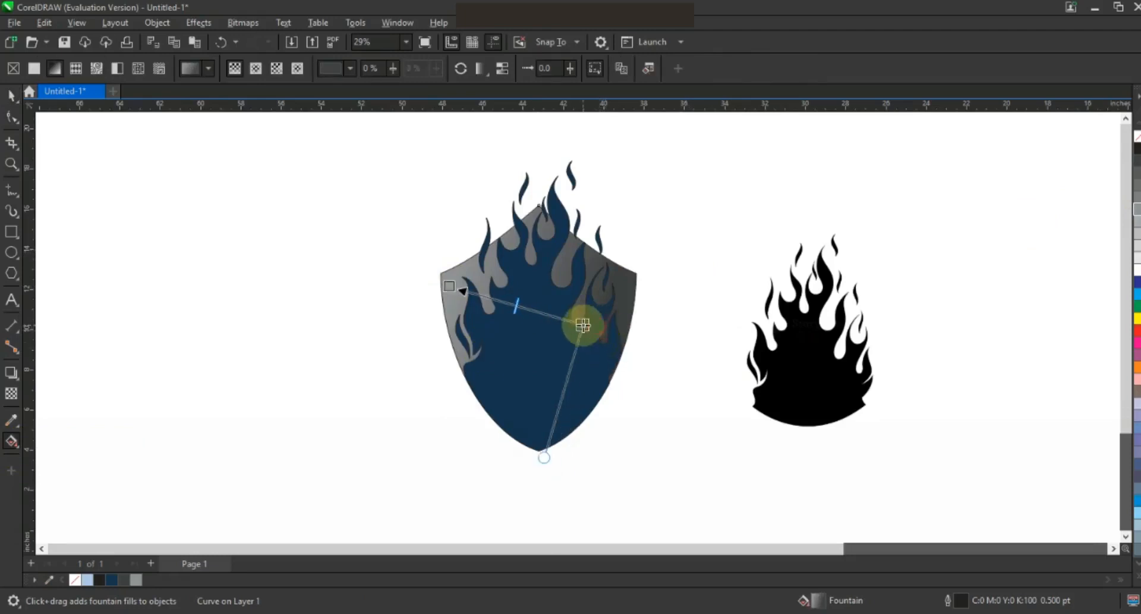
{"action": "left_click", "coordinate": [13, 97]}
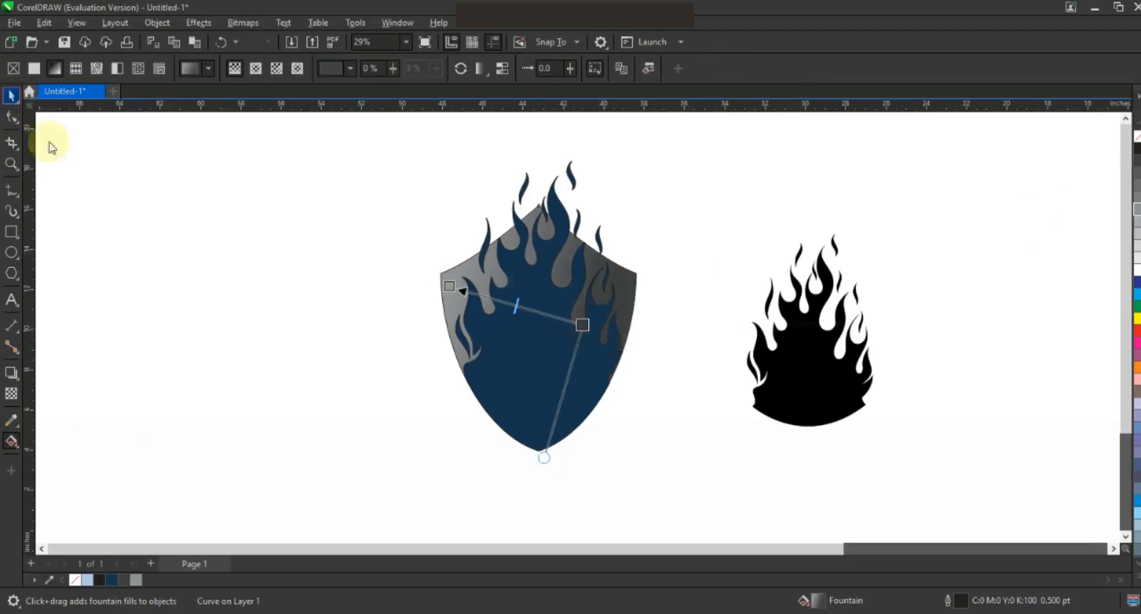
{"action": "left_click", "coordinate": [153, 286]}
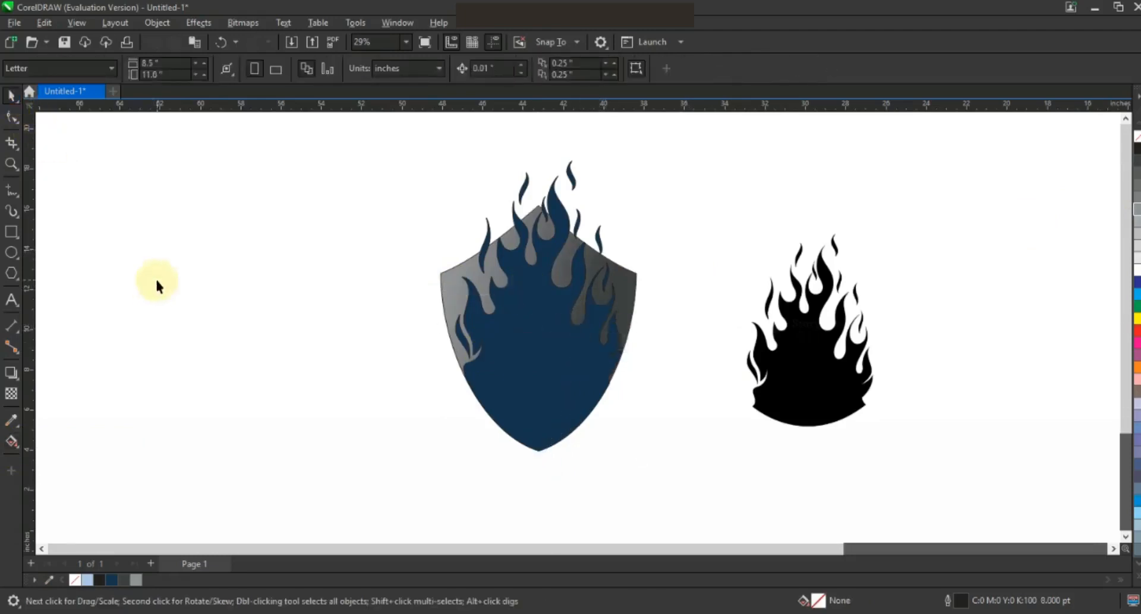
{"action": "left_click", "coordinate": [563, 390]}
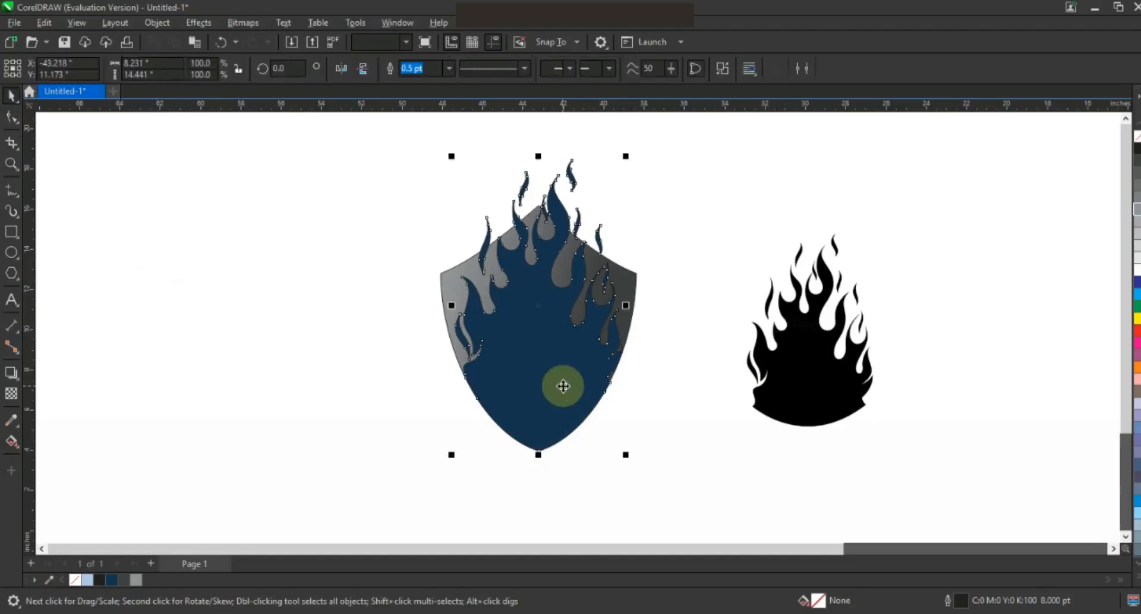
{"action": "left_click", "coordinate": [691, 413]}
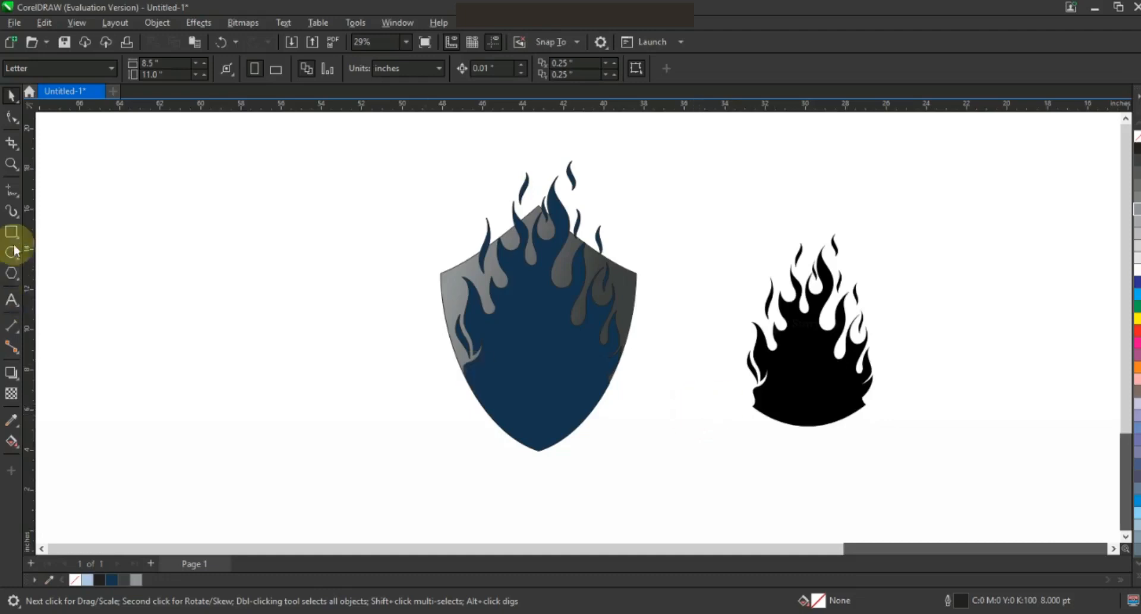
Step: Trim the navy flame along a vertical line centred on it, then delete the line
{"action": "left_click", "coordinate": [240, 169]}
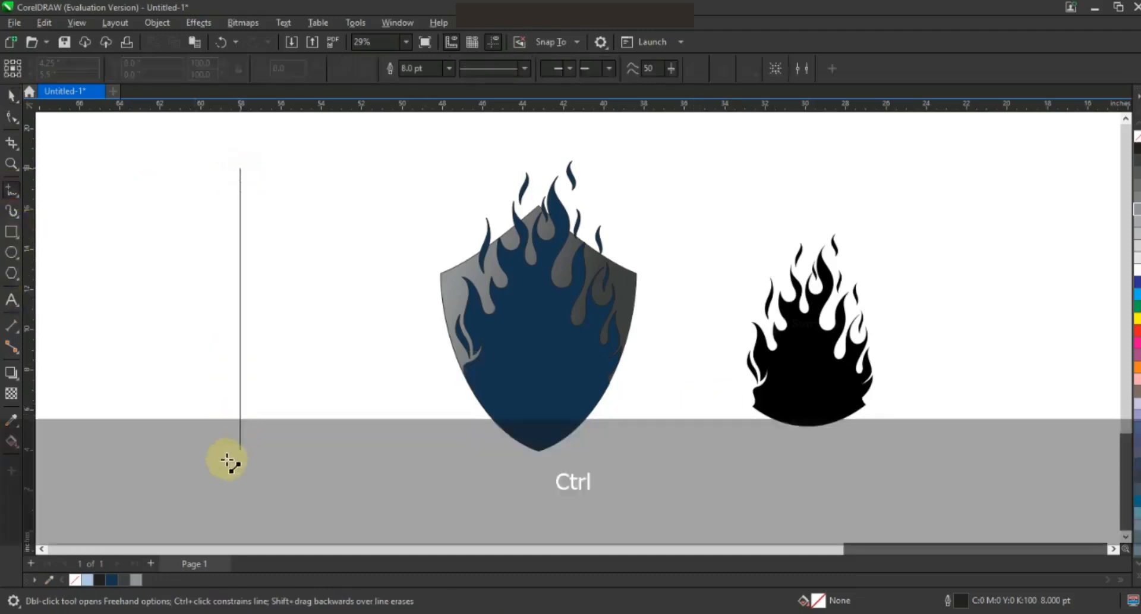
{"action": "left_click", "coordinate": [226, 495]}
{"action": "left_click", "coordinate": [12, 96]}
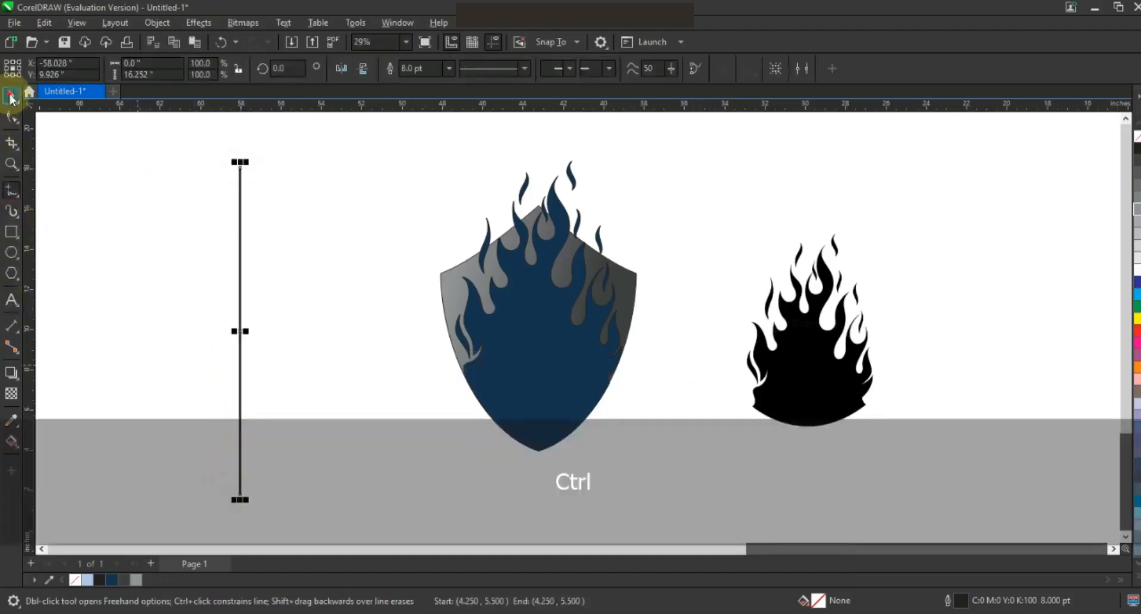
{"action": "left_click", "coordinate": [565, 364], "text": "shift"}
{"action": "key", "text": "e"}
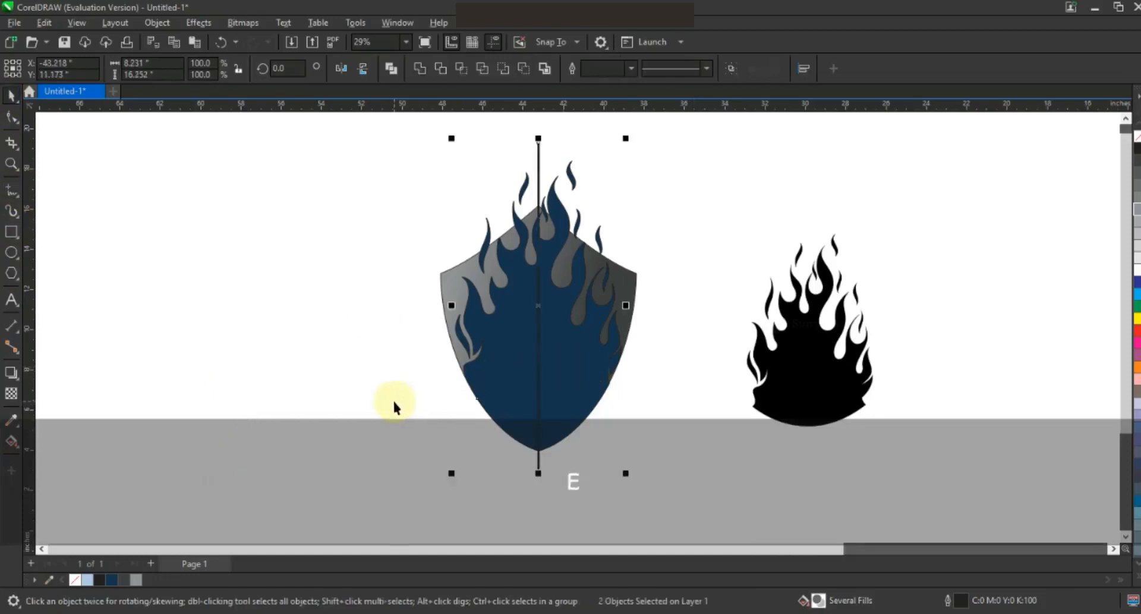
{"action": "left_click", "coordinate": [539, 157]}
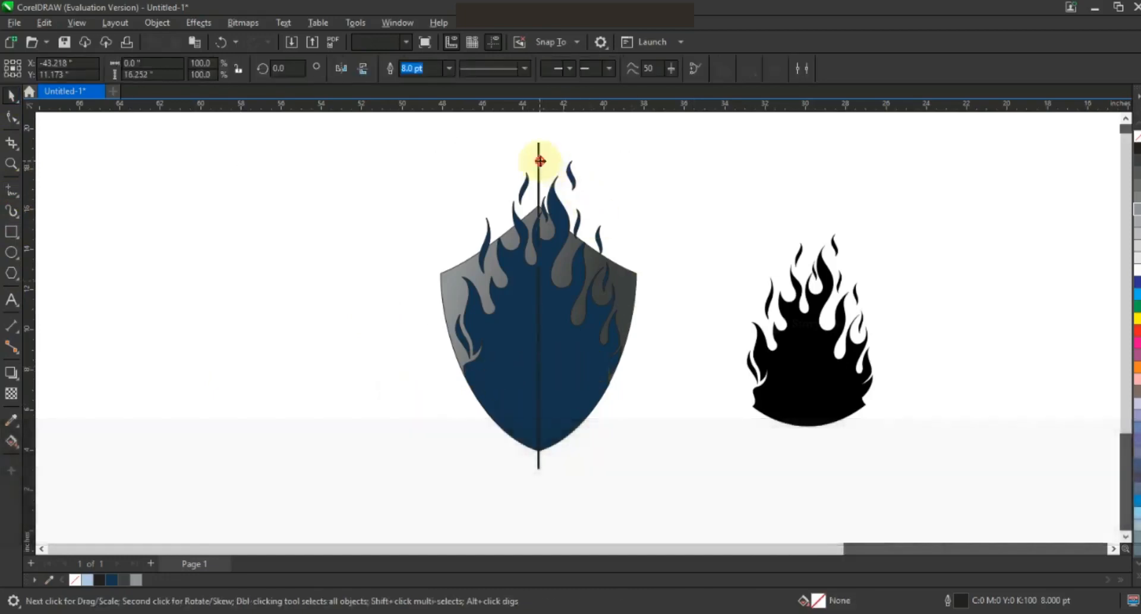
{"action": "left_click", "coordinate": [577, 369], "text": "shift"}
{"action": "left_click", "coordinate": [442, 70]}
{"action": "left_click", "coordinate": [538, 155]}
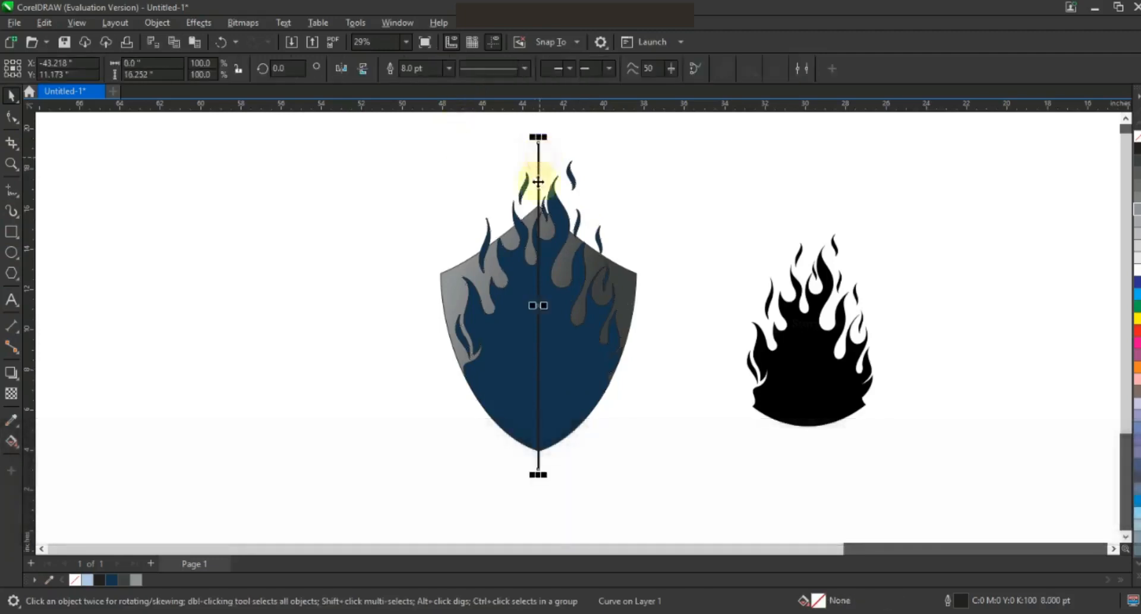
{"action": "key", "text": "Delete"}
Step: Break the trimmed flame apart and weld the left-half pieces into one shape
{"action": "left_click", "coordinate": [568, 344]}
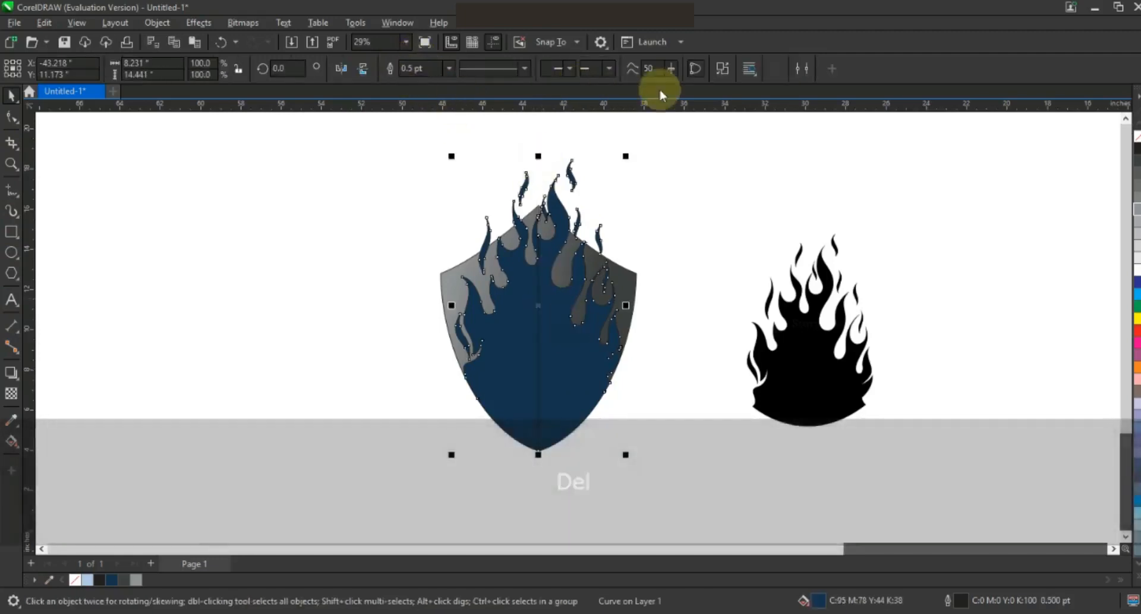
{"action": "left_click", "coordinate": [720, 71]}
{"action": "left_click", "coordinate": [390, 122]}
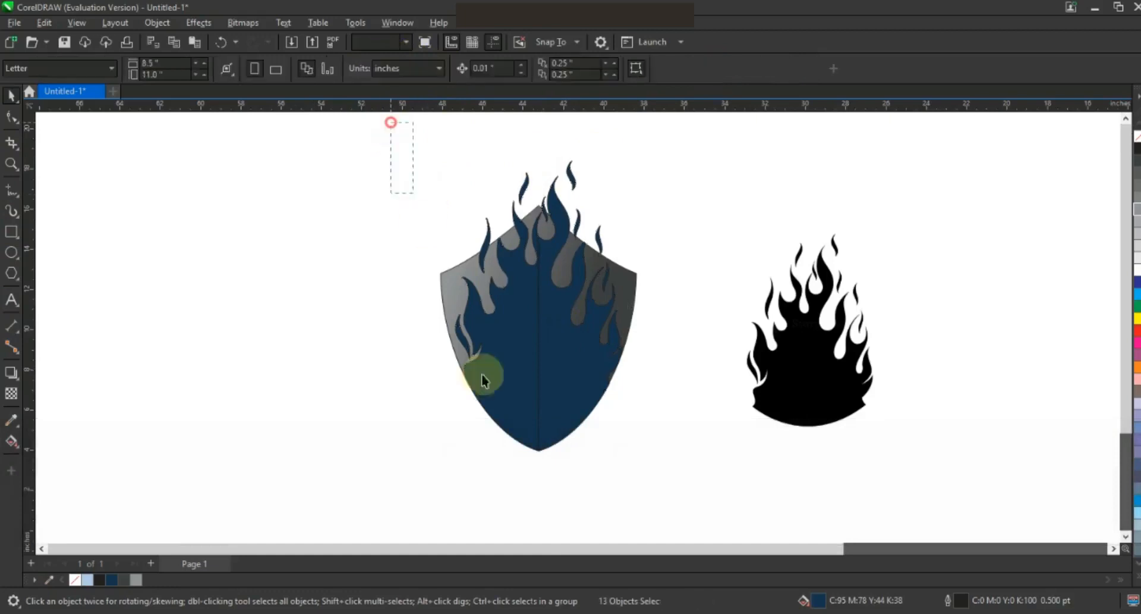
{"action": "left_click_drag", "start_coordinate": [522, 456], "coordinate": [542, 467]}
{"action": "left_click", "coordinate": [419, 70]}
{"action": "left_click_drag", "start_coordinate": [636, 145], "coordinate": [532, 459]}
Step: Weld the right-half pieces and small top flame into one red flame shape
{"action": "left_click", "coordinate": [419, 70]}
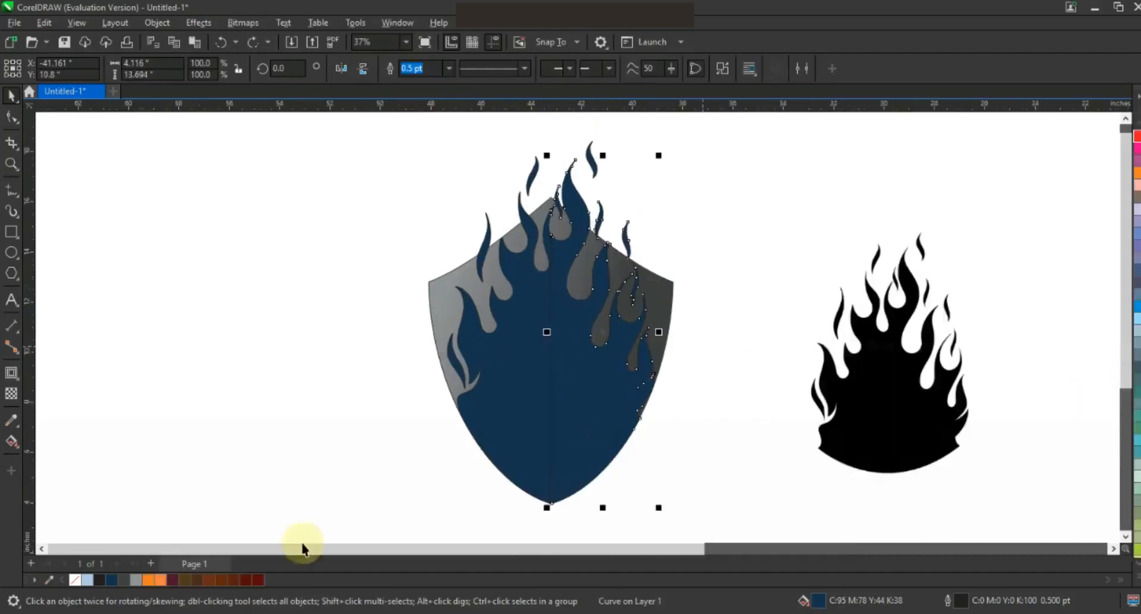
{"action": "left_click", "coordinate": [1138, 135]}
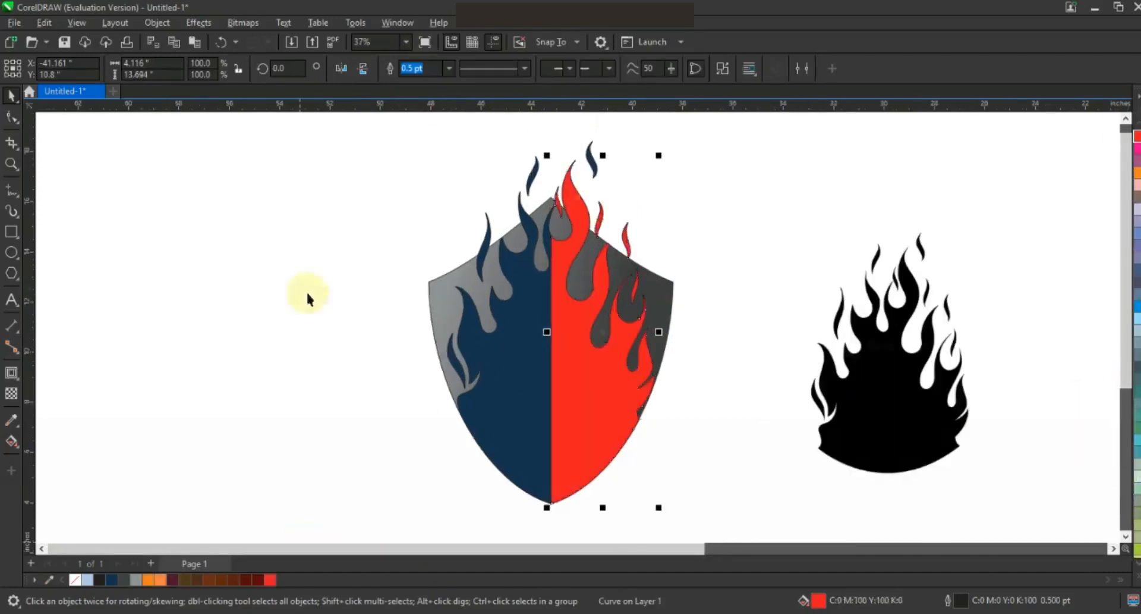
{"action": "left_click", "coordinate": [576, 239], "text": "shift"}
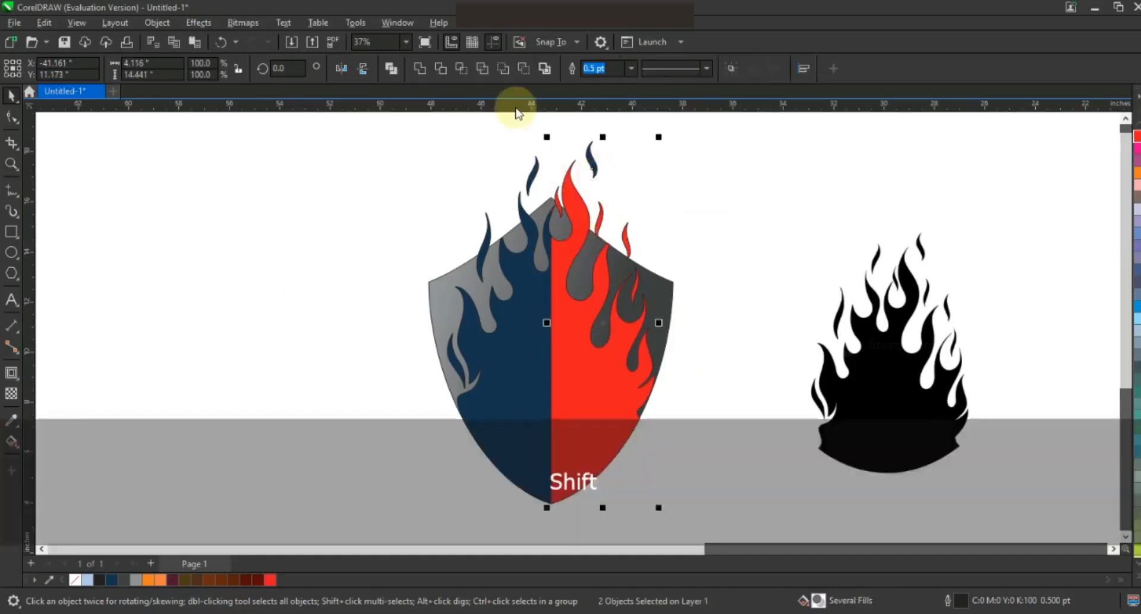
{"action": "left_click", "coordinate": [427, 71]}
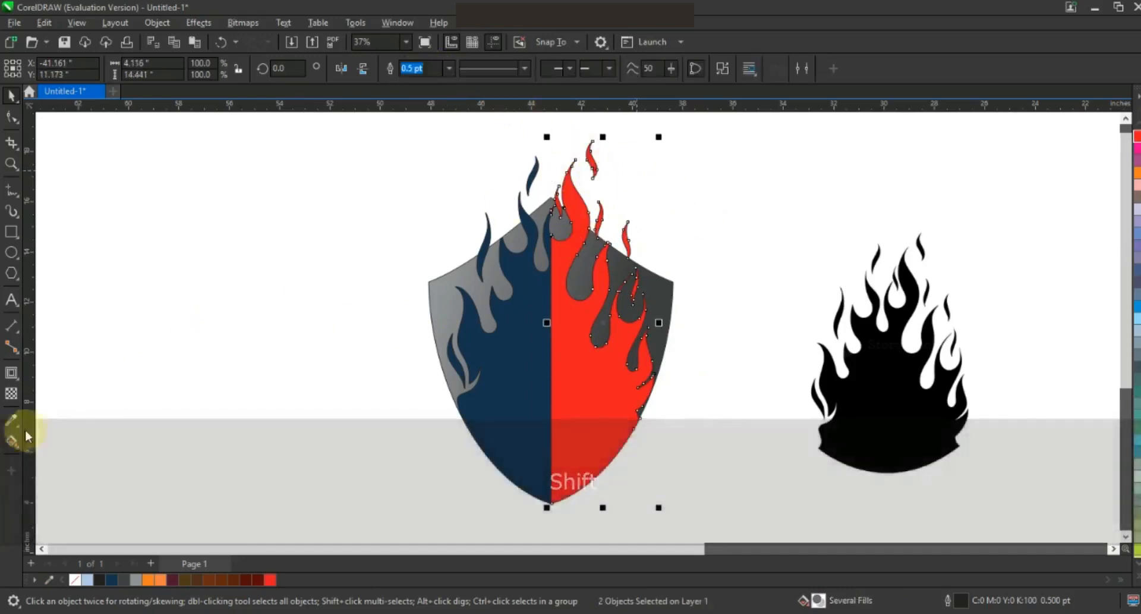
Step: Give the right flame a top-to-bottom red, orange and yellow fountain fill
{"action": "left_click", "coordinate": [12, 441]}
{"action": "left_click", "coordinate": [601, 205]}
{"action": "left_click_drag", "start_coordinate": [601, 205], "coordinate": [594, 367]}
{"action": "left_click_drag", "start_coordinate": [170, 577], "coordinate": [598, 267]}
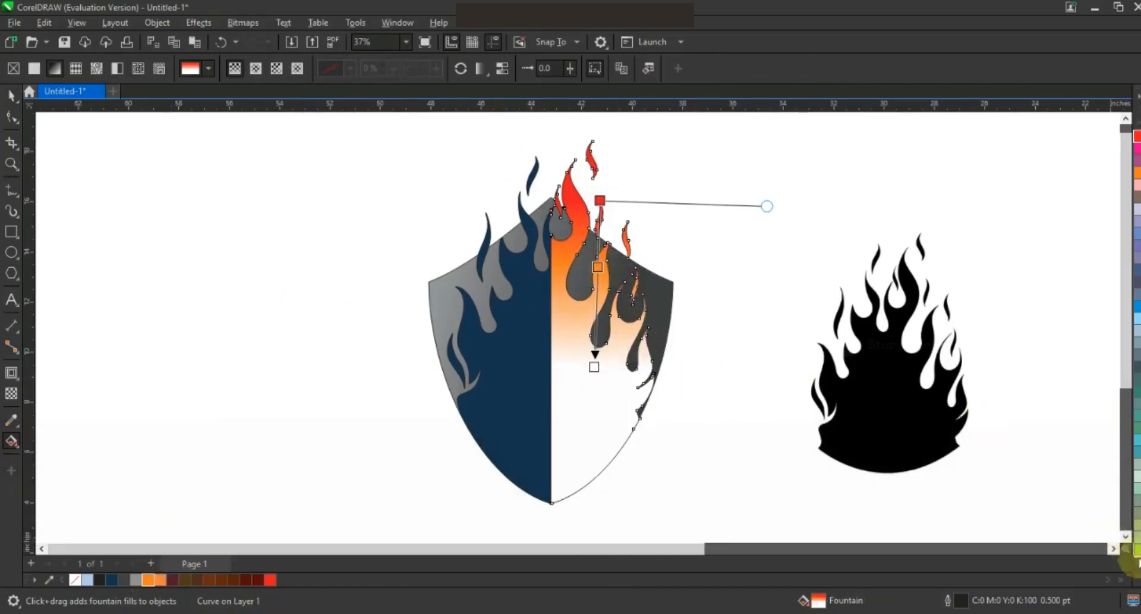
{"action": "left_click", "coordinate": [1136, 579]}
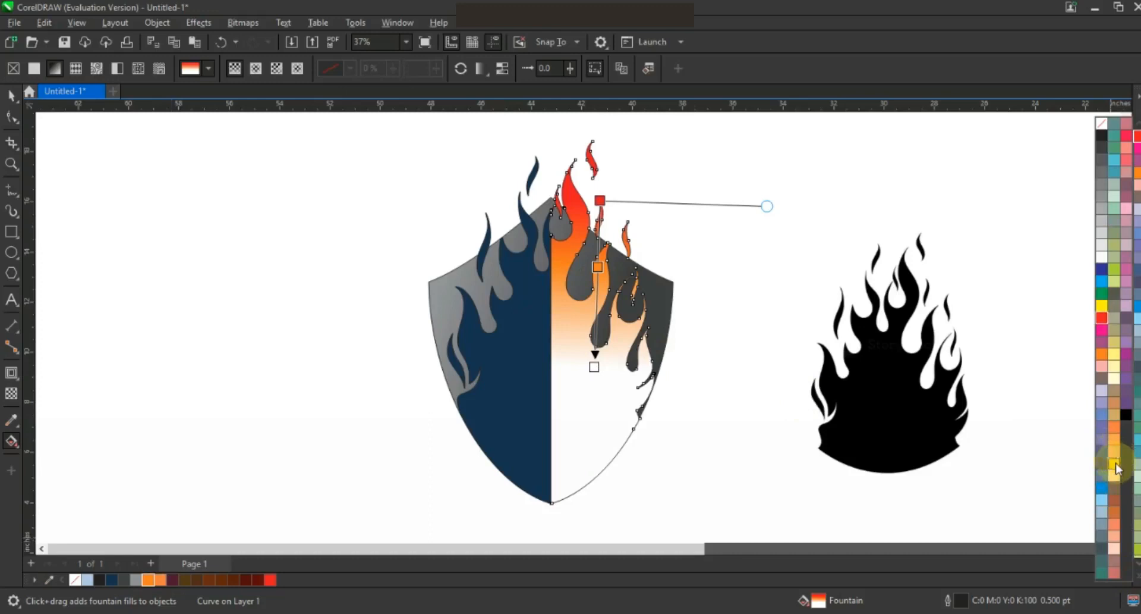
{"action": "left_click_drag", "start_coordinate": [599, 373], "coordinate": [595, 368]}
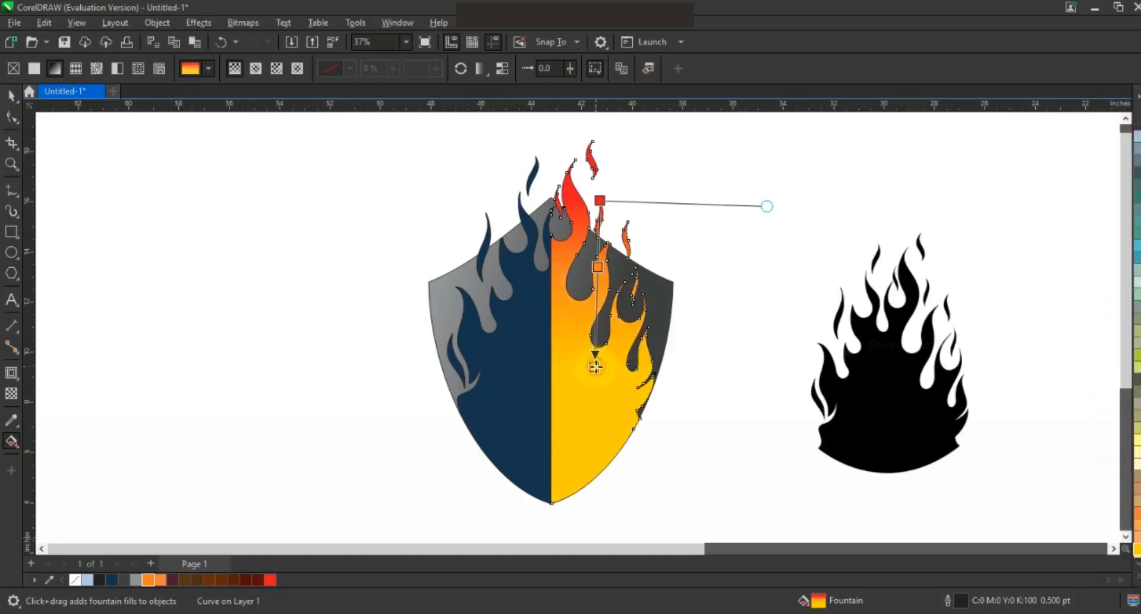
{"action": "left_click_drag", "start_coordinate": [567, 446], "coordinate": [568, 477]}
{"action": "left_click_drag", "start_coordinate": [587, 310], "coordinate": [581, 366]}
{"action": "left_click_drag", "start_coordinate": [601, 200], "coordinate": [611, 181]}
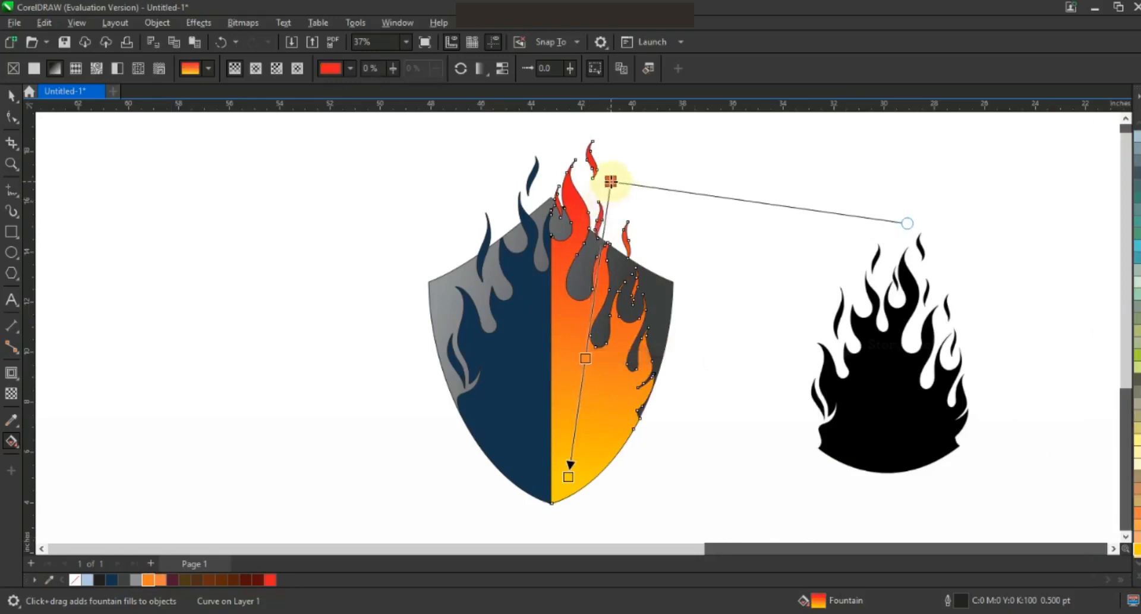
Step: Fill the left flame with a red-to-orange-to-yellow fountain gradient, redder toward the top
{"action": "left_click", "coordinate": [13, 95]}
{"action": "left_click", "coordinate": [333, 302]}
{"action": "left_click", "coordinate": [534, 338]}
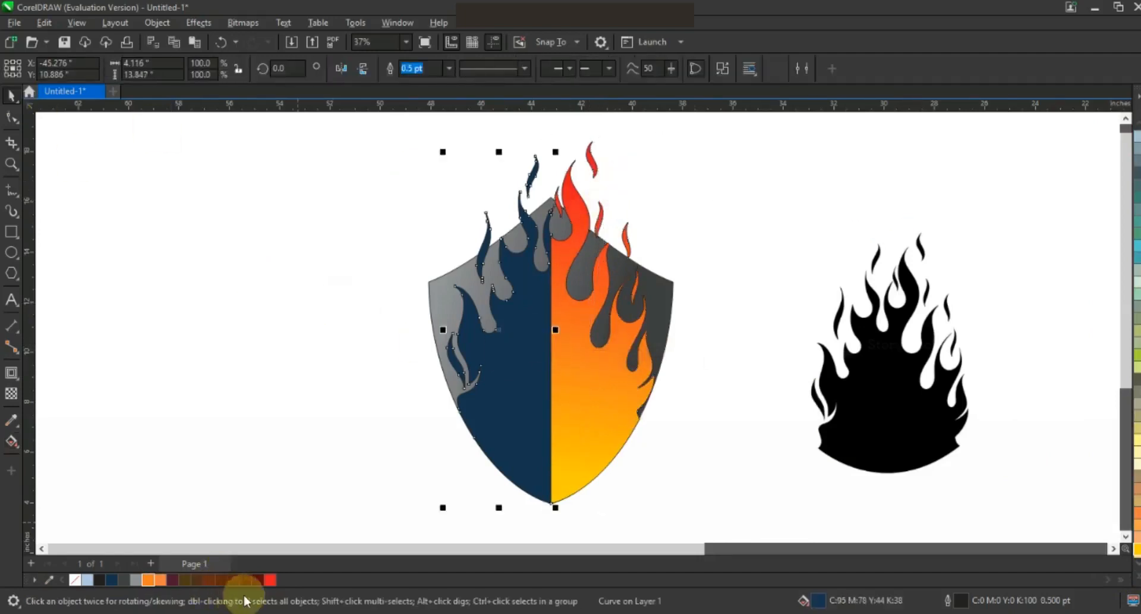
{"action": "left_click", "coordinate": [270, 579]}
{"action": "left_click", "coordinate": [14, 452]}
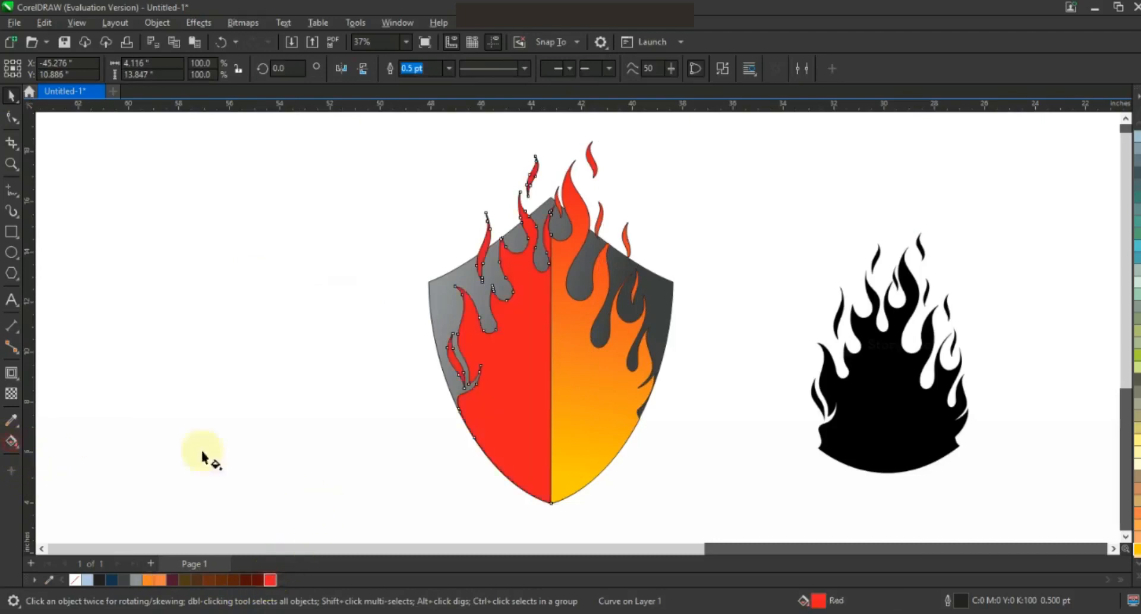
{"action": "left_click_drag", "start_coordinate": [508, 277], "coordinate": [532, 463]}
{"action": "left_click_drag", "start_coordinate": [161, 579], "coordinate": [533, 465]}
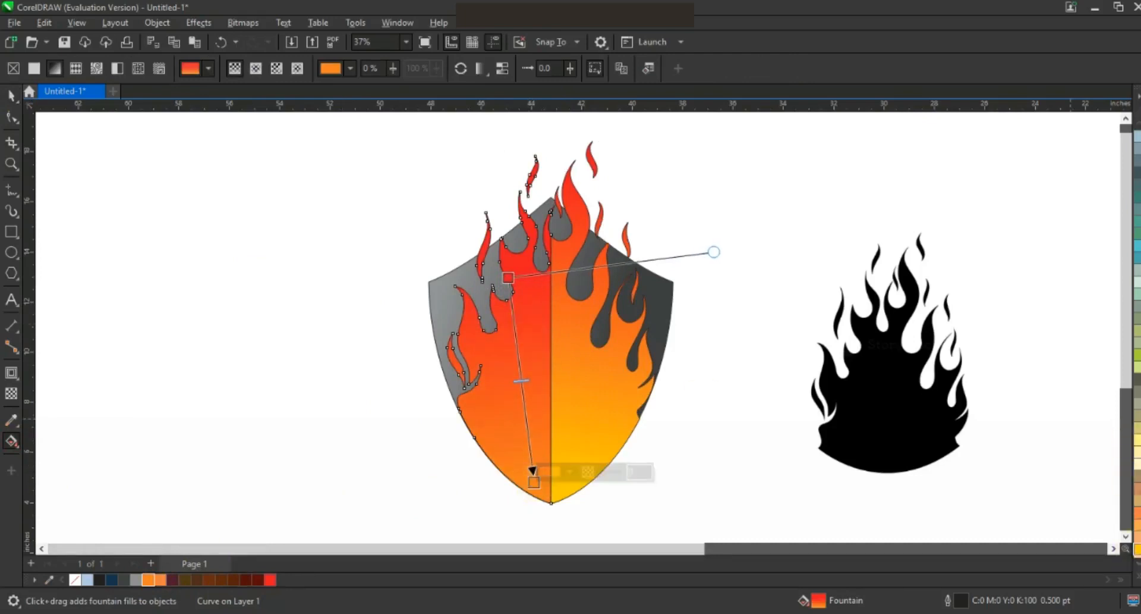
{"action": "left_click", "coordinate": [153, 576]}
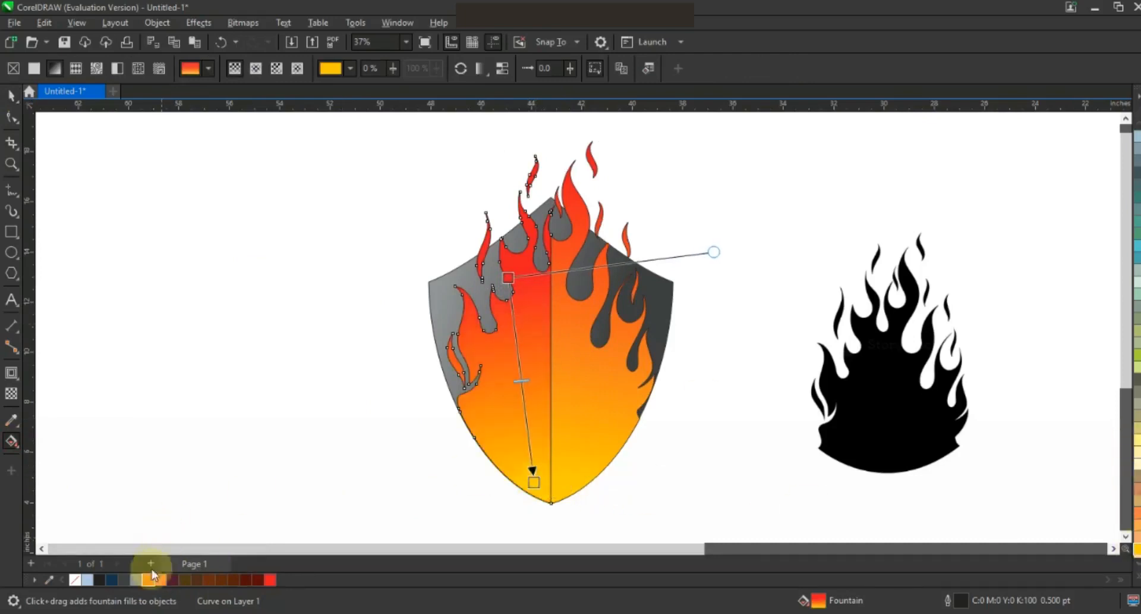
{"action": "left_click_drag", "start_coordinate": [152, 579], "coordinate": [520, 369]}
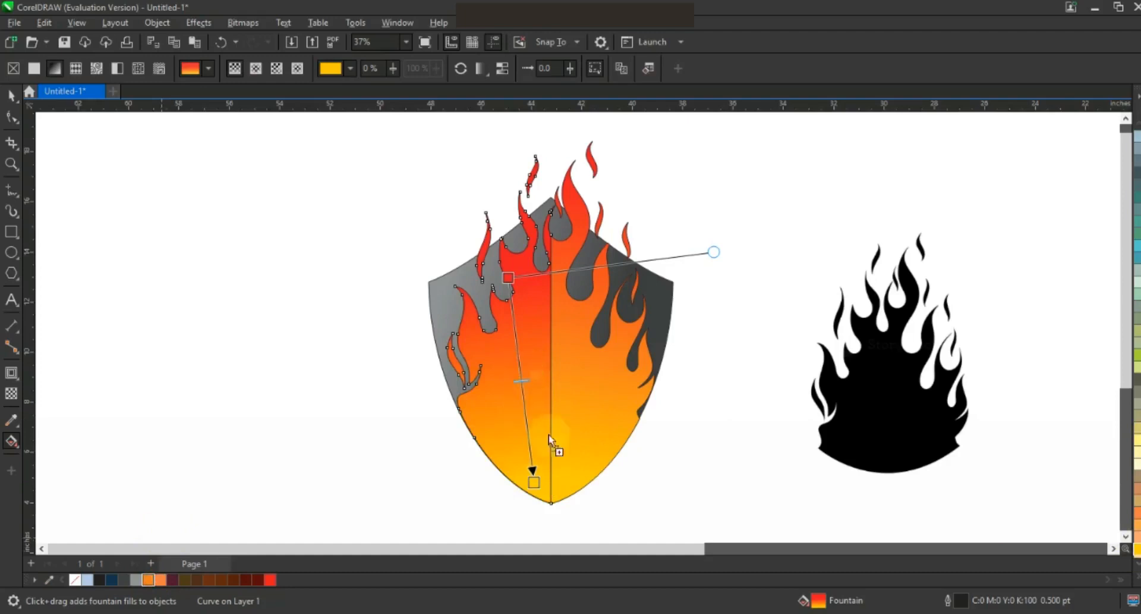
{"action": "left_click_drag", "start_coordinate": [531, 475], "coordinate": [546, 526]}
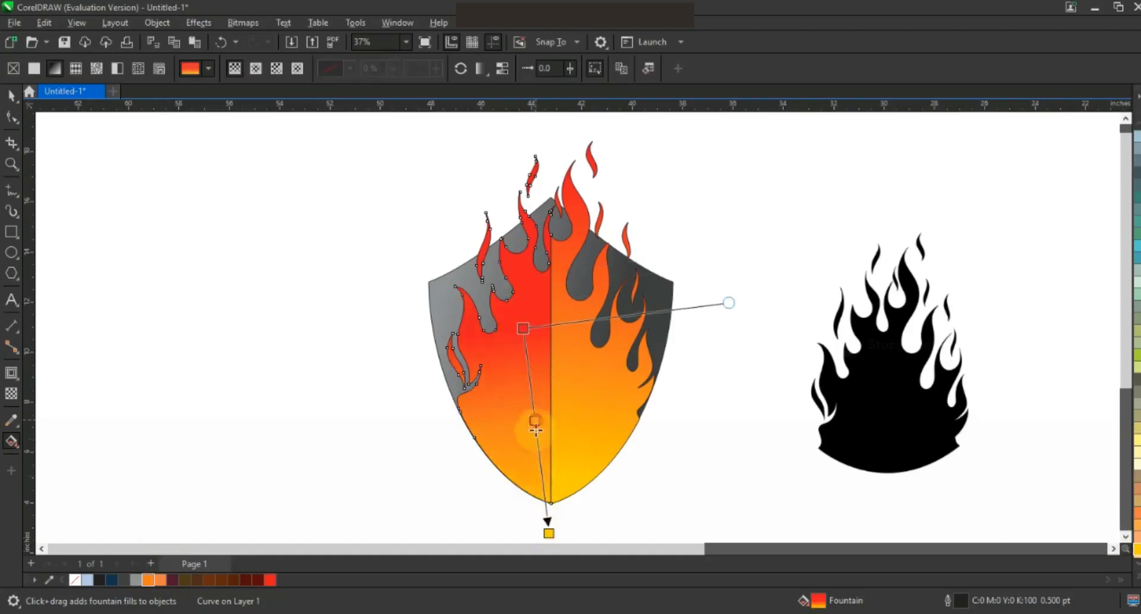
{"action": "left_click_drag", "start_coordinate": [523, 328], "coordinate": [519, 299]}
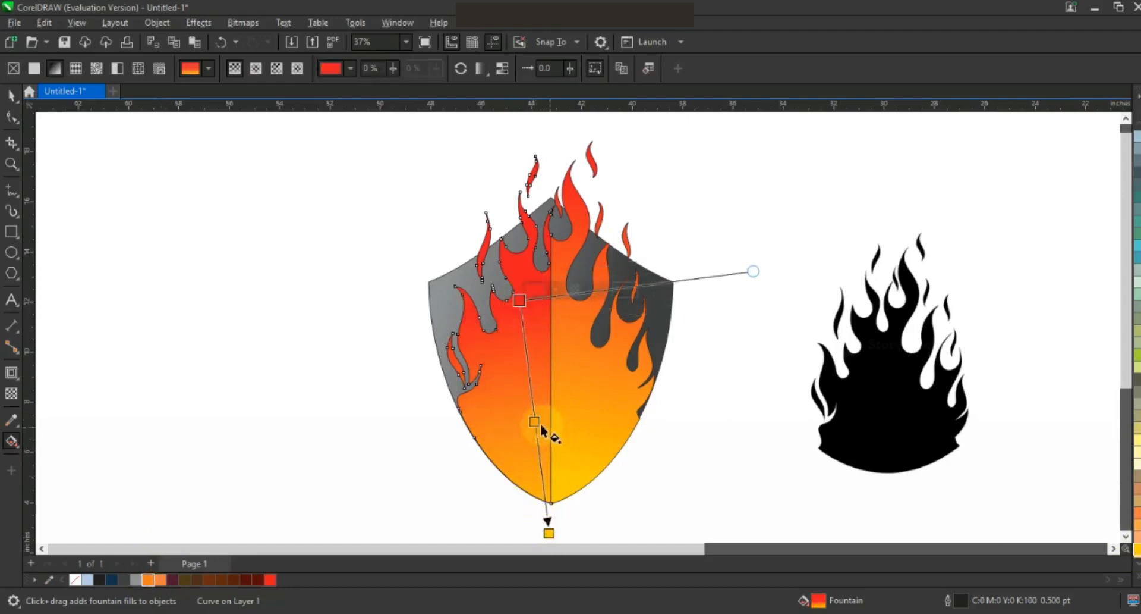
{"action": "left_click", "coordinate": [10, 95]}
Step: Remove the outlines from both flame halves
{"action": "left_click", "coordinate": [92, 217]}
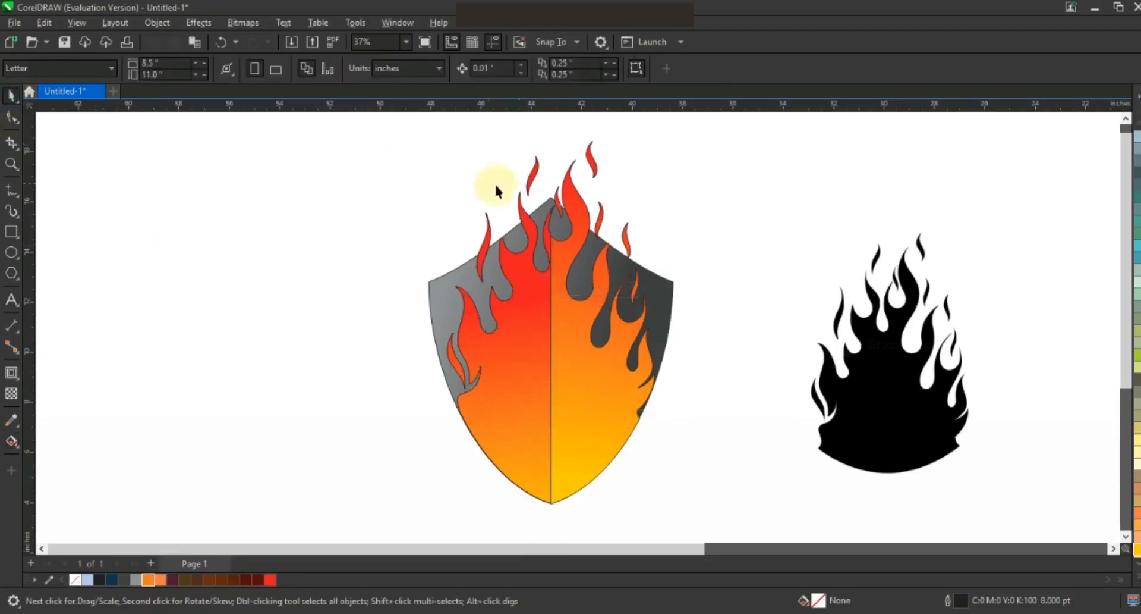
{"action": "left_click", "coordinate": [553, 209]}
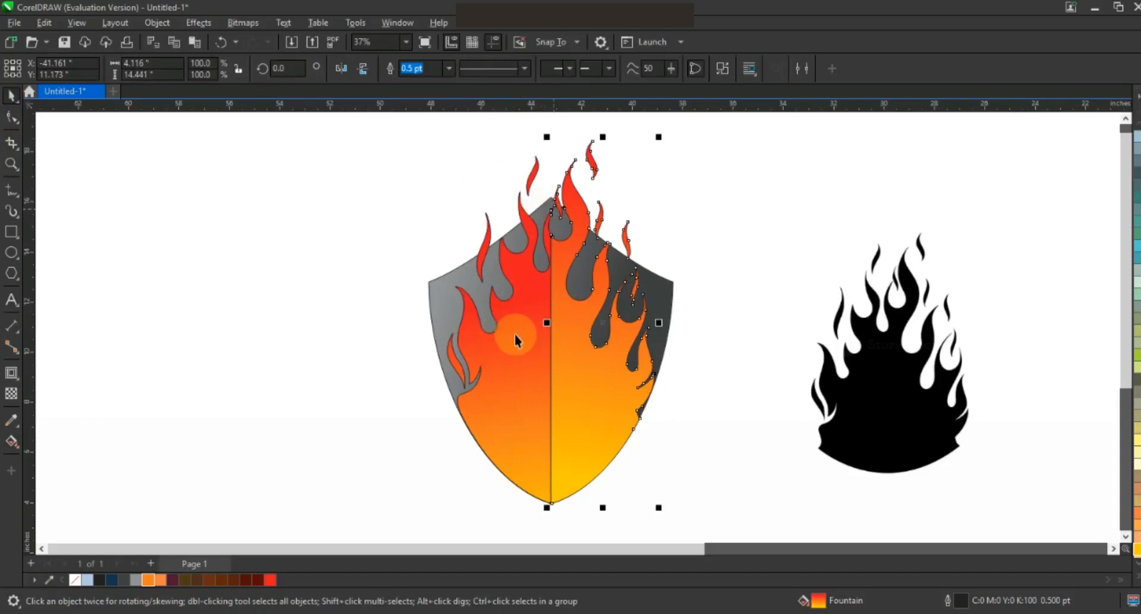
{"action": "left_click", "coordinate": [517, 327], "text": "shift"}
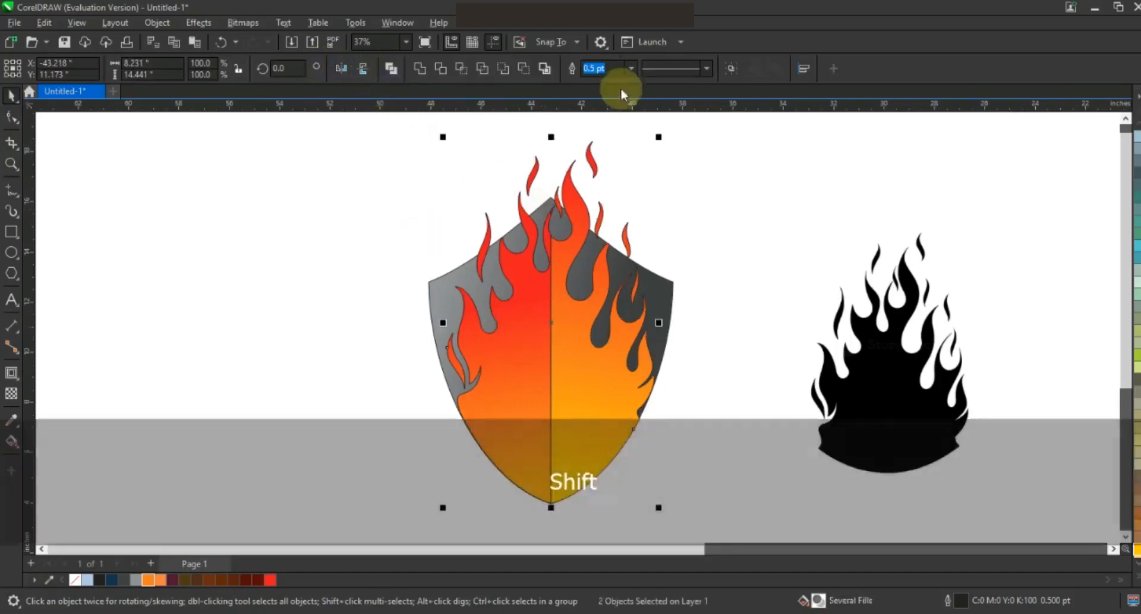
{"action": "right_click", "coordinate": [78, 578]}
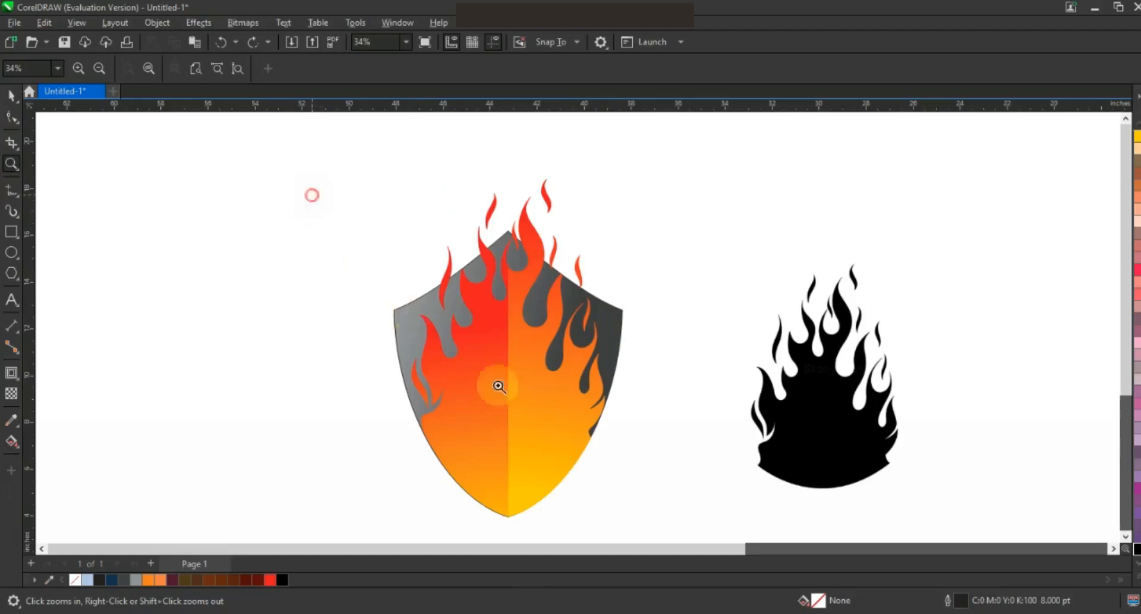
{"action": "left_click_drag", "start_coordinate": [498, 386], "coordinate": [663, 485]}
Step: Draw a line across the lower shield and bend it into a gentle downward curve
{"action": "left_click", "coordinate": [13, 210]}
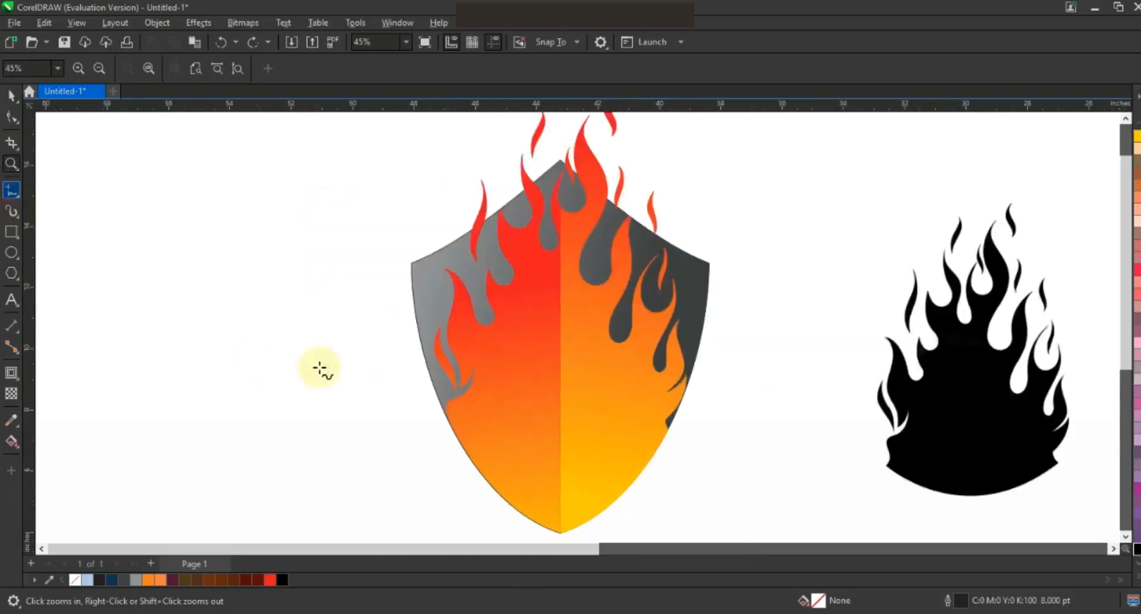
{"action": "left_click_drag", "start_coordinate": [560, 498], "coordinate": [451, 435]}
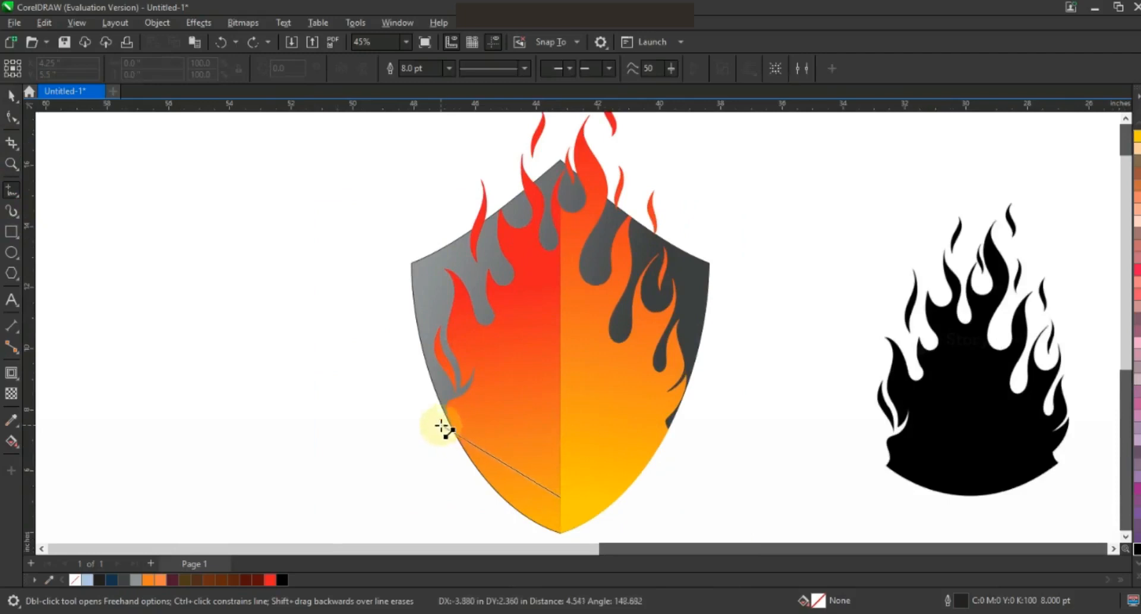
{"action": "left_click", "coordinate": [443, 427]}
{"action": "left_click", "coordinate": [11, 164]}
{"action": "left_click_drag", "start_coordinate": [365, 357], "coordinate": [598, 438]}
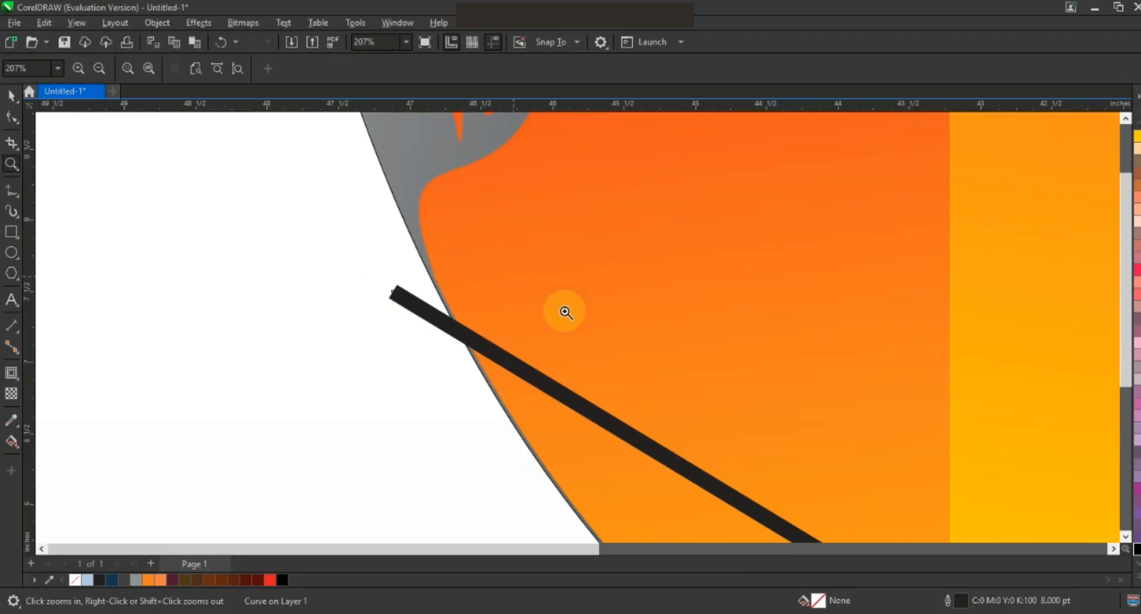
{"action": "right_click", "coordinate": [564, 311]}
{"action": "left_click", "coordinate": [12, 120]}
{"action": "left_click_drag", "start_coordinate": [382, 357], "coordinate": [635, 515]}
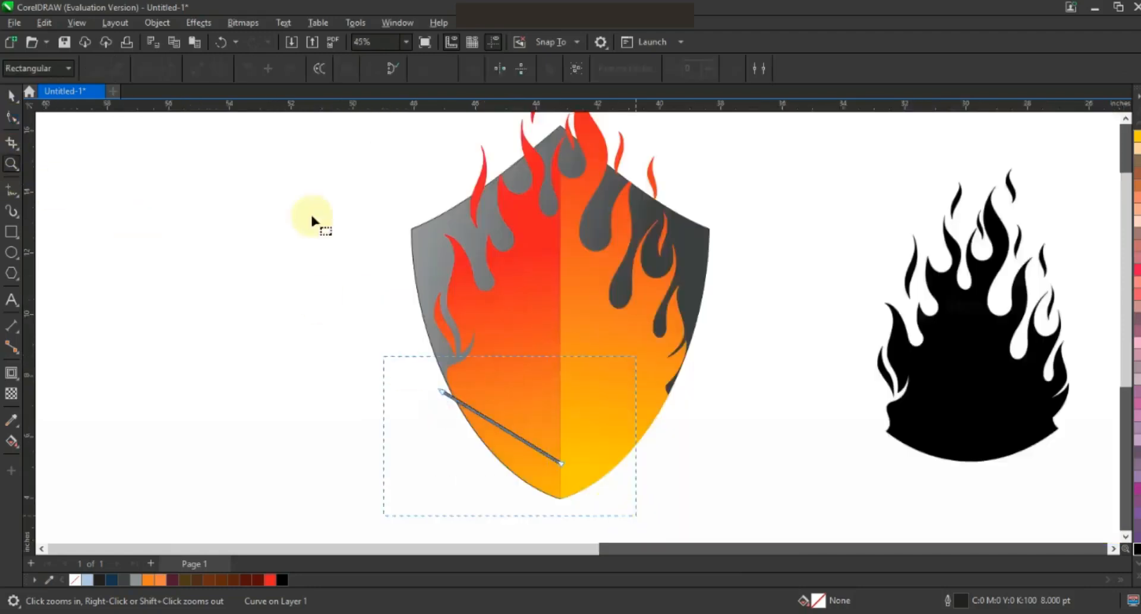
{"action": "left_click", "coordinate": [219, 70]}
{"action": "mouse_move", "coordinate": [515, 439]}
{"action": "left_mouse_down"}
{"action": "mouse_move", "coordinate": [523, 476]}
{"action": "mouse_move", "coordinate": [513, 440]}
{"action": "left_mouse_up"}
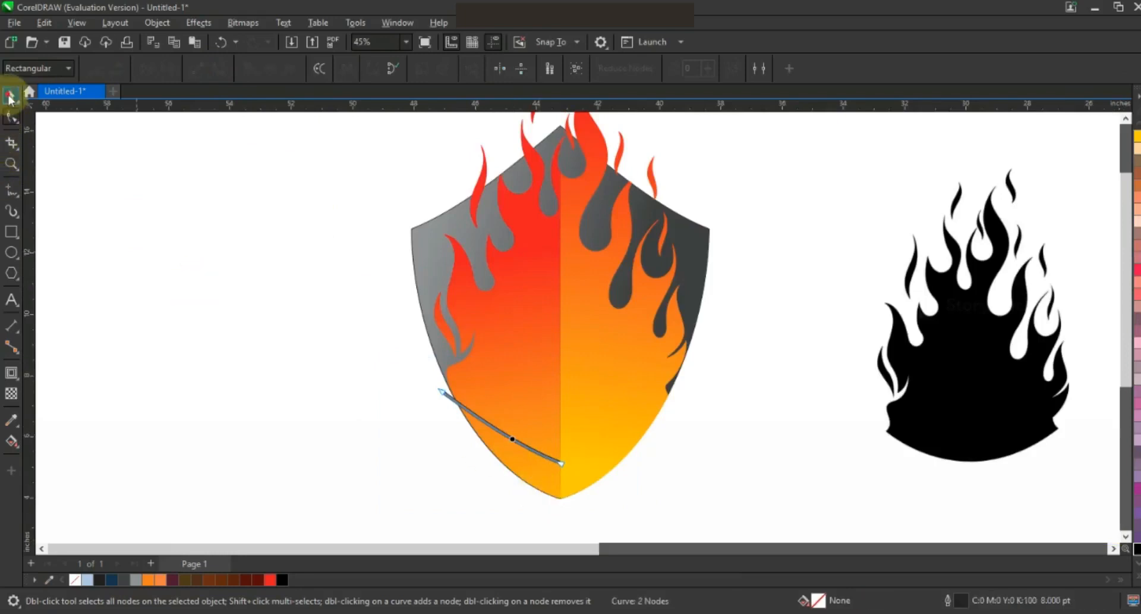
Step: Mirror a copy of the curve to the right to form a V
{"action": "left_click", "coordinate": [10, 96]}
{"action": "left_click", "coordinate": [489, 436]}
{"action": "left_click_drag", "start_coordinate": [437, 425], "coordinate": [694, 470]}
{"action": "left_click", "coordinate": [693, 462]}
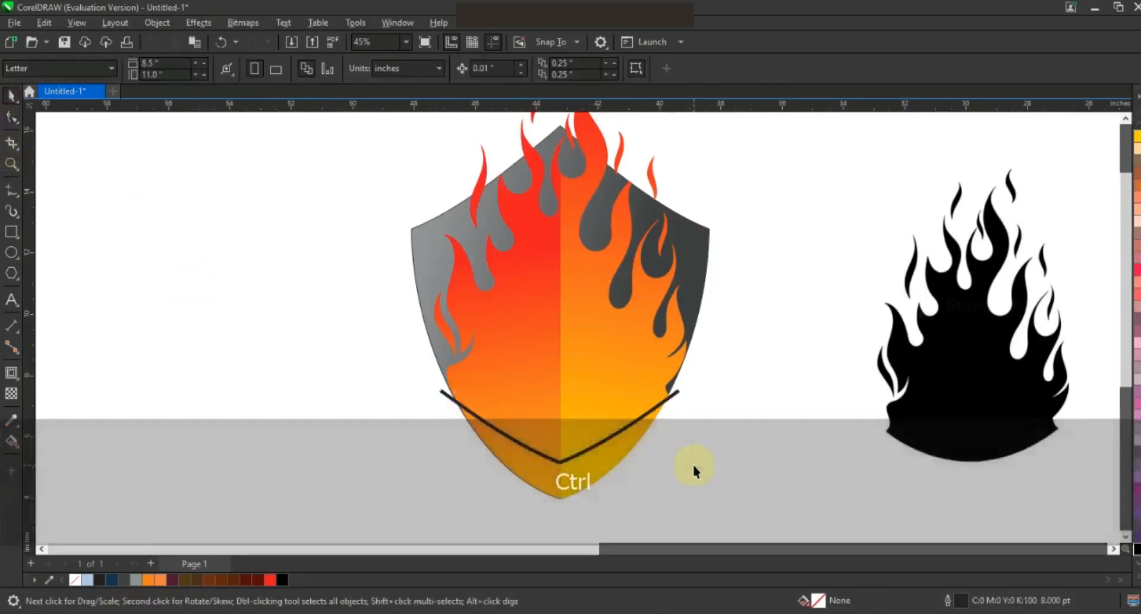
Step: Make a slightly shallower duplicate of both curves as a second parallel V
{"action": "left_click", "coordinate": [5, 164]}
{"action": "scroll", "coordinate": [357, 395], "scroll_direction": "down", "scroll_amount": 1}
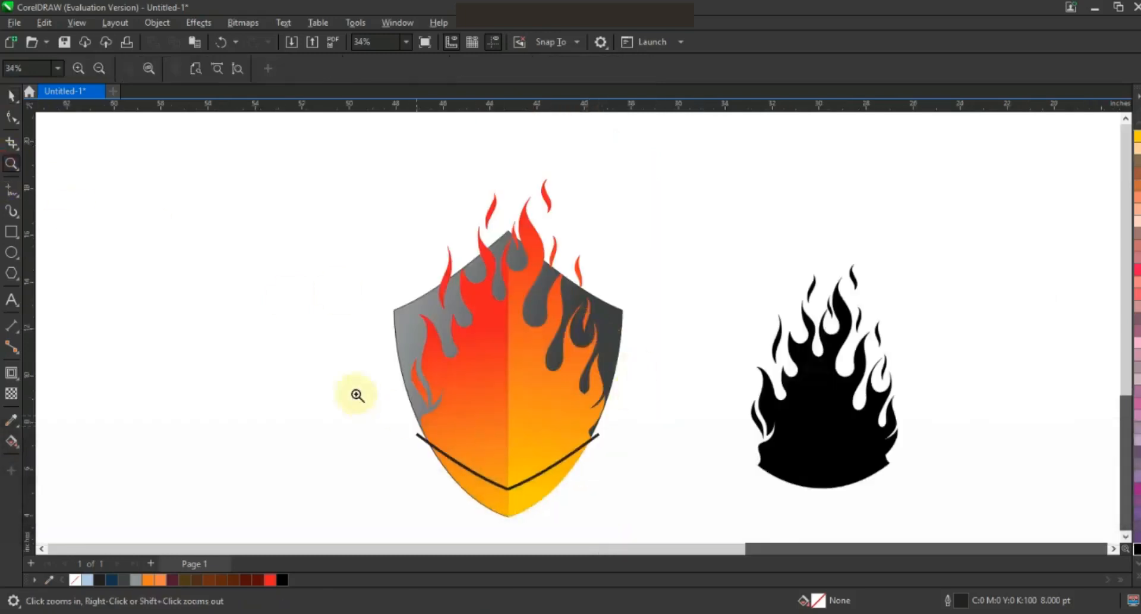
{"action": "left_click_drag", "start_coordinate": [352, 377], "coordinate": [688, 476]}
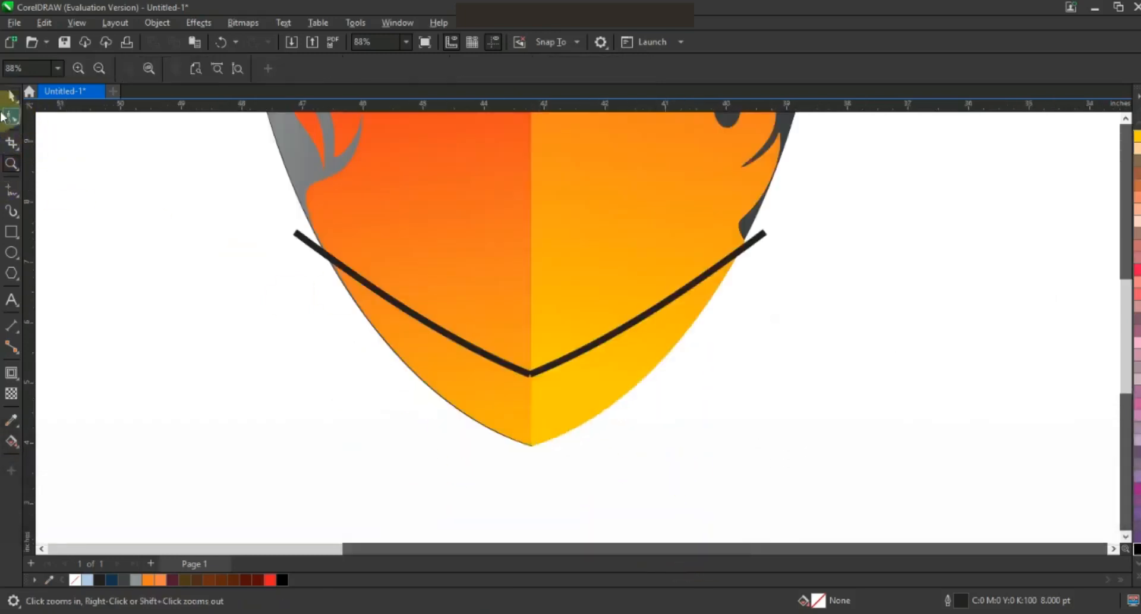
{"action": "left_click", "coordinate": [469, 342]}
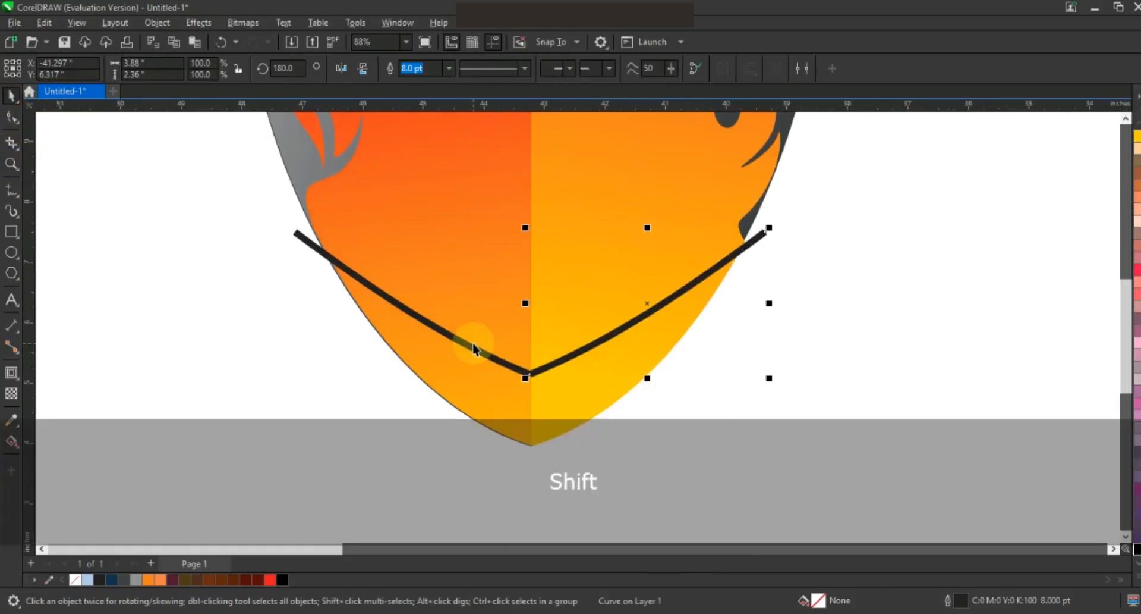
{"action": "left_click", "coordinate": [576, 361], "text": "shift"}
{"action": "left_click_drag", "start_coordinate": [530, 377], "coordinate": [528, 359]}
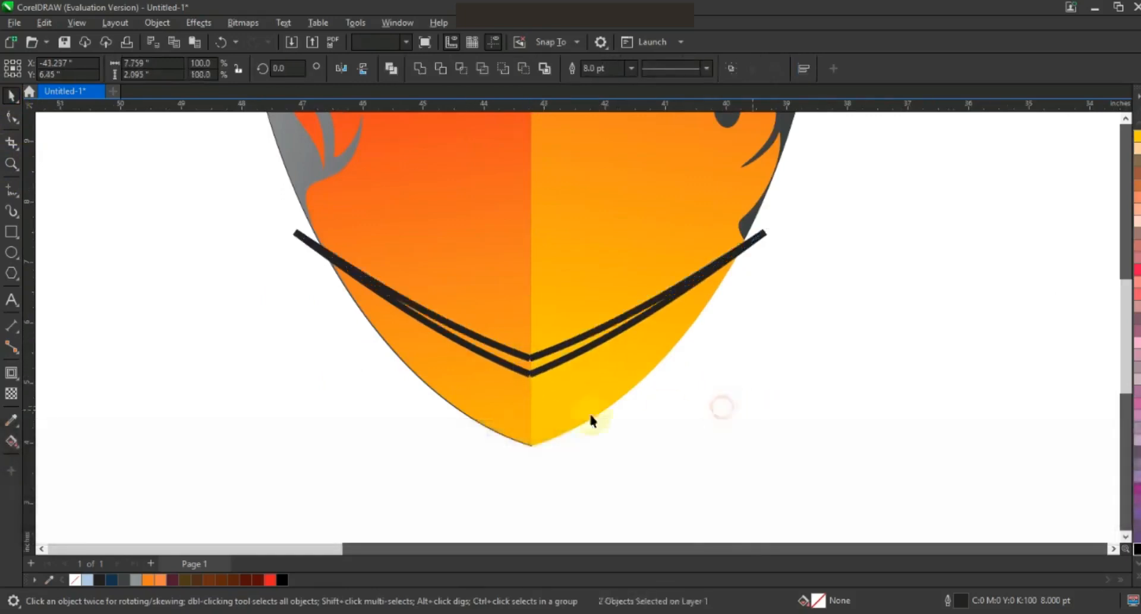
Step: Smart-fill the enclosed regions around the curves dark blue, undoing the oversized fill
{"action": "left_click", "coordinate": [732, 418]}
{"action": "left_click", "coordinate": [17, 452]}
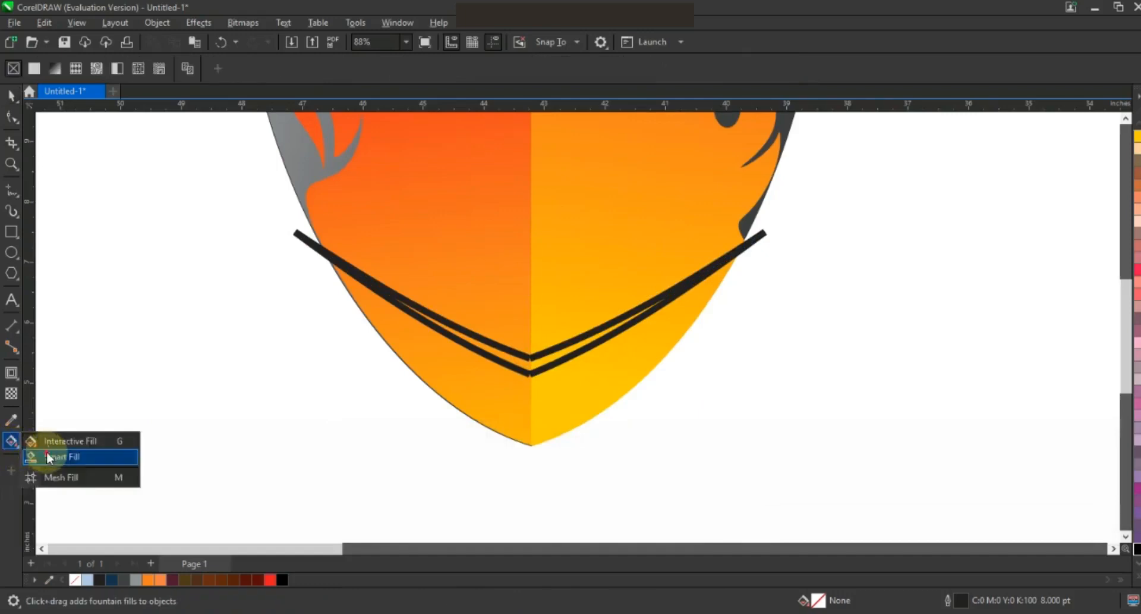
{"action": "left_click", "coordinate": [30, 459]}
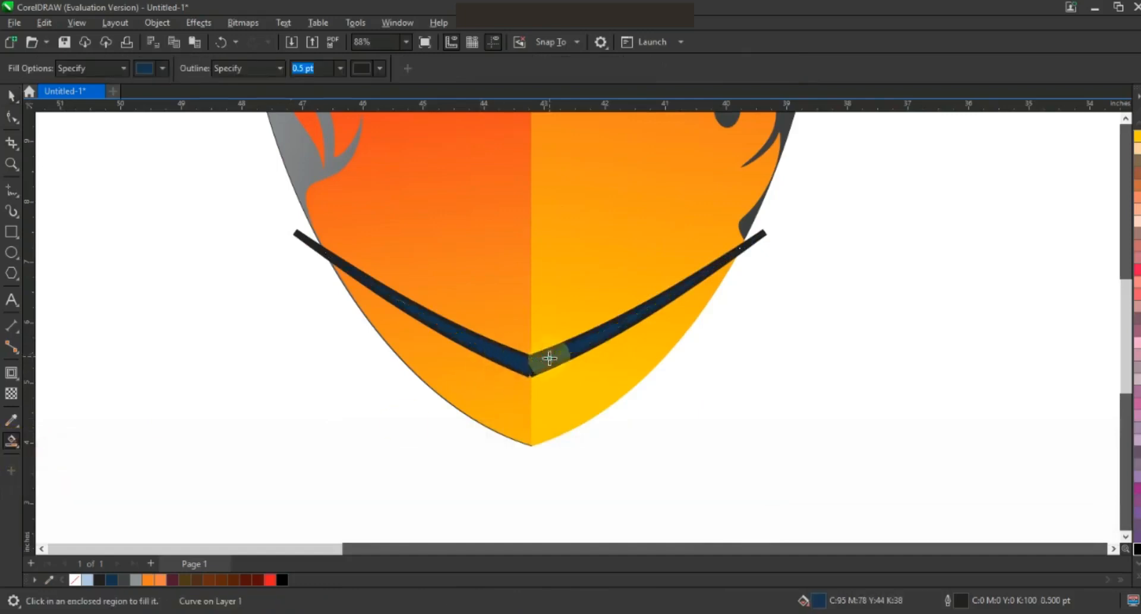
{"action": "left_click", "coordinate": [561, 398]}
{"action": "left_click", "coordinate": [514, 390]}
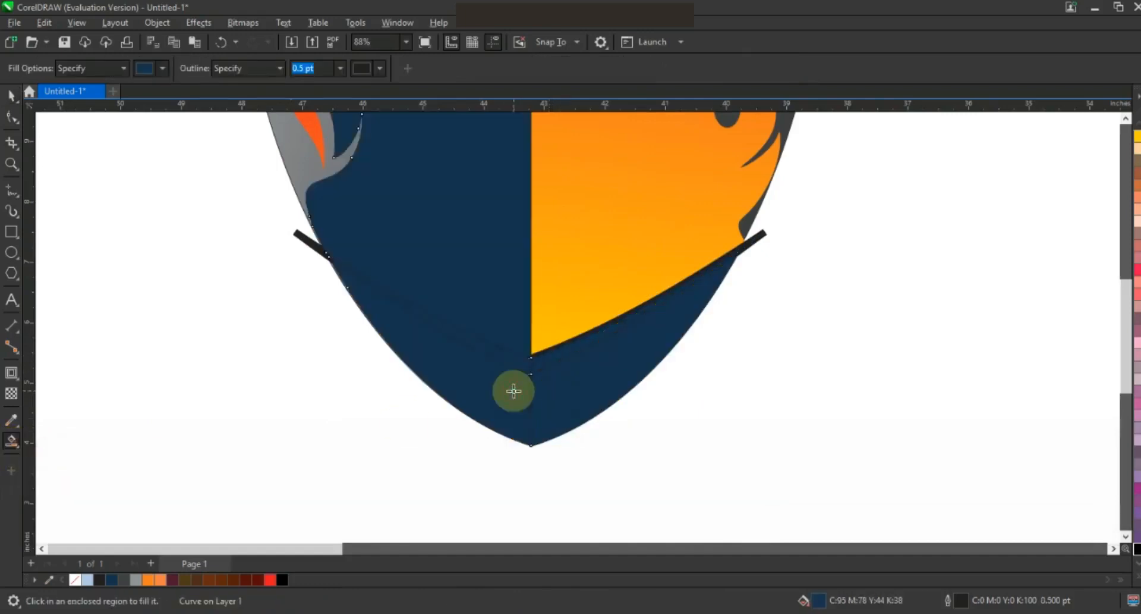
{"action": "key", "text": "ctrl+z"}
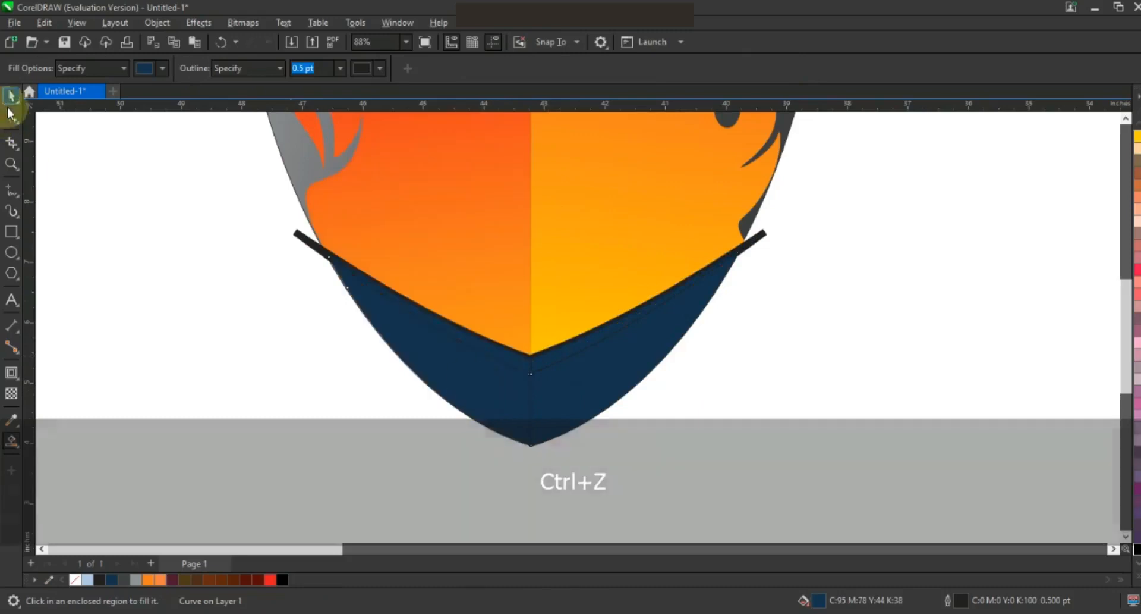
Step: Delete the black curved lines
{"action": "left_click", "coordinate": [10, 95]}
{"action": "left_click", "coordinate": [299, 238]}
{"action": "key", "text": "Delete"}
{"action": "left_click", "coordinate": [298, 244]}
{"action": "key", "text": "Delete"}
{"action": "left_click", "coordinate": [757, 239]}
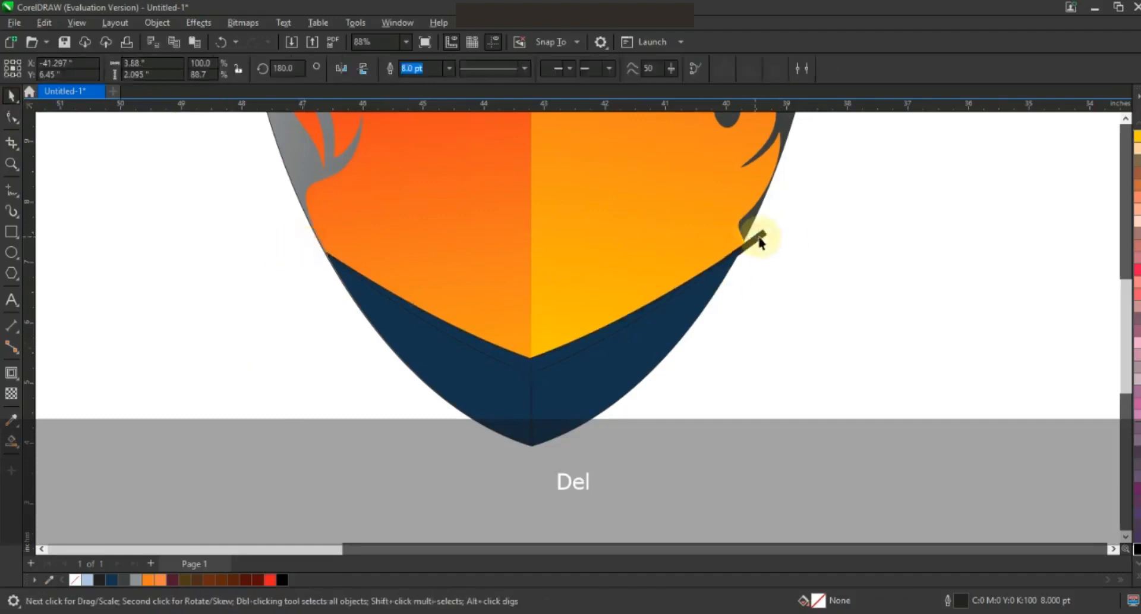
{"action": "key", "text": "Delete"}
Step: Fill both band shapes light yellow and remove their outlines
{"action": "left_click", "coordinate": [720, 264]}
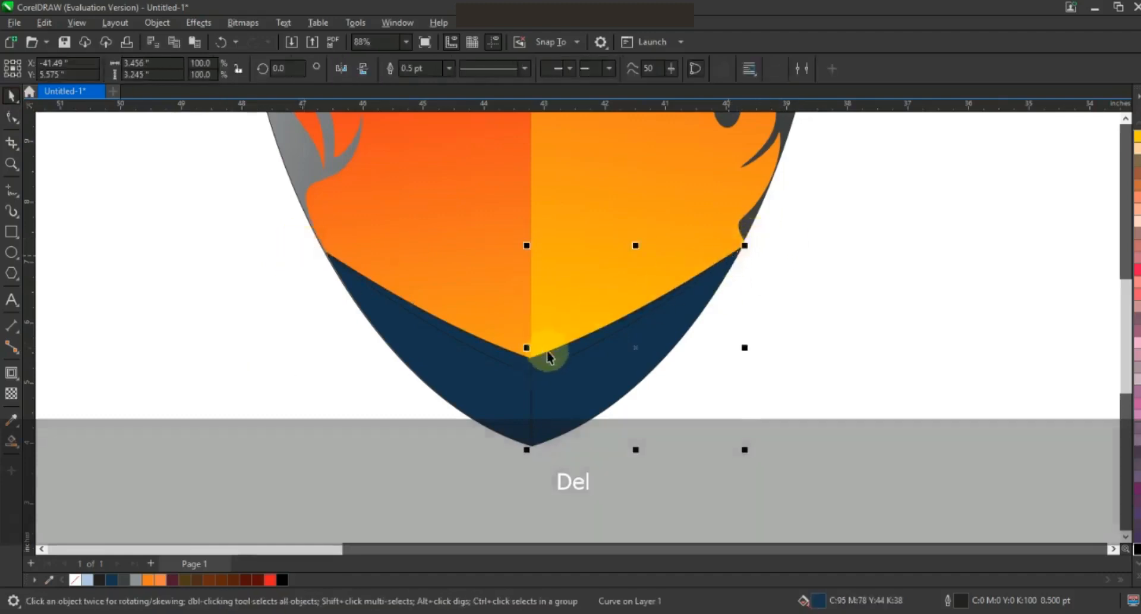
{"action": "left_click", "coordinate": [542, 356]}
{"action": "left_click", "coordinate": [497, 353], "text": "shift"}
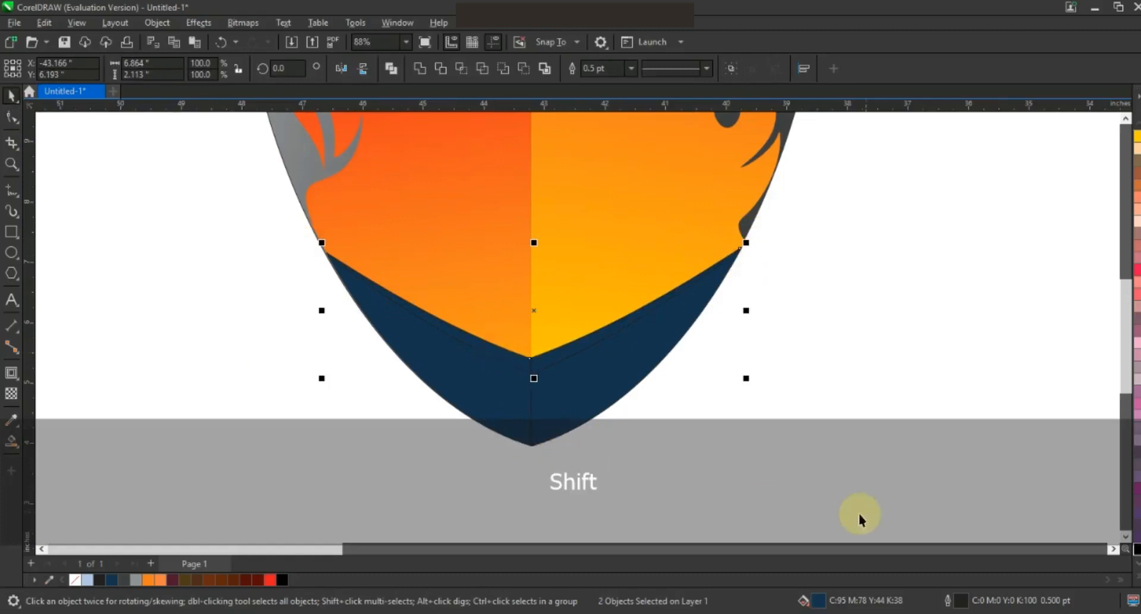
{"action": "left_click", "coordinate": [1137, 576]}
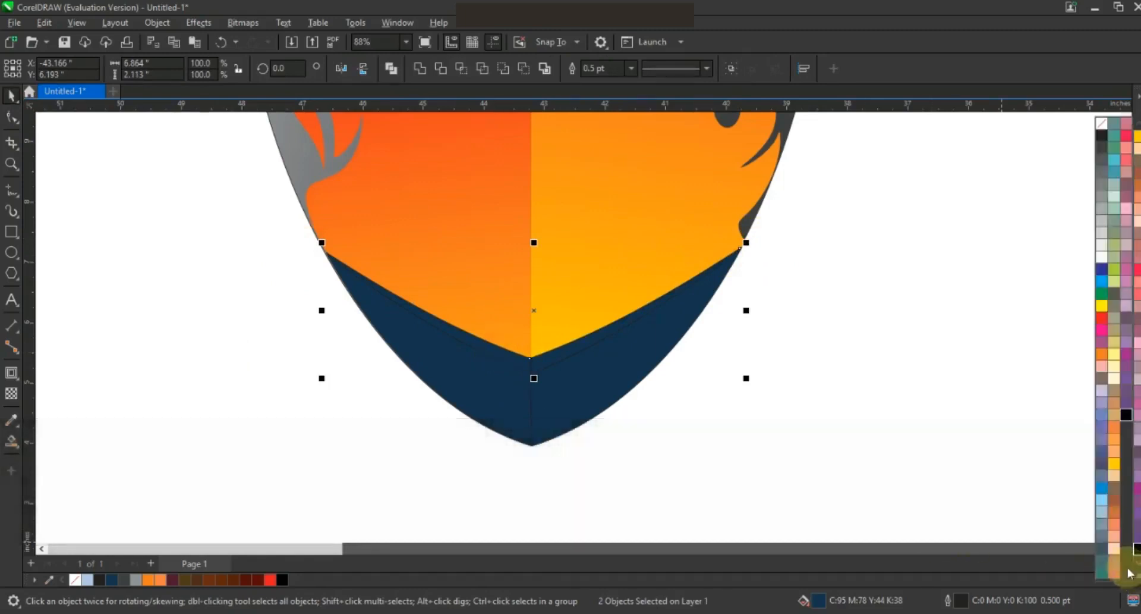
{"action": "left_click", "coordinate": [1112, 370]}
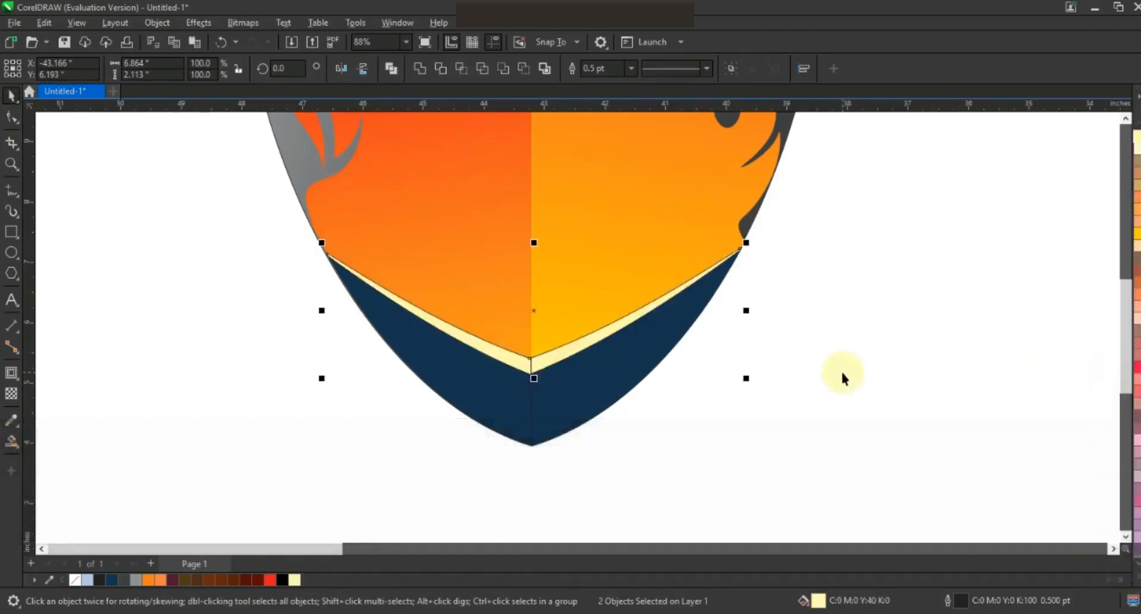
{"action": "right_click", "coordinate": [75, 581]}
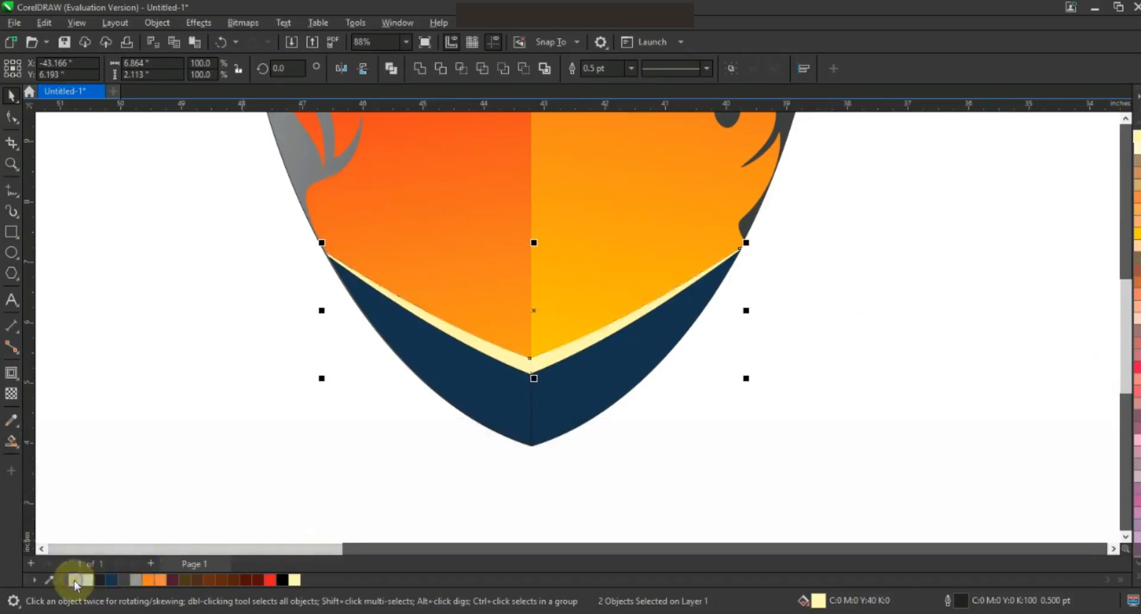
{"action": "left_click", "coordinate": [305, 469]}
{"action": "left_click", "coordinate": [480, 338]}
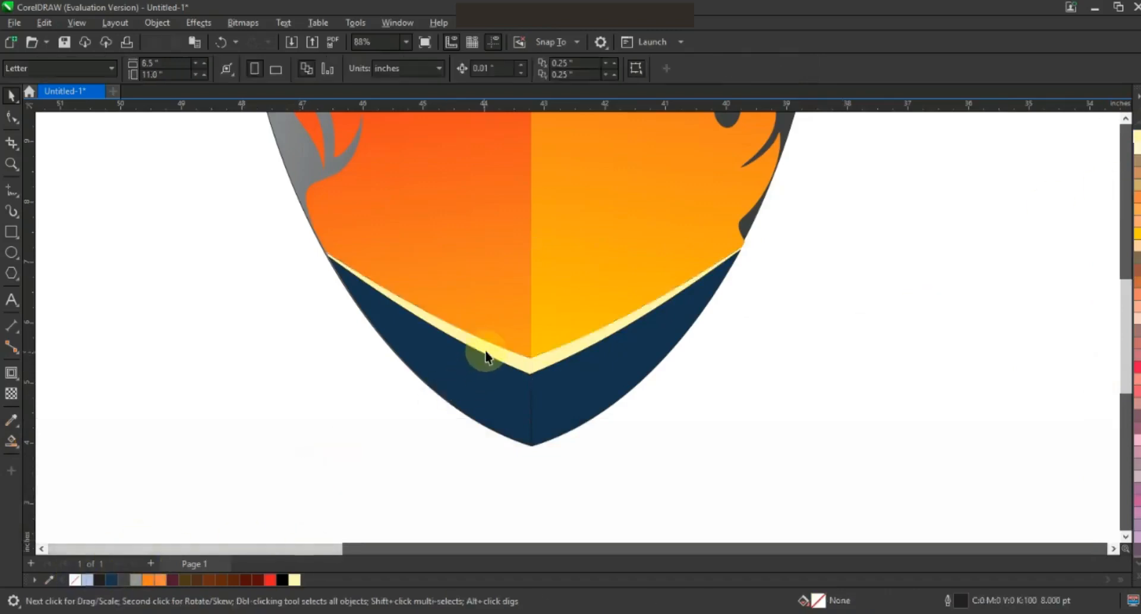
Step: Give the pale strips pale-yellow-to-orange fountain fills
{"action": "left_click", "coordinate": [16, 452]}
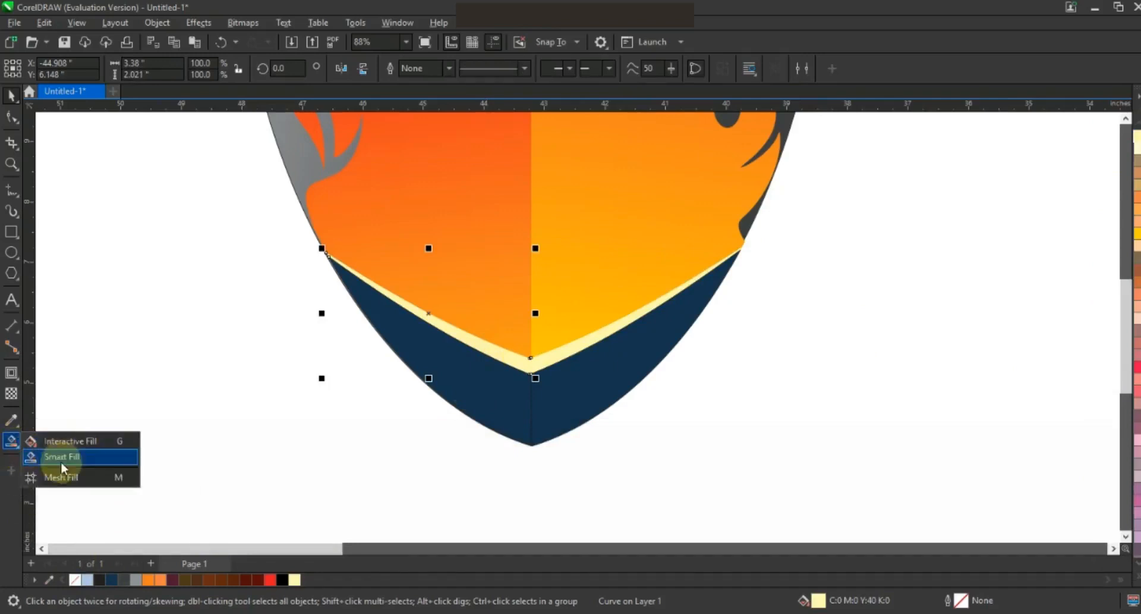
{"action": "left_click", "coordinate": [62, 441]}
{"action": "left_click_drag", "start_coordinate": [509, 387], "coordinate": [410, 300]}
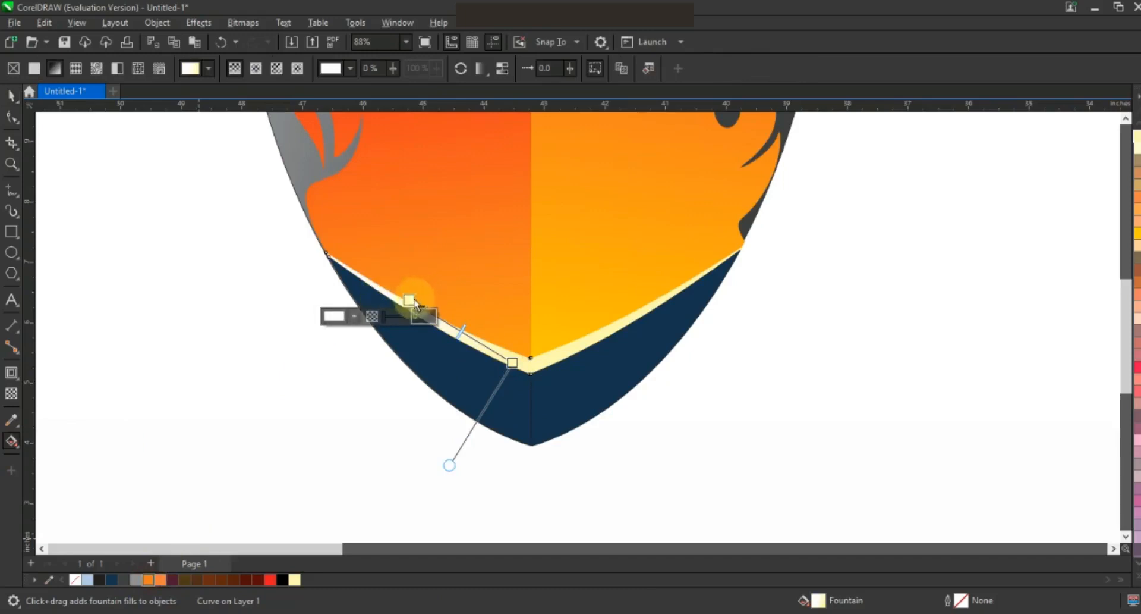
{"action": "left_click_drag", "start_coordinate": [410, 301], "coordinate": [326, 256]}
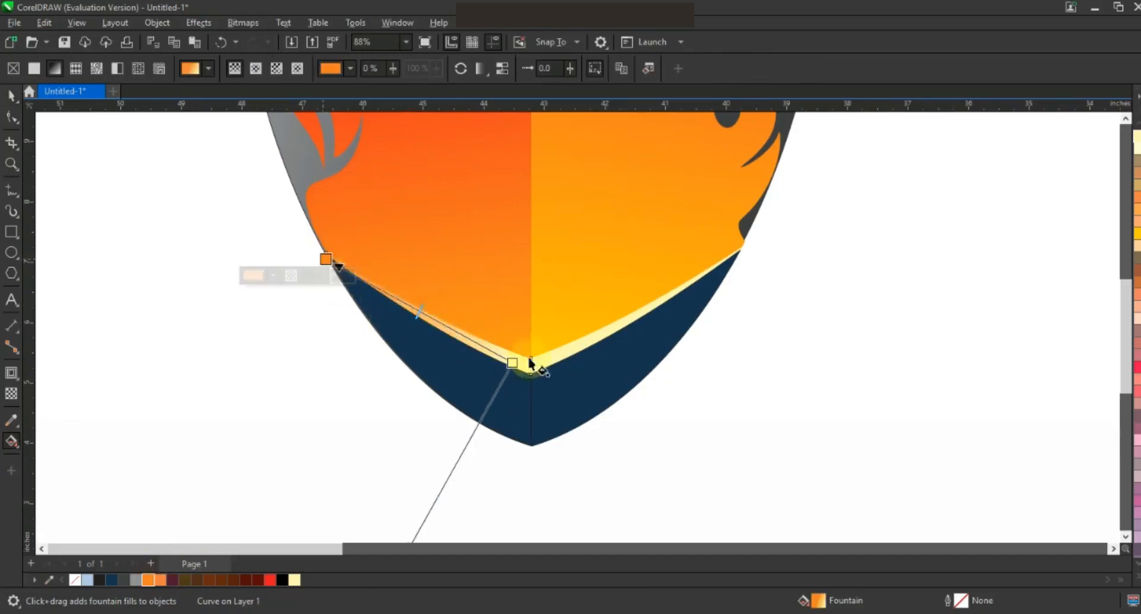
{"action": "left_click", "coordinate": [575, 351]}
{"action": "left_click", "coordinate": [148, 579]}
{"action": "left_click_drag", "start_coordinate": [686, 299], "coordinate": [578, 356]}
{"action": "left_click_drag", "start_coordinate": [295, 580], "coordinate": [534, 372]}
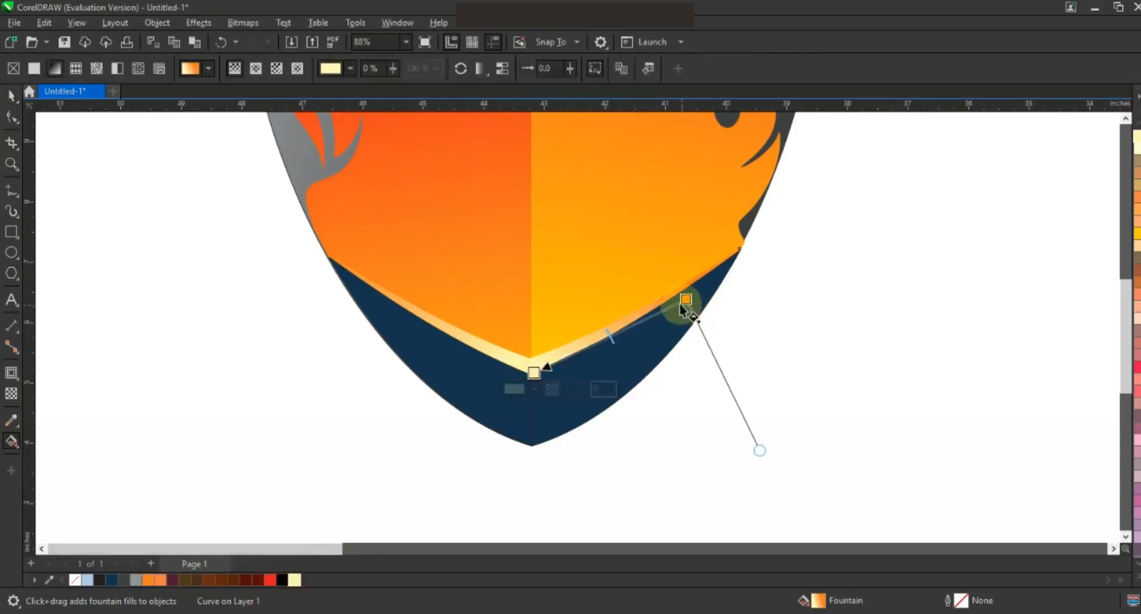
{"action": "left_click_drag", "start_coordinate": [691, 291], "coordinate": [692, 290]}
Step: Turn the left navy panel into an orange-to-red fountain fill
{"action": "left_click", "coordinate": [11, 101]}
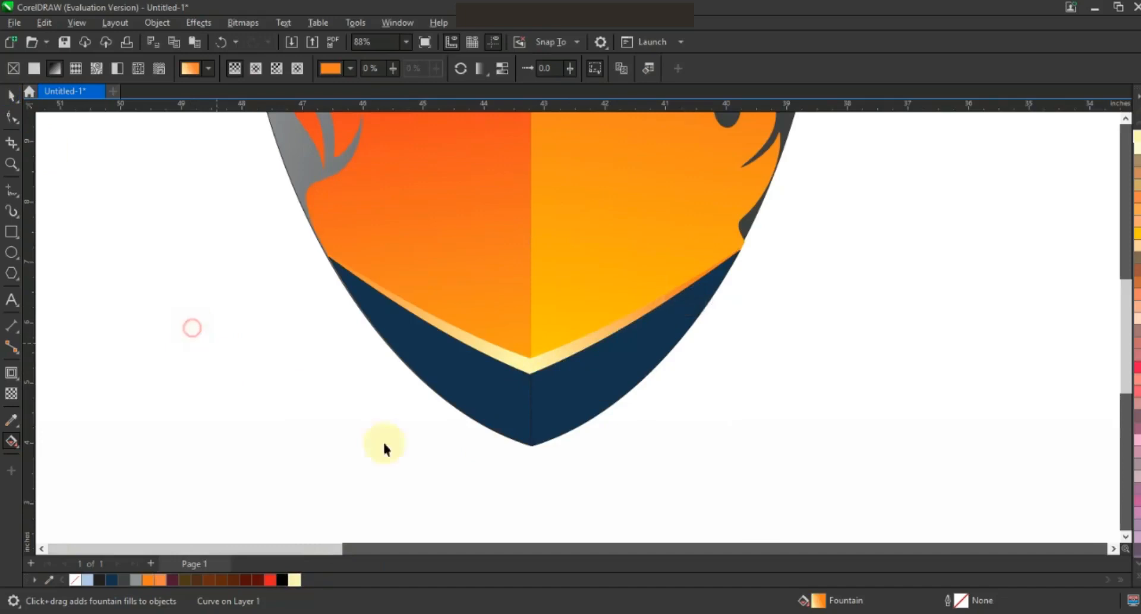
{"action": "left_click", "coordinate": [509, 433]}
{"action": "left_click", "coordinate": [270, 585]}
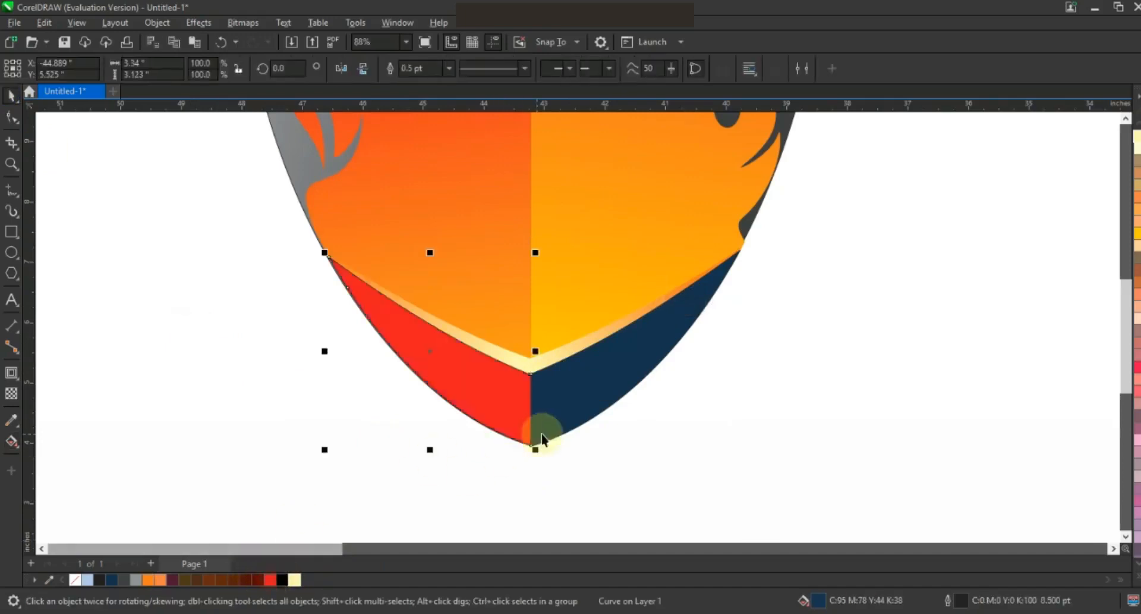
{"action": "key", "text": "g"}
{"action": "left_click_drag", "start_coordinate": [542, 413], "coordinate": [415, 360]}
{"action": "left_click_drag", "start_coordinate": [167, 579], "coordinate": [415, 360]}
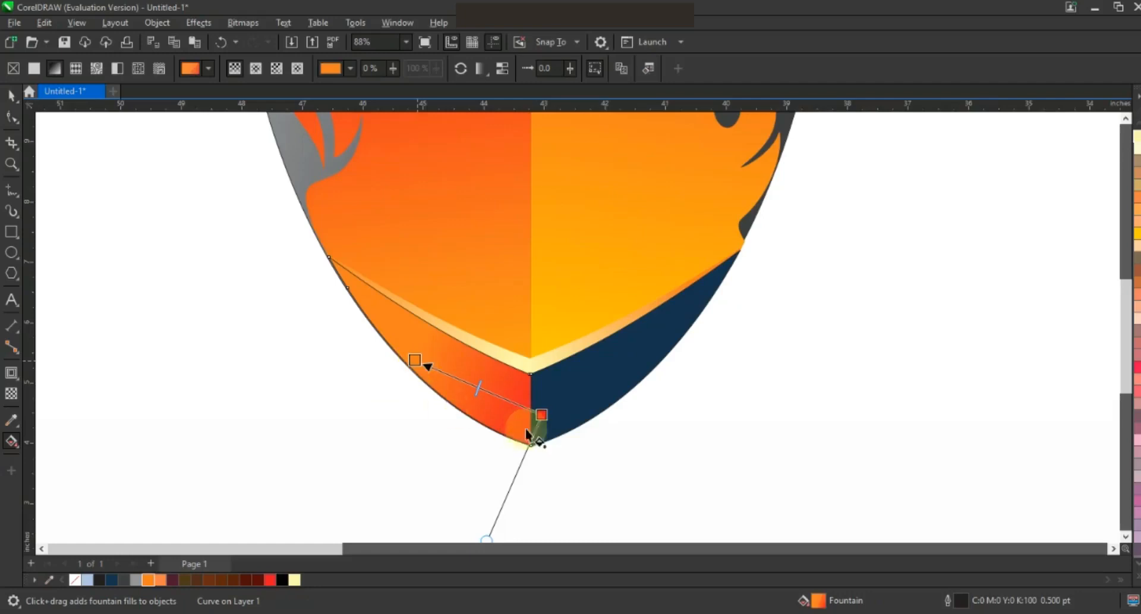
{"action": "left_click", "coordinate": [557, 421]}
Step: Turn the right navy panel into a red-to-orange fountain fill stretching toward the upper right
{"action": "left_click", "coordinate": [591, 387]}
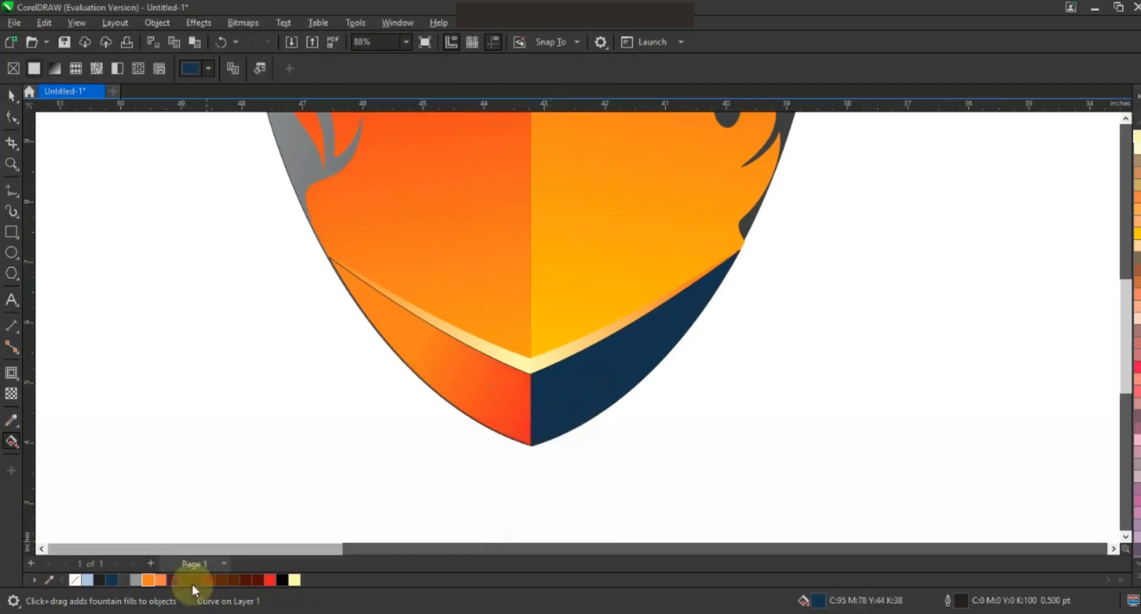
{"action": "left_click", "coordinate": [270, 579]}
{"action": "left_click_drag", "start_coordinate": [714, 304], "coordinate": [567, 421]}
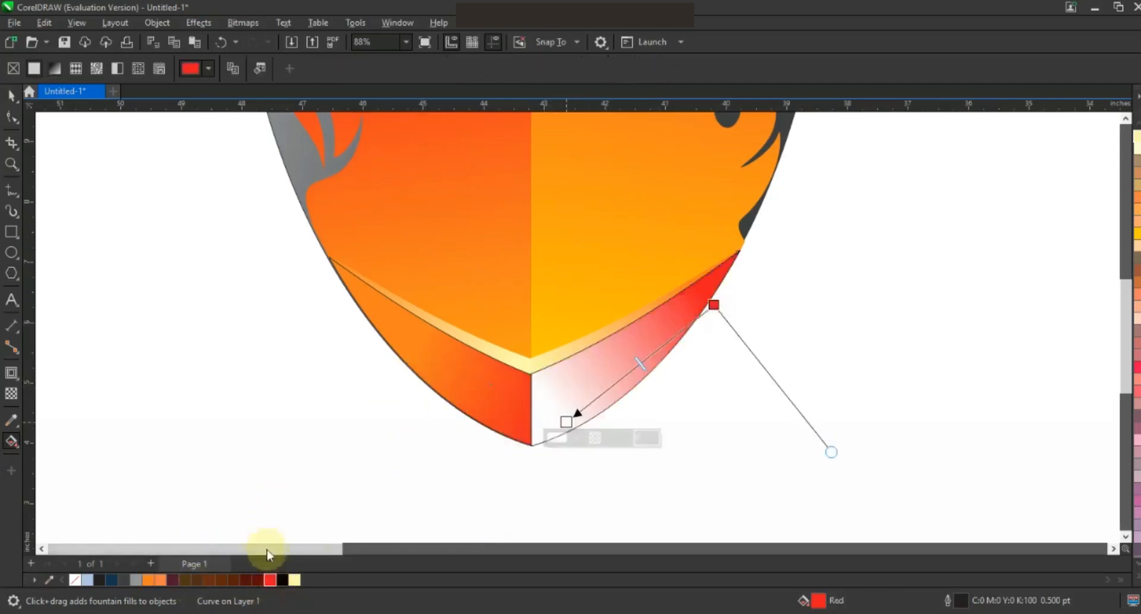
{"action": "left_click_drag", "start_coordinate": [566, 423], "coordinate": [491, 464]}
{"action": "left_click_drag", "start_coordinate": [714, 305], "coordinate": [774, 248]}
{"action": "left_click_drag", "start_coordinate": [775, 249], "coordinate": [805, 224]}
{"action": "left_click", "coordinate": [11, 95]}
Step: Zoom out to the whole drawing and remove the outlines from the shield pieces
{"action": "key", "text": "F3"}
{"action": "key", "text": "Escape"}
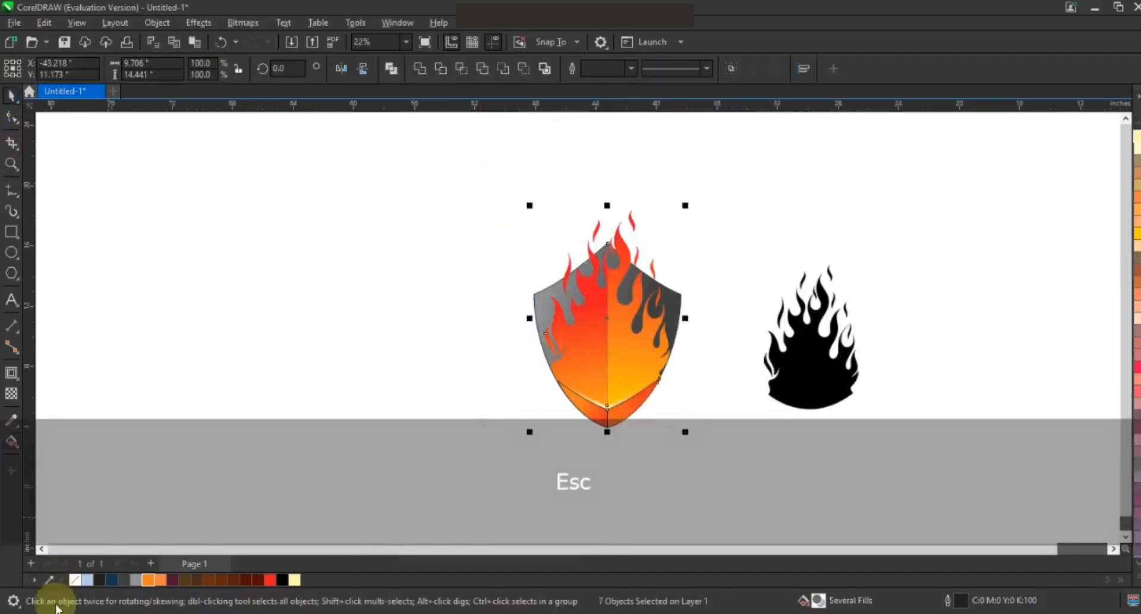
{"action": "right_click", "coordinate": [74, 581]}
{"action": "left_click", "coordinate": [226, 442]}
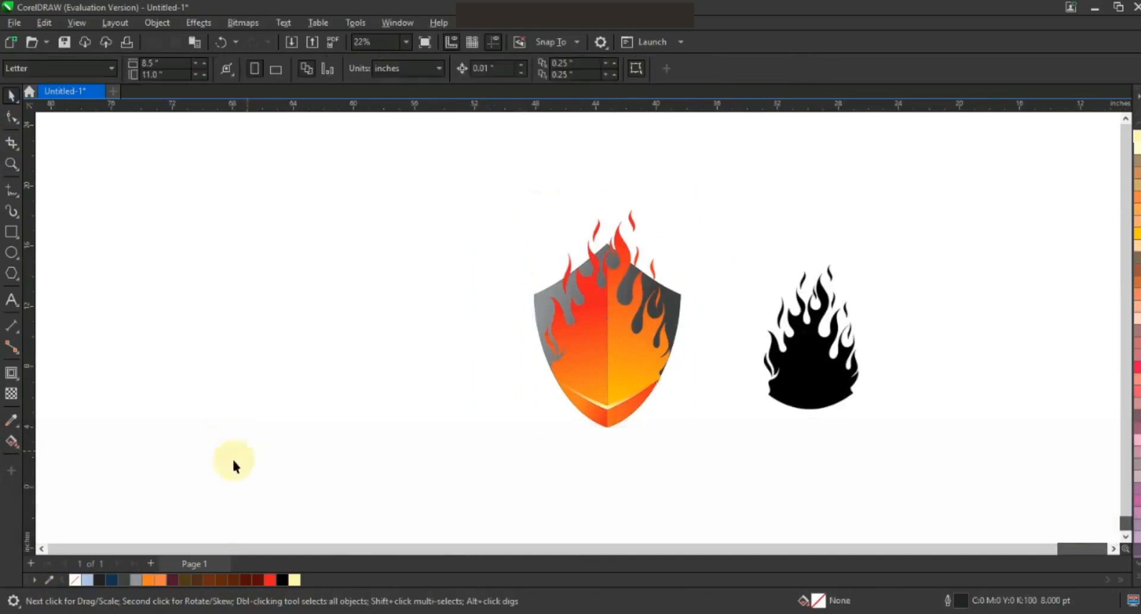
Step: Fill the shield's grey border with the K90 charcoal swatch
{"action": "left_click", "coordinate": [677, 327]}
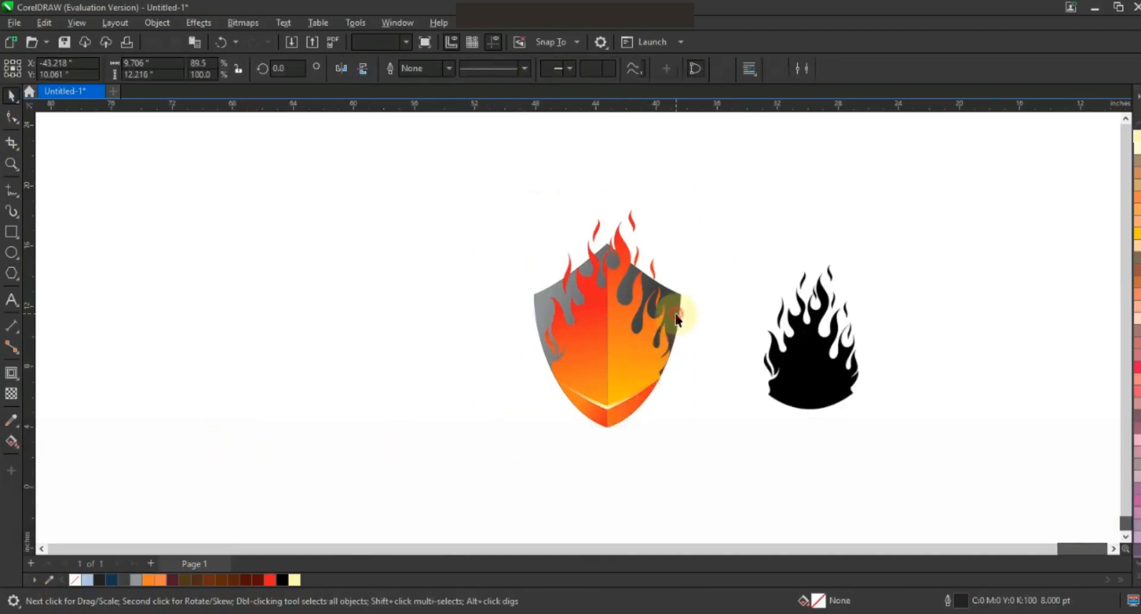
{"action": "left_click", "coordinate": [1127, 558]}
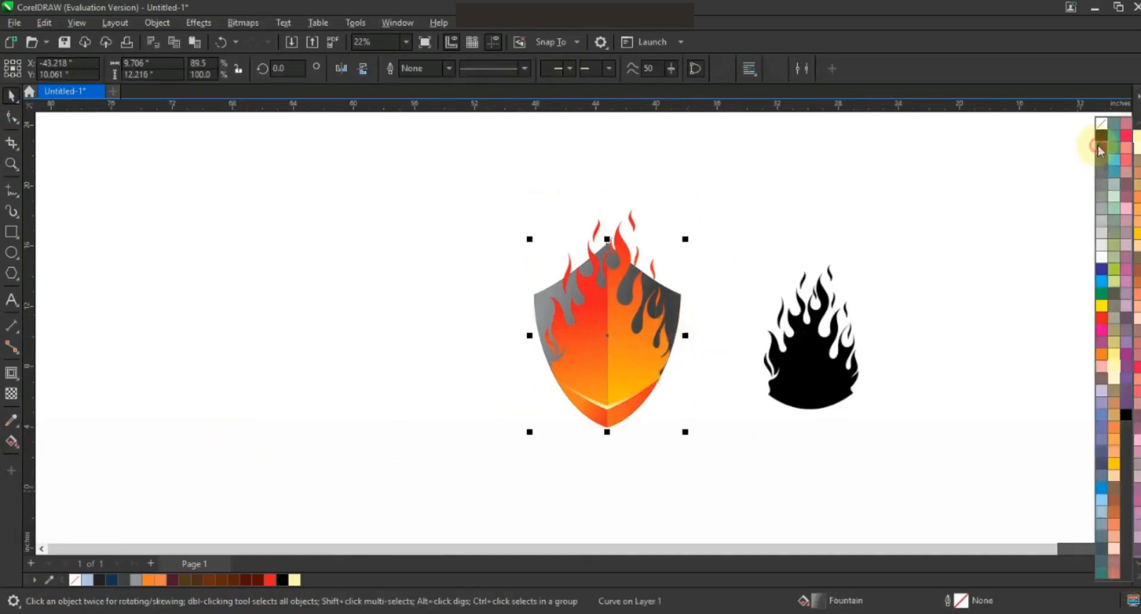
{"action": "left_click", "coordinate": [1099, 147]}
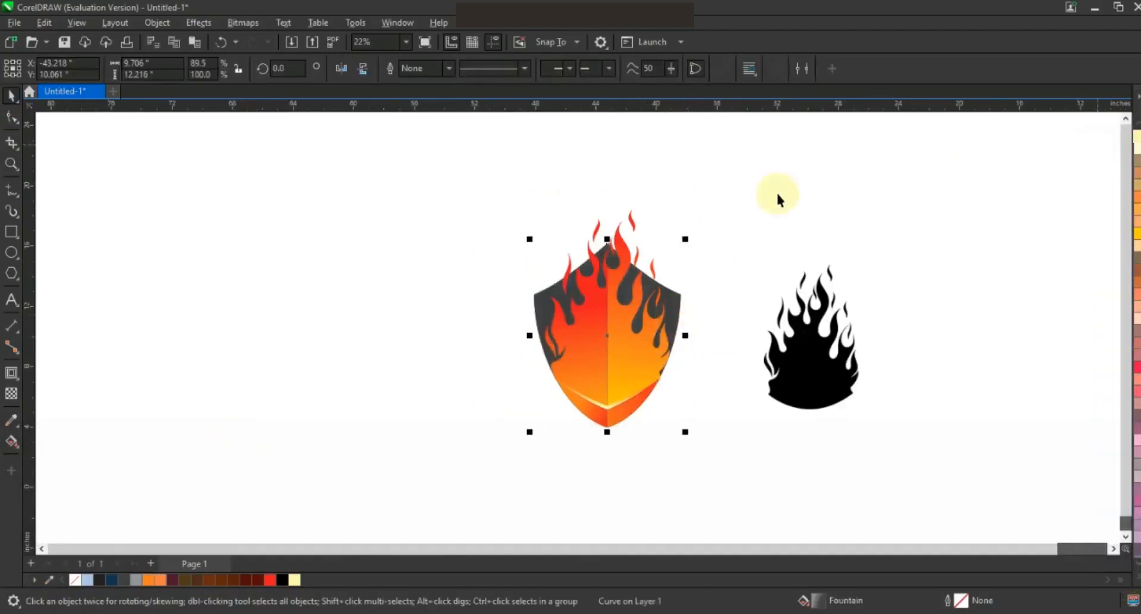
{"action": "left_click", "coordinate": [779, 237]}
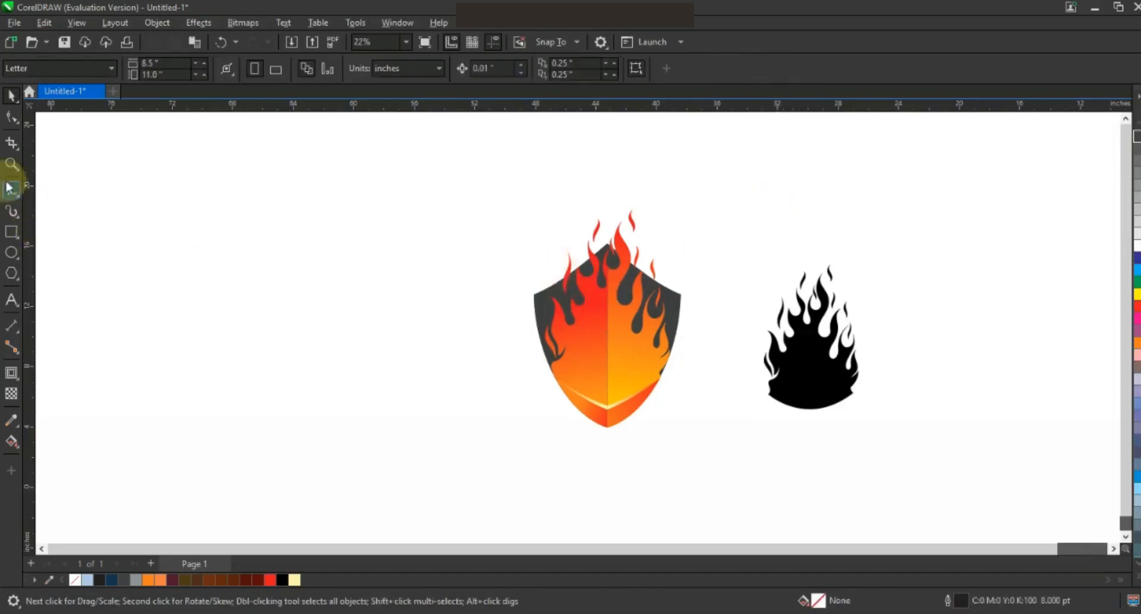
Step: Zoom in on the shield's flames and draw ellipses over three right-side flame tips
{"action": "left_click", "coordinate": [12, 164]}
{"action": "left_click_drag", "start_coordinate": [499, 214], "coordinate": [675, 410]}
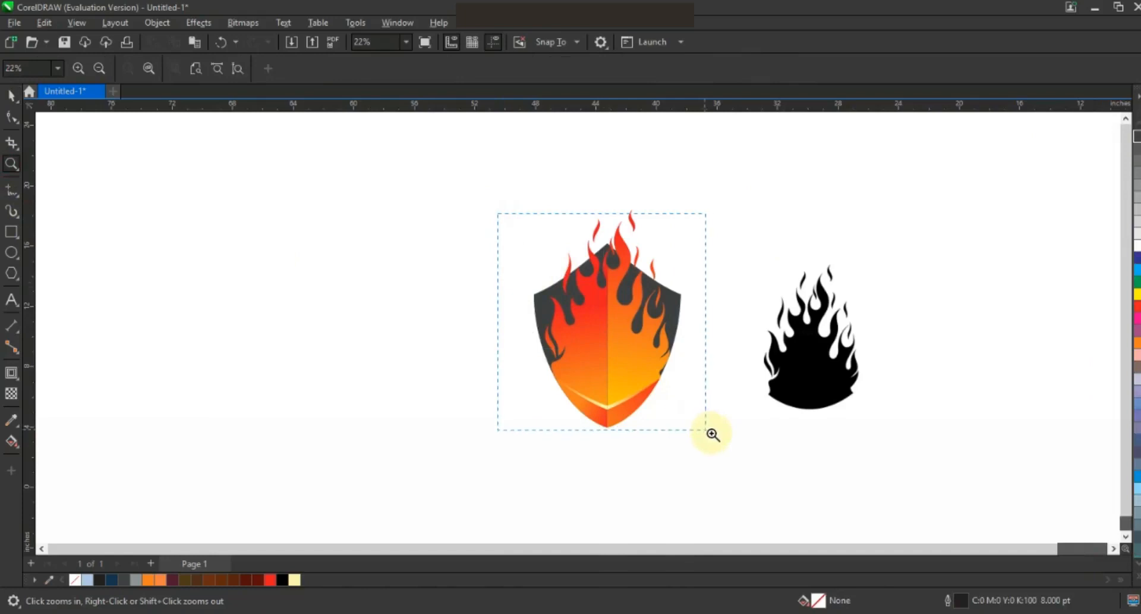
{"action": "left_click_drag", "start_coordinate": [721, 438], "coordinate": [719, 436]}
{"action": "left_click_drag", "start_coordinate": [411, 165], "coordinate": [771, 451]}
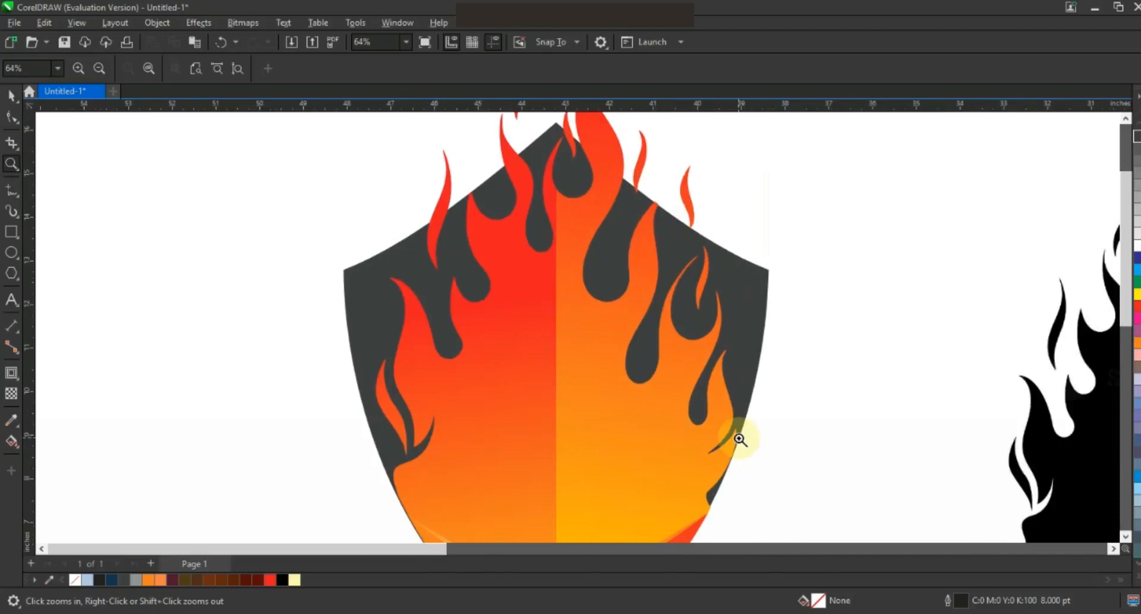
{"action": "left_click", "coordinate": [11, 253]}
{"action": "left_click_drag", "start_coordinate": [591, 189], "coordinate": [635, 276]}
{"action": "left_click_drag", "start_coordinate": [633, 316], "coordinate": [661, 356]}
{"action": "mouse_move", "coordinate": [686, 379]}
{"action": "left_mouse_down"}
{"action": "mouse_move", "coordinate": [706, 402]}
{"action": "mouse_move", "coordinate": [684, 371]}
{"action": "left_mouse_up"}
Step: Draw four more ellipses over the left, centre-top and upper-left flame tips
{"action": "key", "text": "space"}
{"action": "left_click", "coordinate": [11, 252]}
{"action": "left_click_drag", "start_coordinate": [422, 316], "coordinate": [453, 348]}
{"action": "key", "text": "space"}
{"action": "left_click_drag", "start_coordinate": [479, 249], "coordinate": [454, 301]}
{"action": "left_click_drag", "start_coordinate": [522, 199], "coordinate": [552, 237]}
{"action": "left_click_drag", "start_coordinate": [463, 147], "coordinate": [510, 208]}
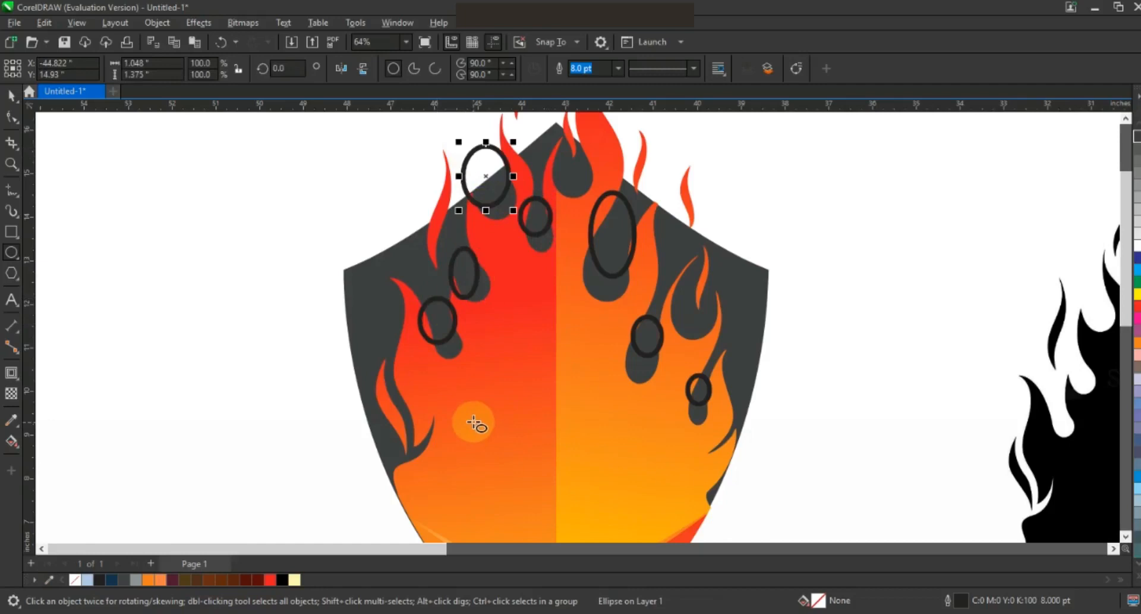
Step: Smart Fill the seven regions under the ellipses to create flame-tip drops
{"action": "left_click", "coordinate": [161, 303]}
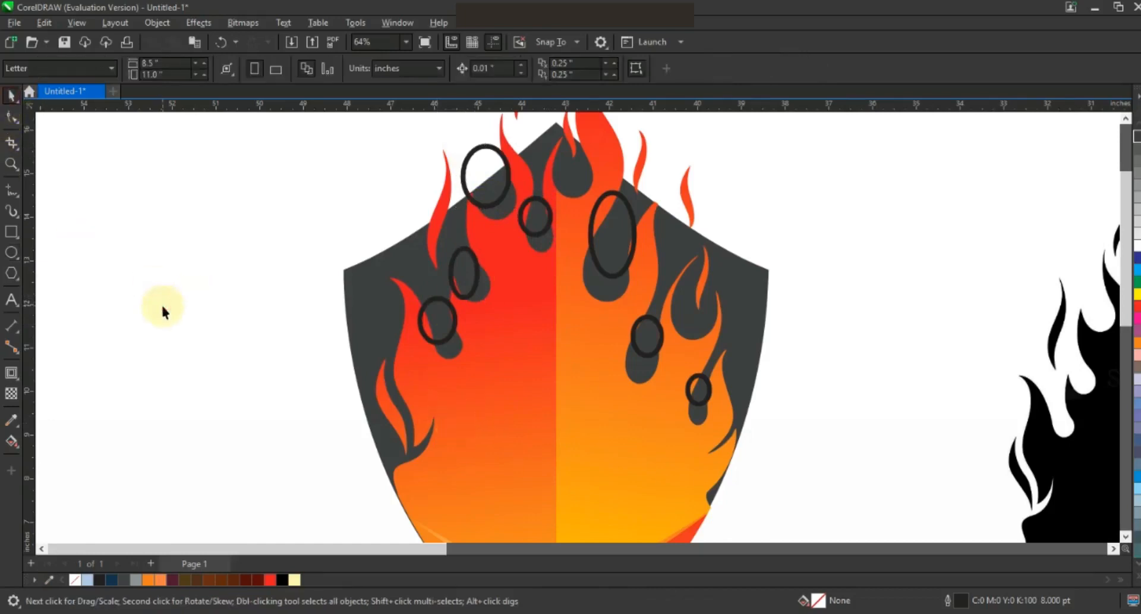
{"action": "left_click", "coordinate": [16, 445]}
{"action": "left_click", "coordinate": [55, 457]}
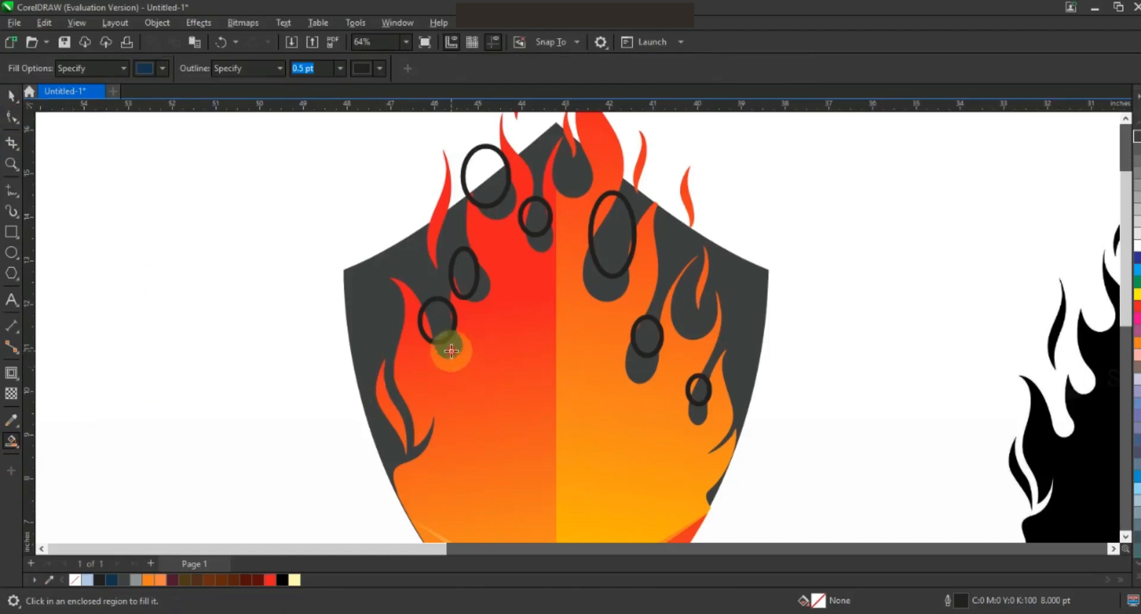
{"action": "left_click", "coordinate": [452, 351]}
{"action": "left_click", "coordinate": [482, 289]}
{"action": "left_click", "coordinate": [541, 237]}
{"action": "left_click", "coordinate": [603, 289]}
{"action": "left_click", "coordinate": [640, 363]}
{"action": "left_click", "coordinate": [698, 410]}
{"action": "left_click", "coordinate": [501, 210]}
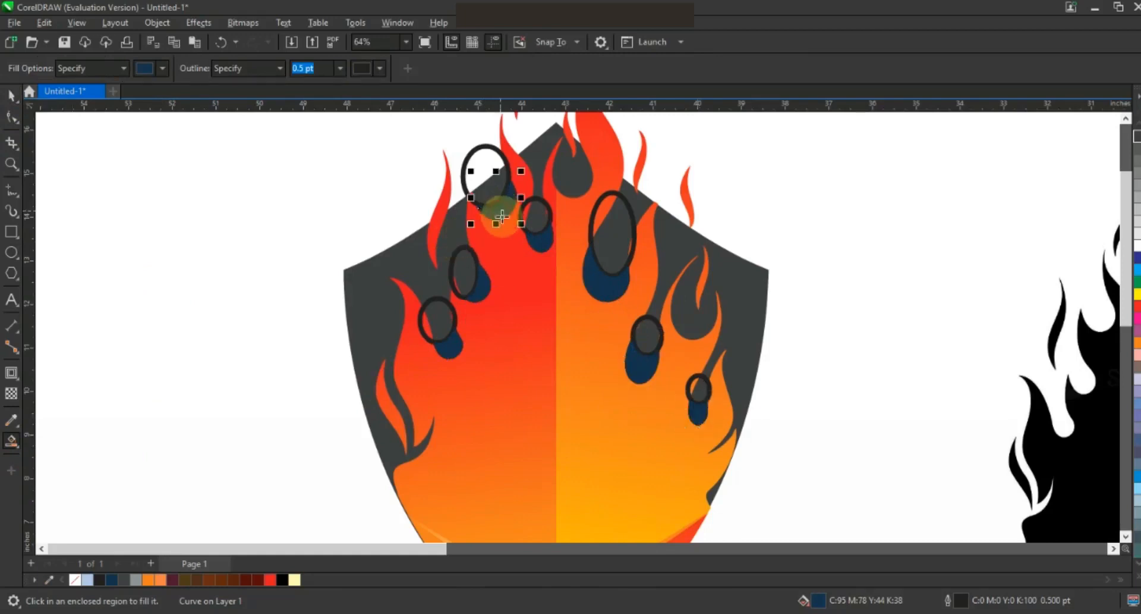
Step: Delete the helper ellipse outlines around the flame tips
{"action": "key", "text": "space"}
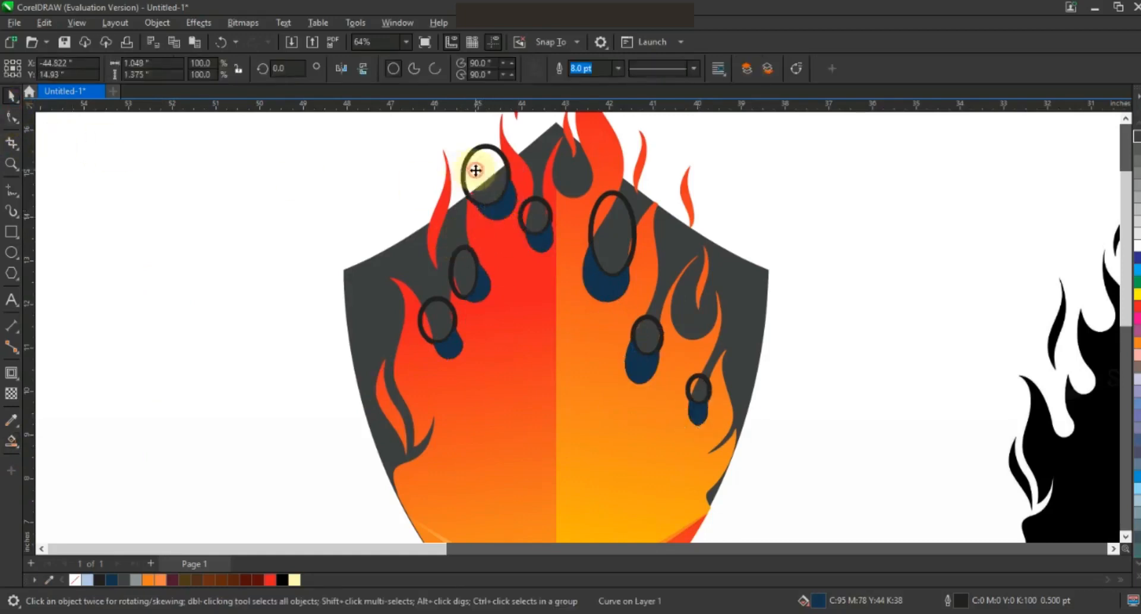
{"action": "left_click", "coordinate": [470, 170]}
{"action": "key", "text": "Delete"}
{"action": "key", "text": "Delete"}
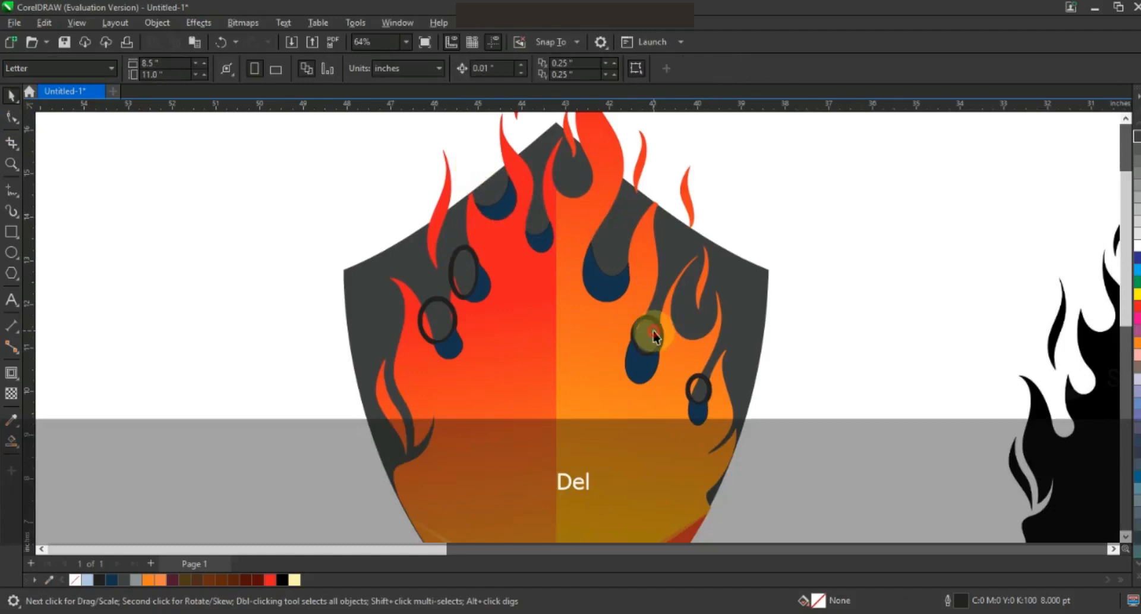
{"action": "left_click", "coordinate": [650, 334]}
{"action": "key", "text": "Delete"}
{"action": "left_click", "coordinate": [702, 390]}
{"action": "key", "text": "Delete"}
{"action": "left_click", "coordinate": [467, 274]}
{"action": "key", "text": "Delete"}
{"action": "left_click", "coordinate": [447, 327]}
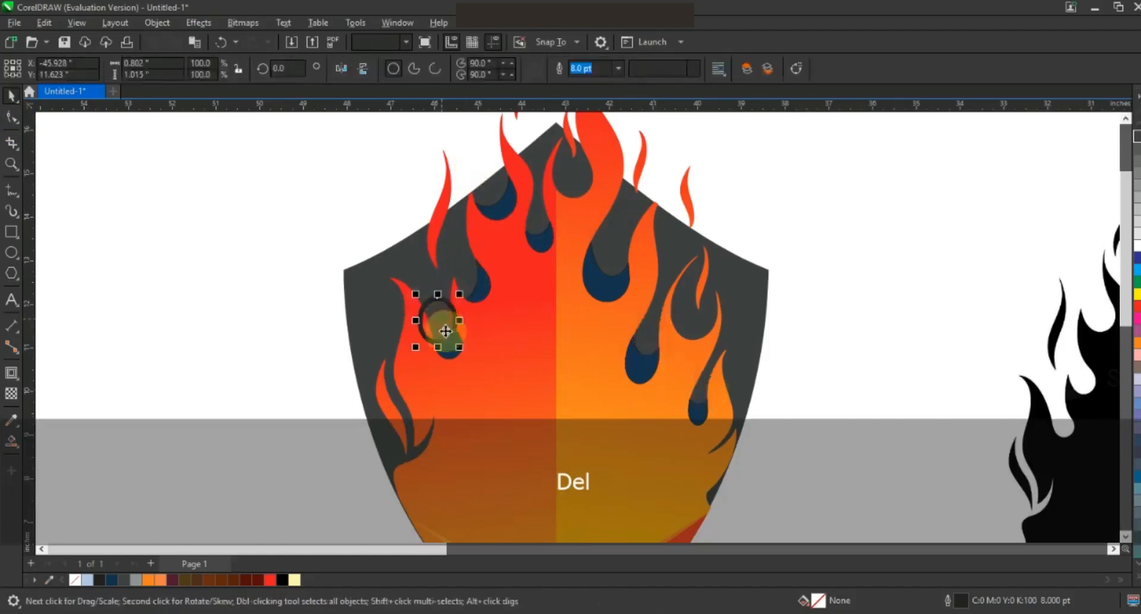
{"action": "key", "text": "Delete"}
Step: Make the filled drops dark red with no outline, then zoom out to the whole emblem
{"action": "left_click", "coordinate": [447, 341]}
{"action": "left_click", "coordinate": [480, 289], "text": "shift"}
{"action": "left_click", "coordinate": [496, 207], "text": "shift"}
{"action": "left_click", "coordinate": [542, 243], "text": "shift"}
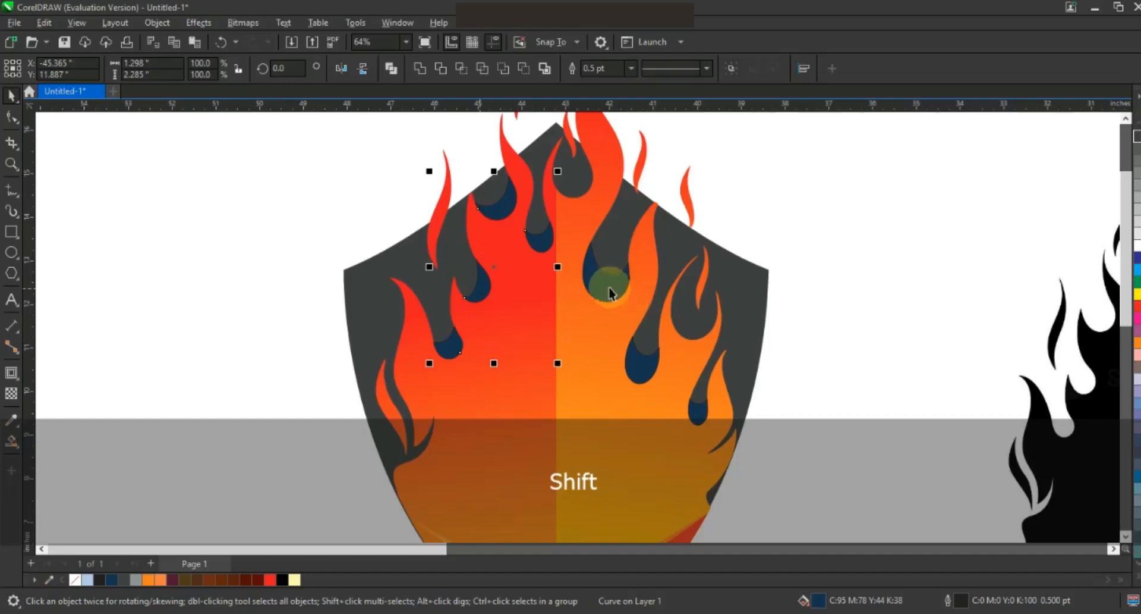
{"action": "left_click", "coordinate": [638, 364], "text": "shift"}
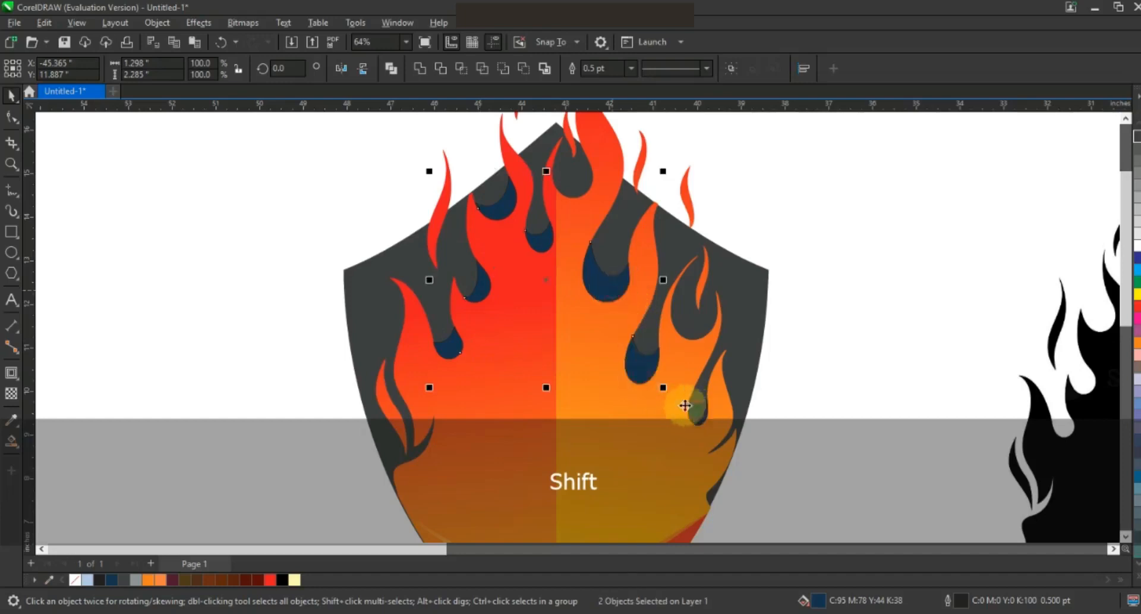
{"action": "left_click", "coordinate": [685, 405], "text": "shift"}
{"action": "left_click", "coordinate": [260, 580]}
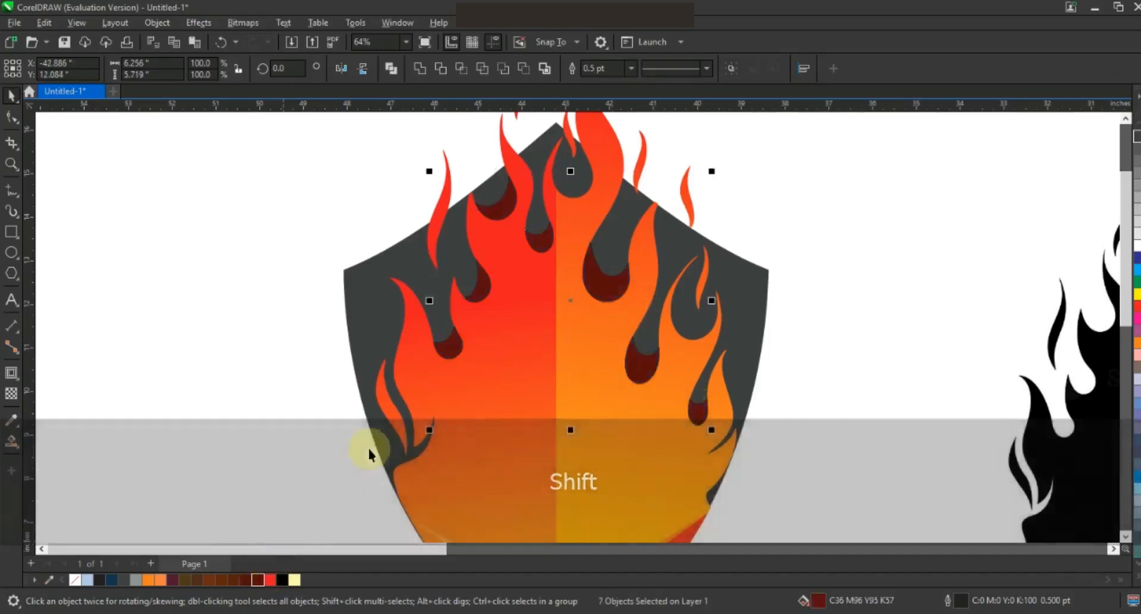
{"action": "right_click", "coordinate": [77, 581]}
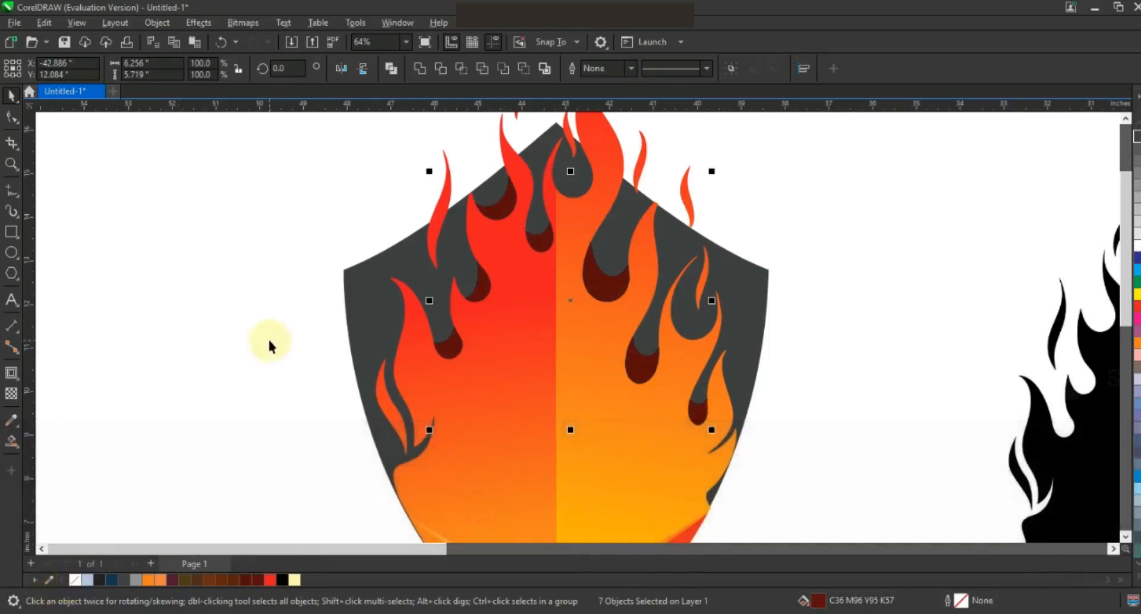
{"action": "left_click", "coordinate": [270, 345]}
{"action": "key", "text": "F3"}
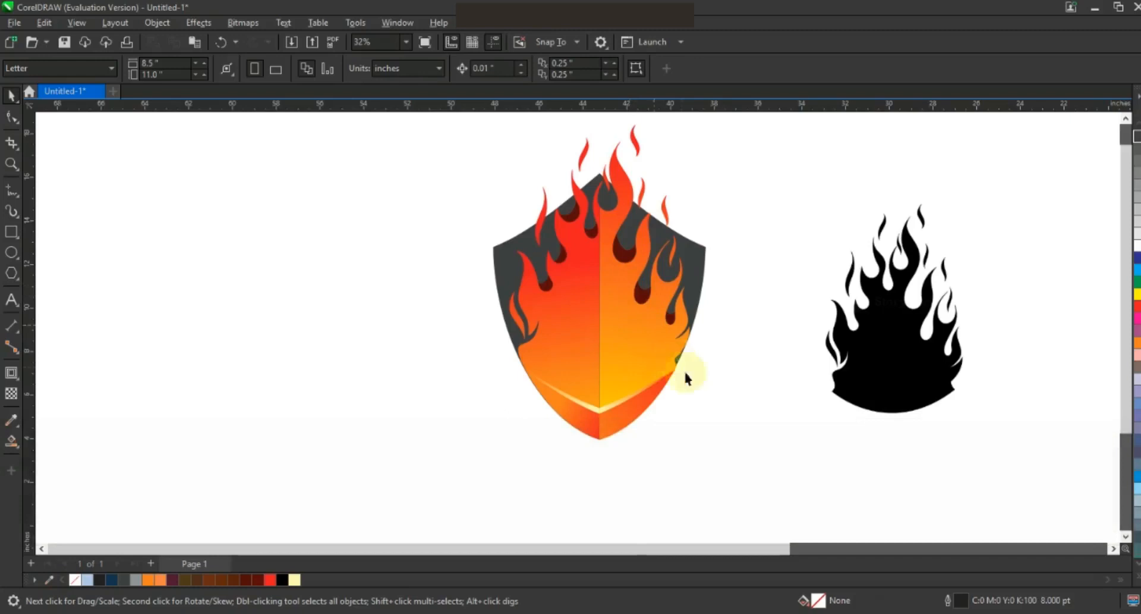
Step: Give one flame drop a dark-red to red gradient fill with Interactive Fill
{"action": "left_click_drag", "start_coordinate": [727, 433], "coordinate": [487, 166]}
{"action": "key", "text": "shift+F2"}
{"action": "key", "text": "Escape"}
{"action": "left_click", "coordinate": [630, 224]}
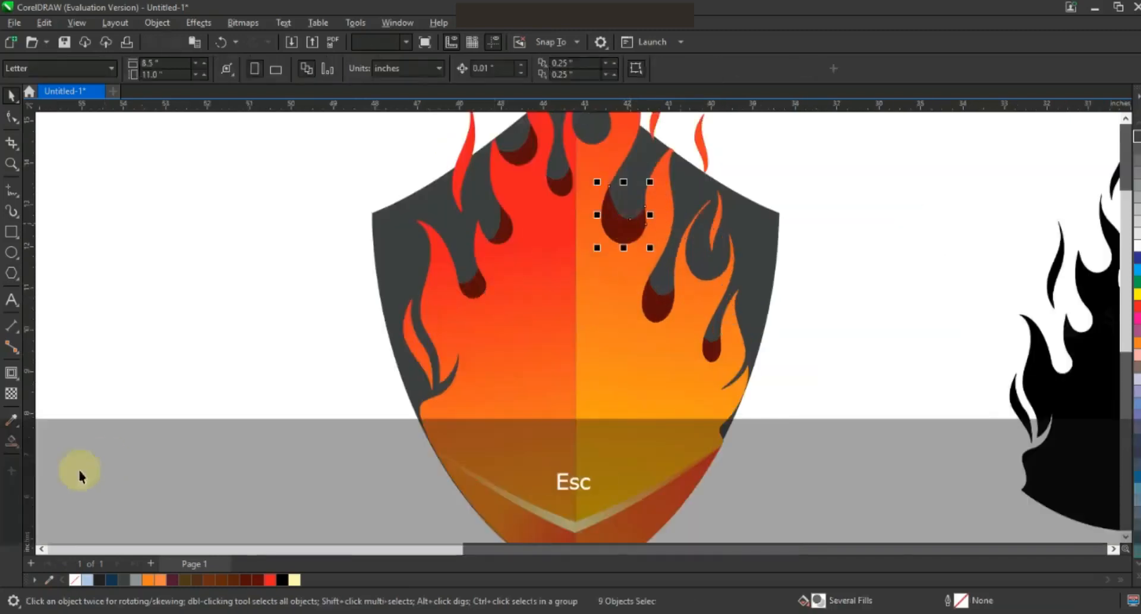
{"action": "left_click", "coordinate": [20, 447]}
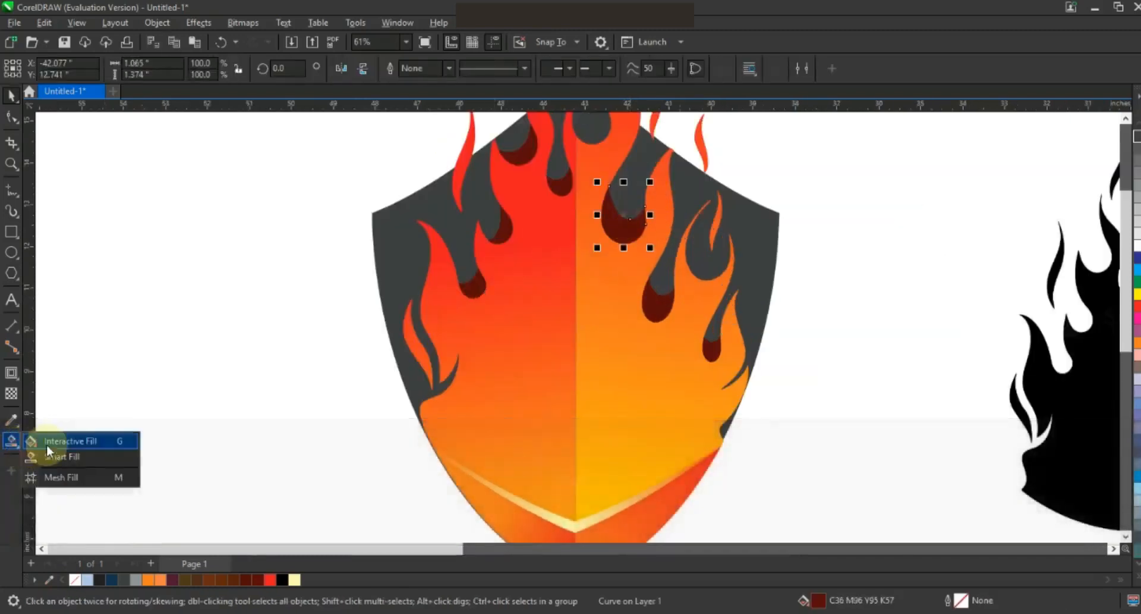
{"action": "left_click", "coordinate": [66, 438]}
{"action": "left_click_drag", "start_coordinate": [609, 209], "coordinate": [652, 246]}
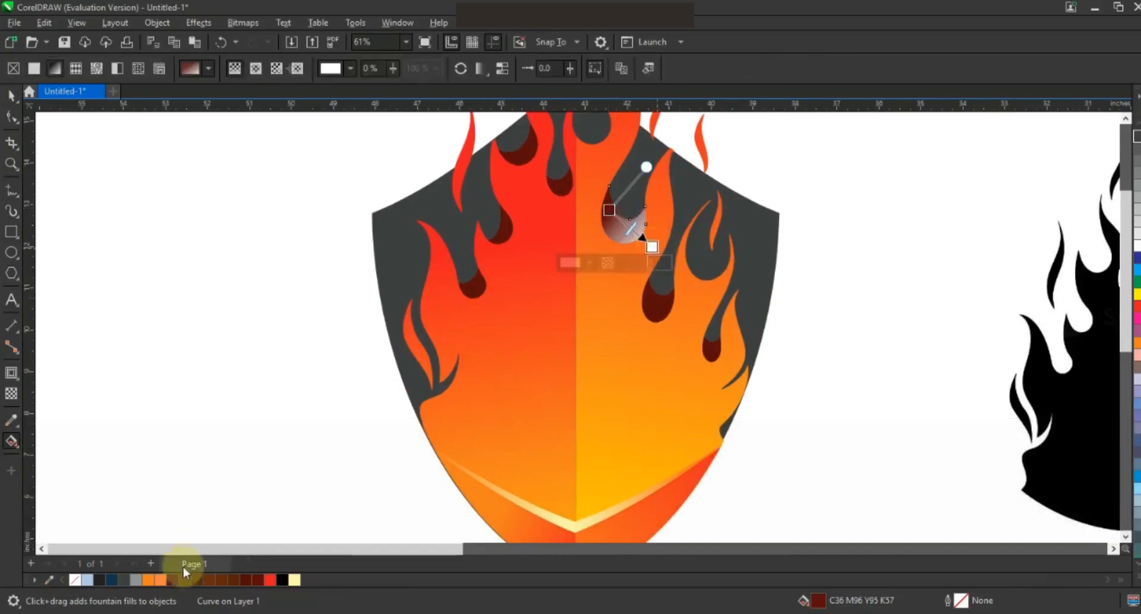
{"action": "left_click_drag", "start_coordinate": [270, 581], "coordinate": [652, 246]}
Step: Copy that gradient fill onto the other five flame drops using Copy Properties From
{"action": "left_click", "coordinate": [10, 101]}
{"action": "left_click", "coordinate": [556, 178]}
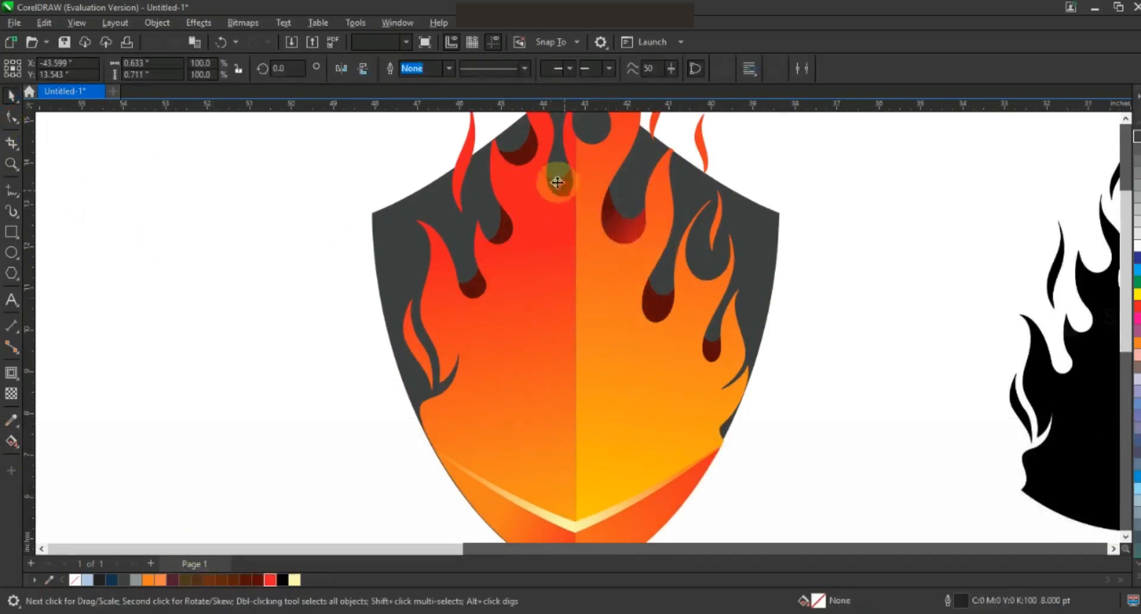
{"action": "left_click", "coordinate": [522, 146], "text": "shift"}
{"action": "left_click", "coordinate": [504, 232], "text": "shift"}
{"action": "left_click", "coordinate": [472, 285], "text": "shift"}
{"action": "left_click", "coordinate": [654, 292], "text": "shift"}
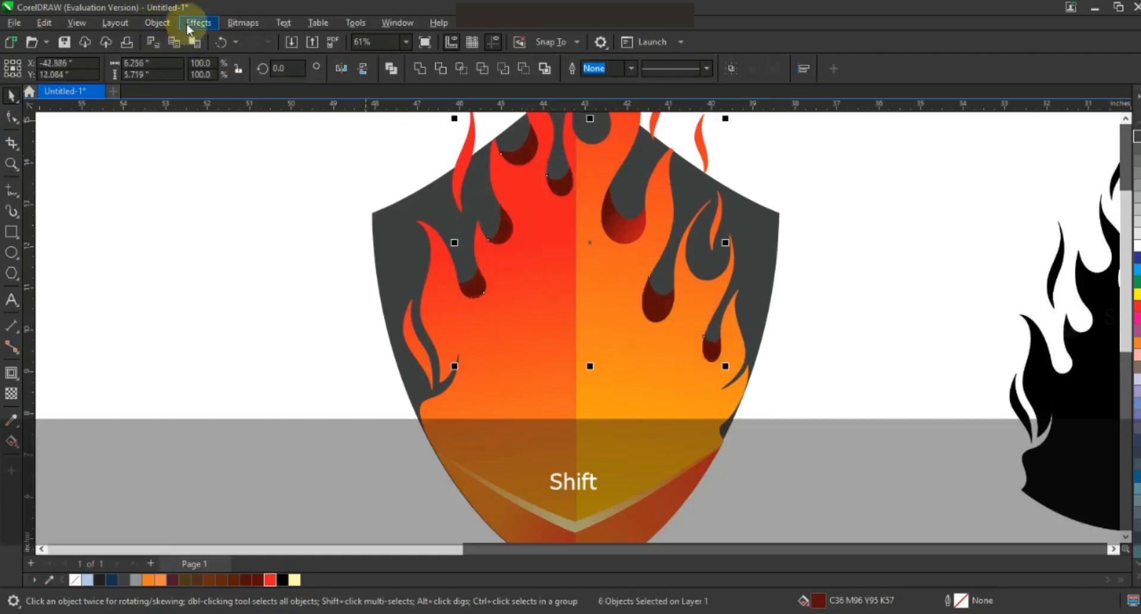
{"action": "left_click", "coordinate": [170, 23]}
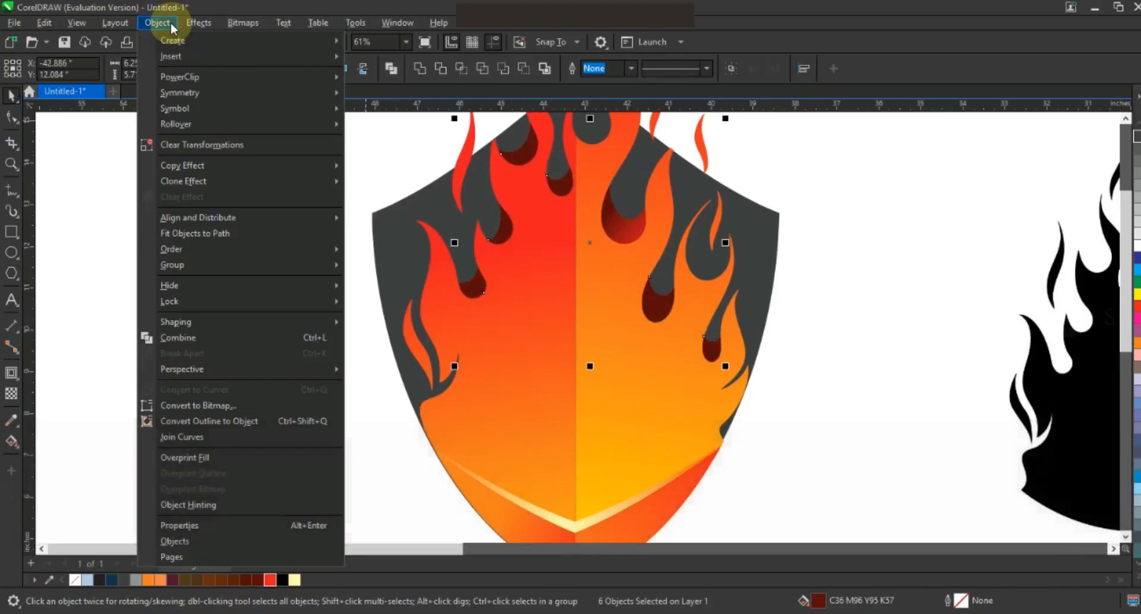
{"action": "left_click", "coordinate": [57, 125]}
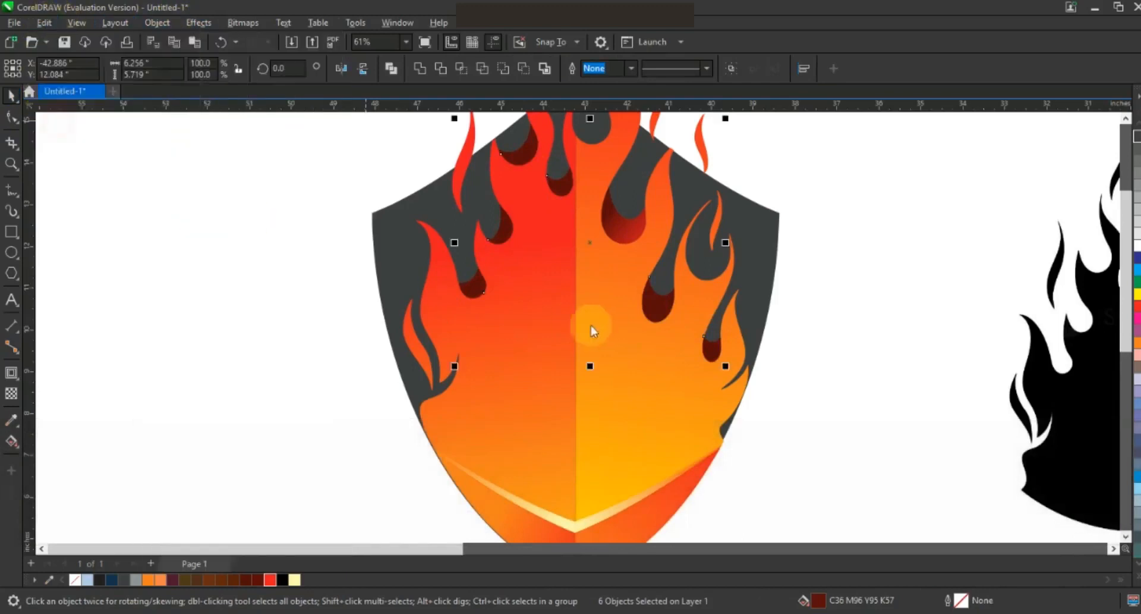
{"action": "left_click", "coordinate": [591, 333]}
{"action": "left_click", "coordinate": [631, 226]}
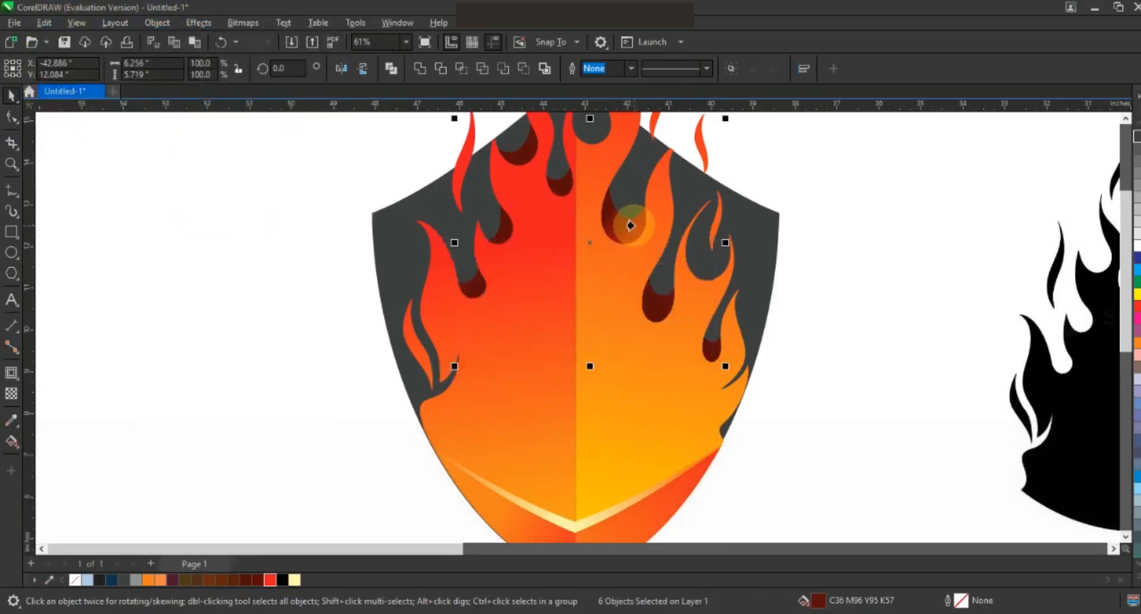
{"action": "left_click", "coordinate": [787, 369]}
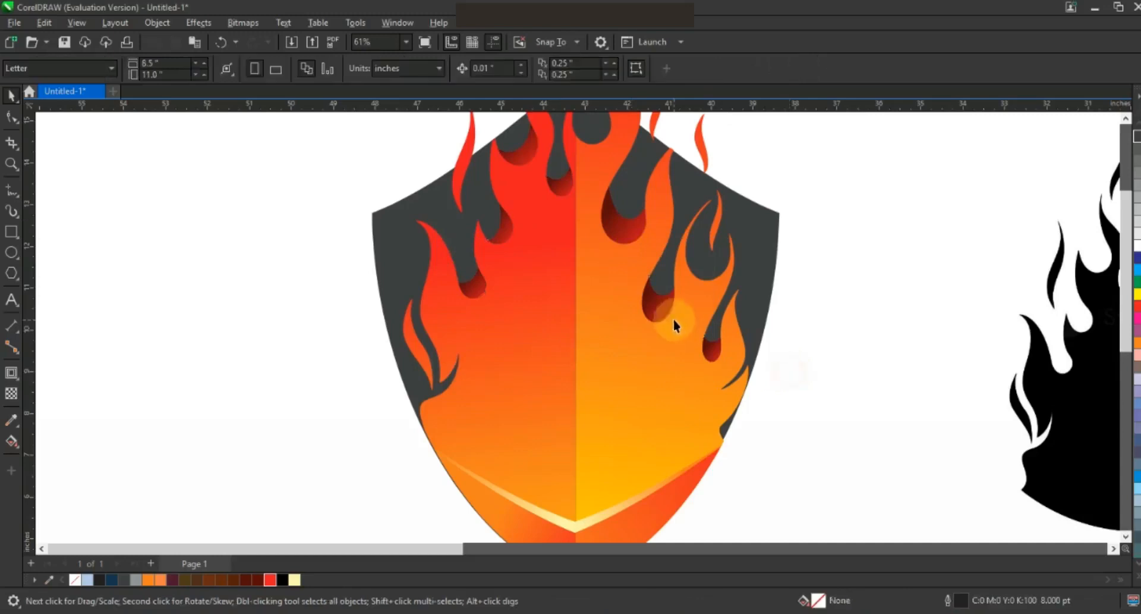
{"action": "key", "text": "F3"}
{"action": "left_click_drag", "start_coordinate": [731, 479], "coordinate": [471, 126]}
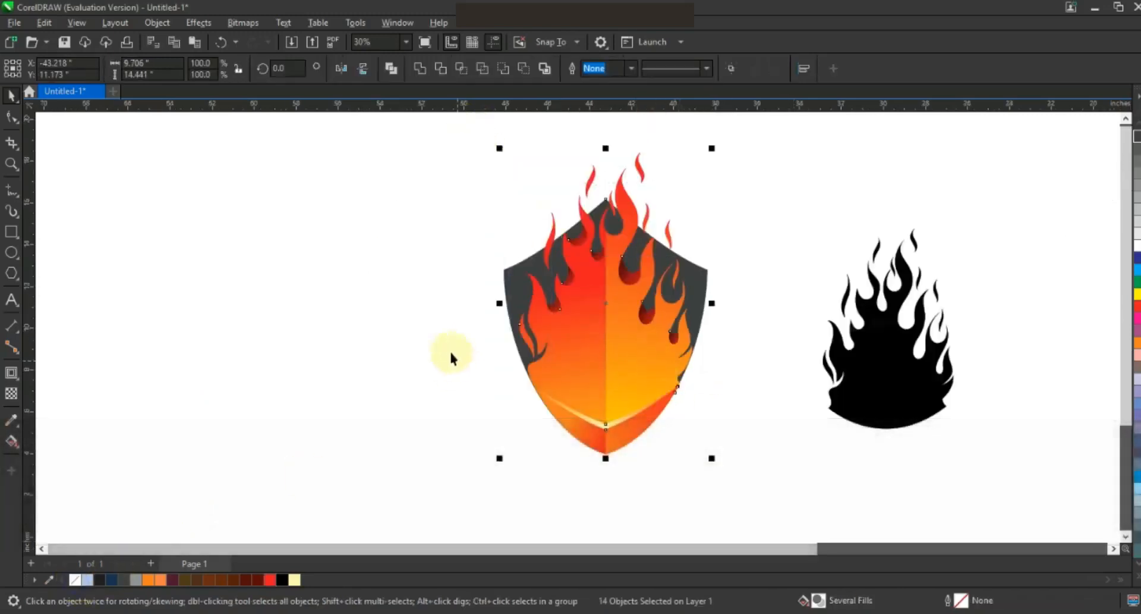
Step: Type the capitalised FIRE SHIELD title and tagline text left of the shield
{"action": "left_click", "coordinate": [435, 341]}
{"action": "key", "text": "F3"}
{"action": "left_click", "coordinate": [714, 391]}
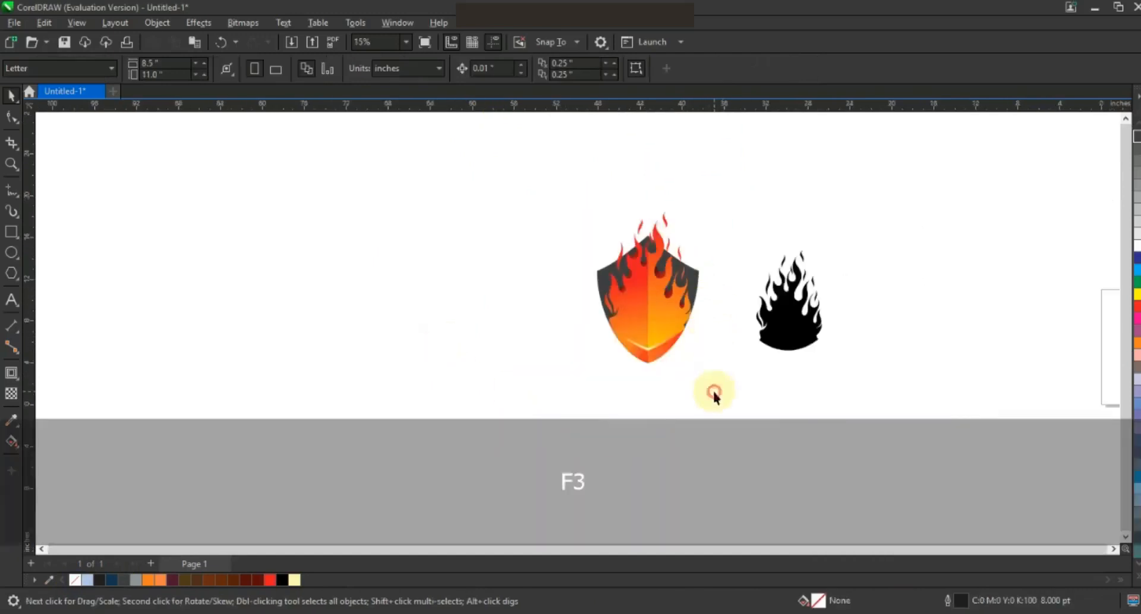
{"action": "left_click", "coordinate": [12, 164]}
{"action": "left_click_drag", "start_coordinate": [333, 129], "coordinate": [964, 482]}
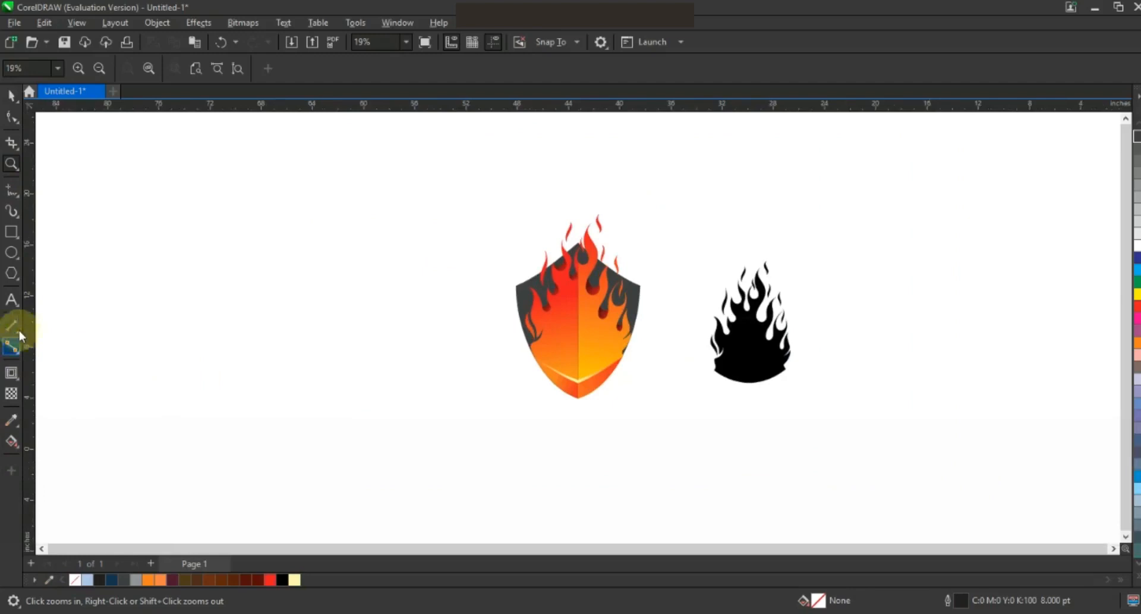
{"action": "left_click", "coordinate": [11, 301]}
{"action": "left_click", "coordinate": [210, 388]}
{"action": "key", "text": "Caps_Lock"}
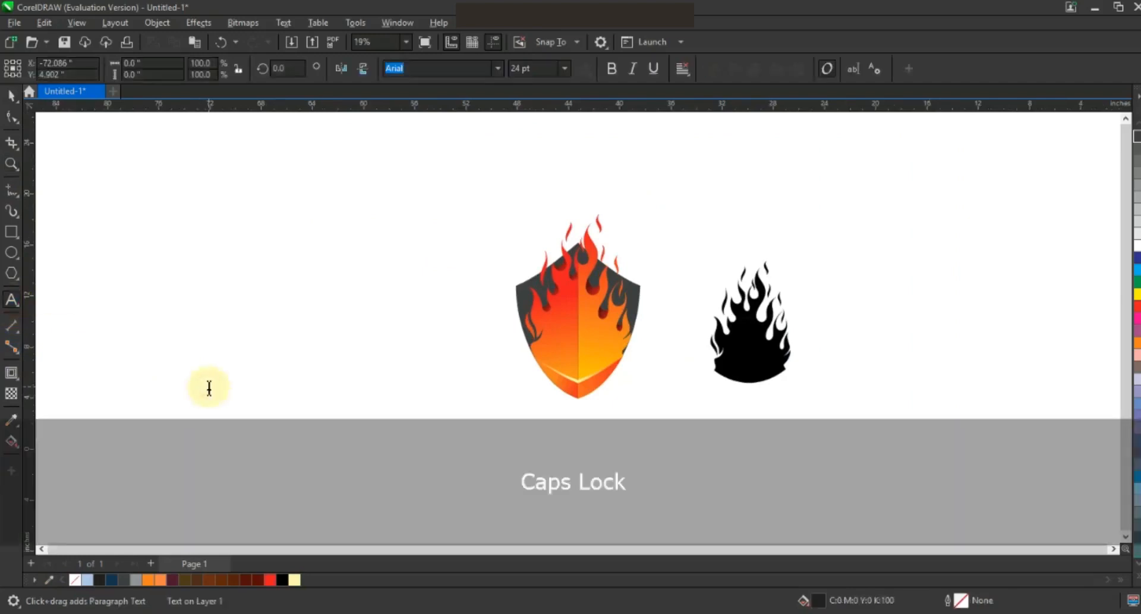
{"action": "type", "text": "FIRE"}
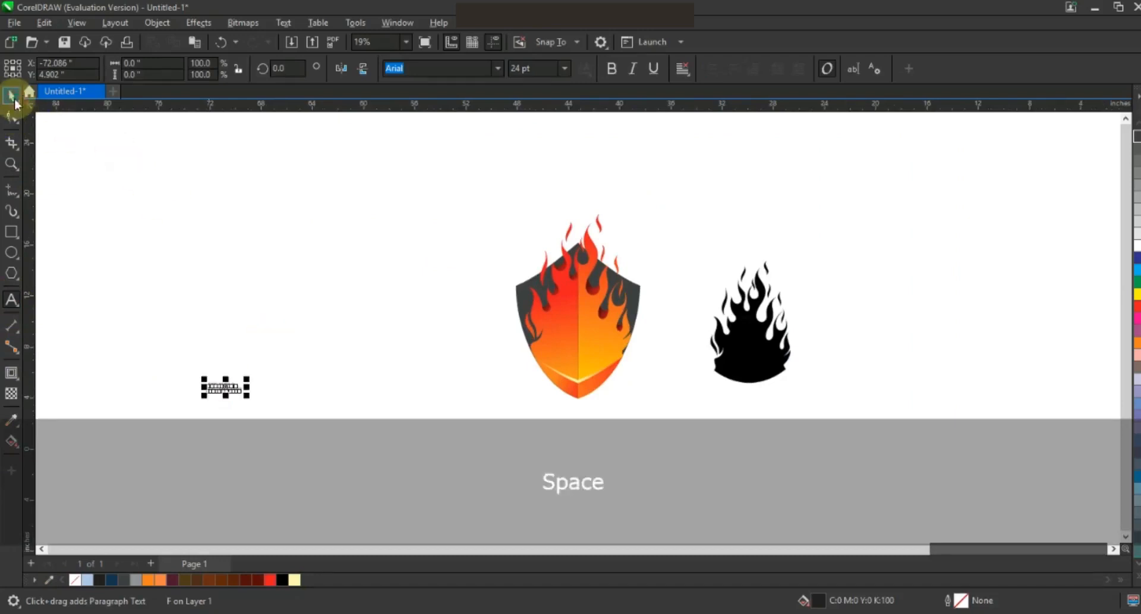
Step: Set the text to Uni Sans Heavy CAPS, break it apart, and enlarge the title
{"action": "left_click", "coordinate": [12, 97]}
{"action": "left_click", "coordinate": [497, 69]}
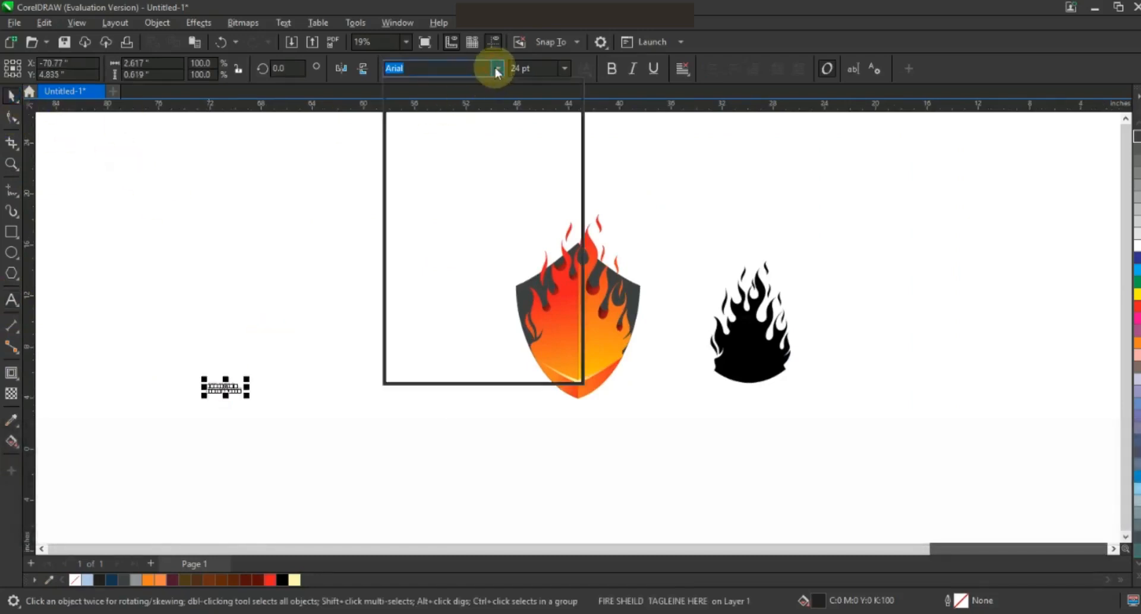
{"action": "left_click", "coordinate": [477, 113]}
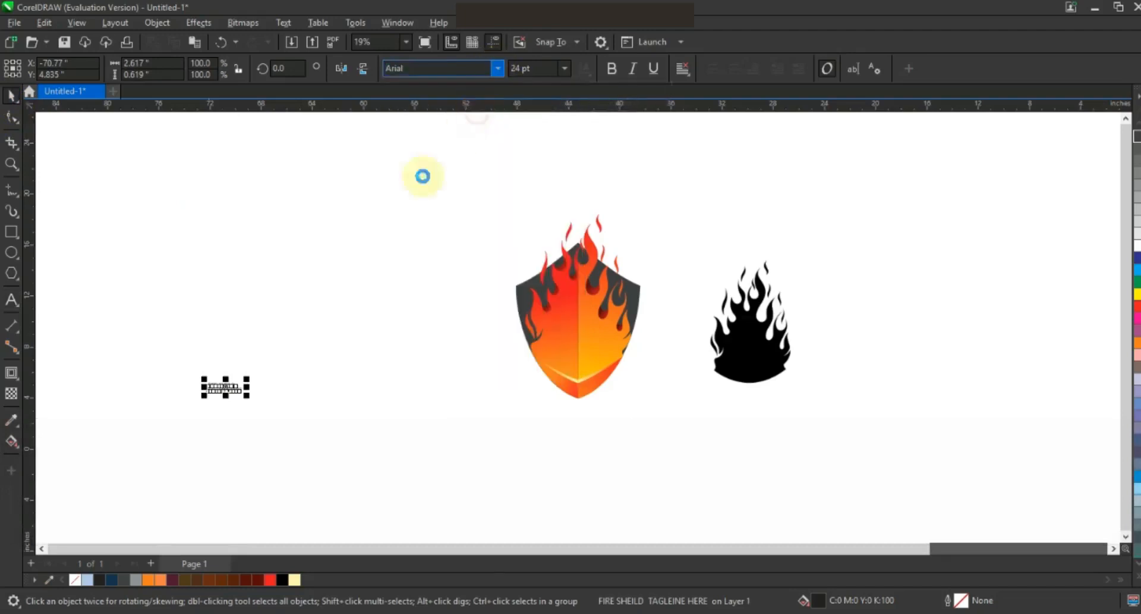
{"action": "key", "text": "ctrl+k"}
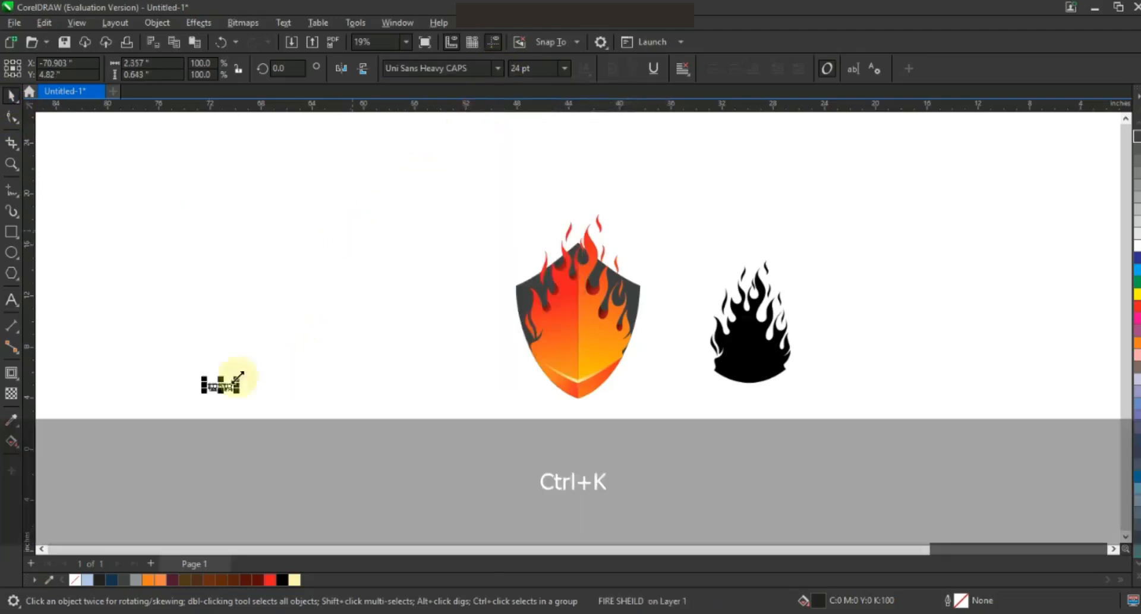
{"action": "left_click_drag", "start_coordinate": [237, 376], "coordinate": [357, 319]}
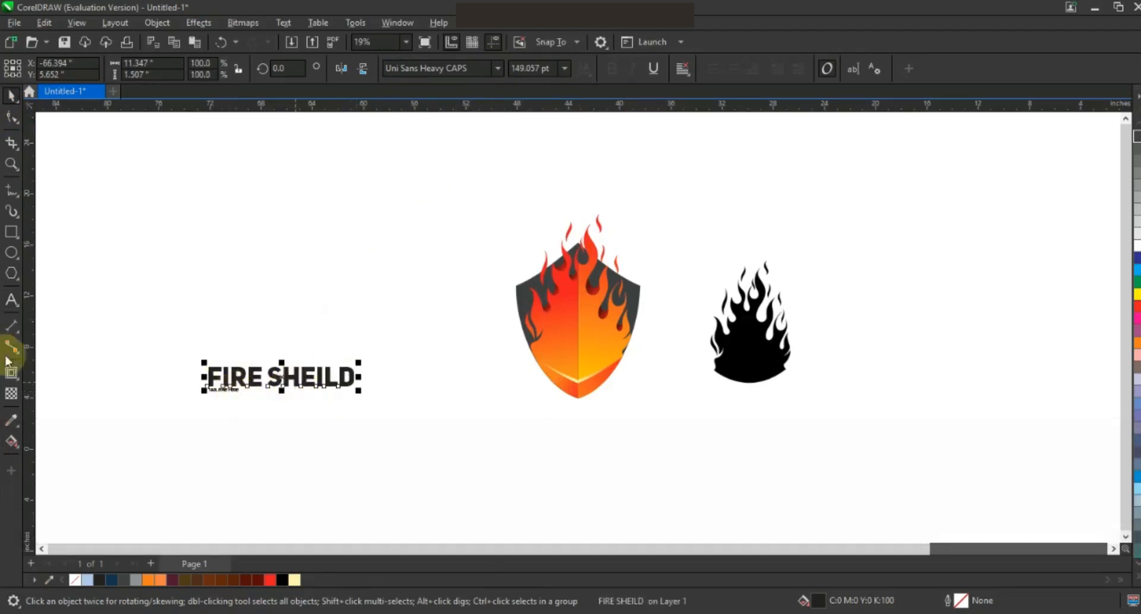
Step: Correct the misspelled 'SHEILD' to 'SHIELD' in the title
{"action": "left_click", "coordinate": [10, 309]}
{"action": "left_click_drag", "start_coordinate": [302, 375], "coordinate": [374, 374]}
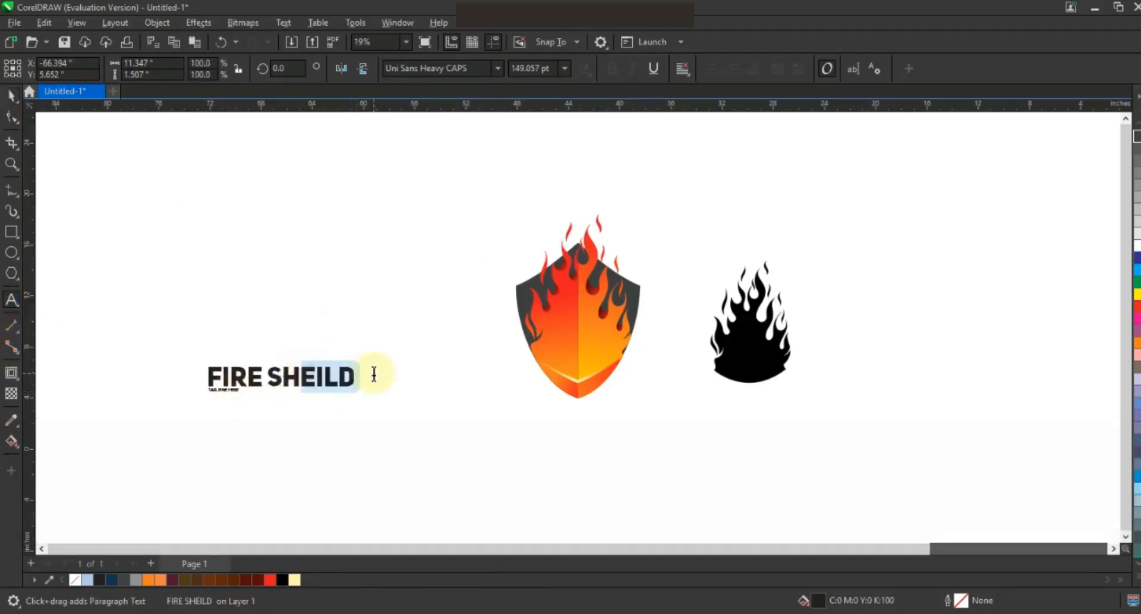
{"action": "type", "text": "IELD"}
{"action": "left_click", "coordinate": [10, 102]}
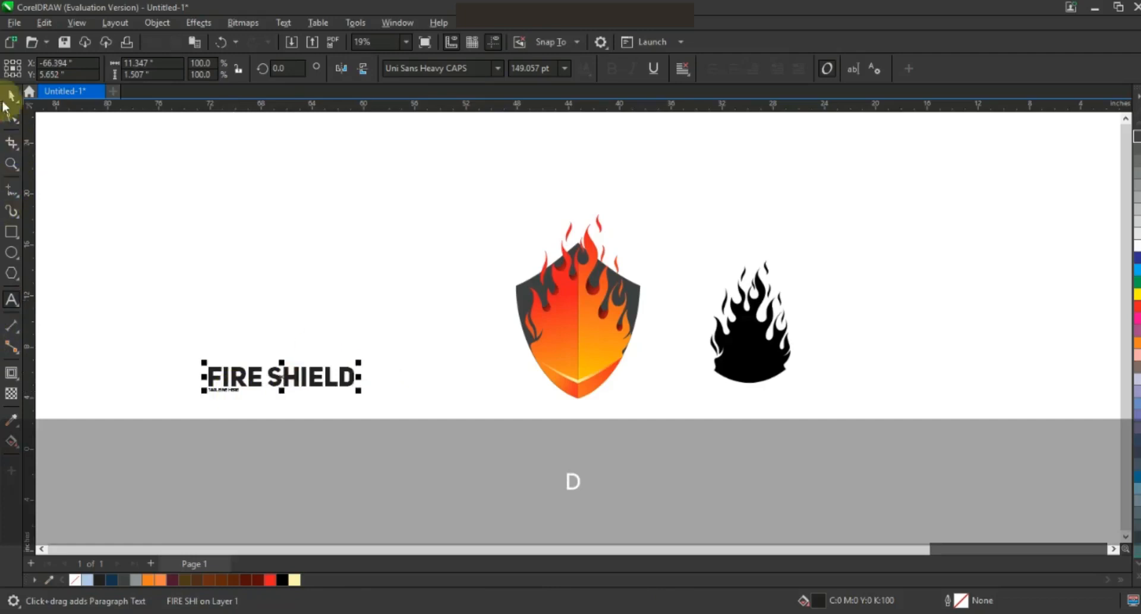
{"action": "left_click", "coordinate": [232, 390]}
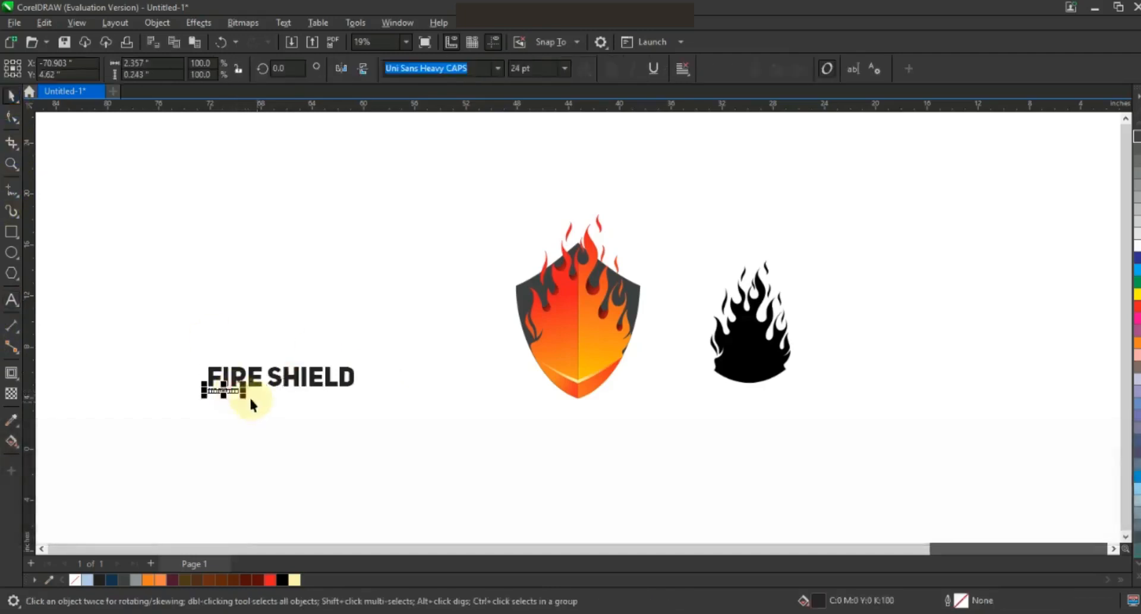
Step: Enlarge the tagline, widen its letter spacing, and centre it under FIRE SHIELD
{"action": "left_click_drag", "start_coordinate": [249, 400], "coordinate": [332, 412]}
{"action": "left_click", "coordinate": [12, 118]}
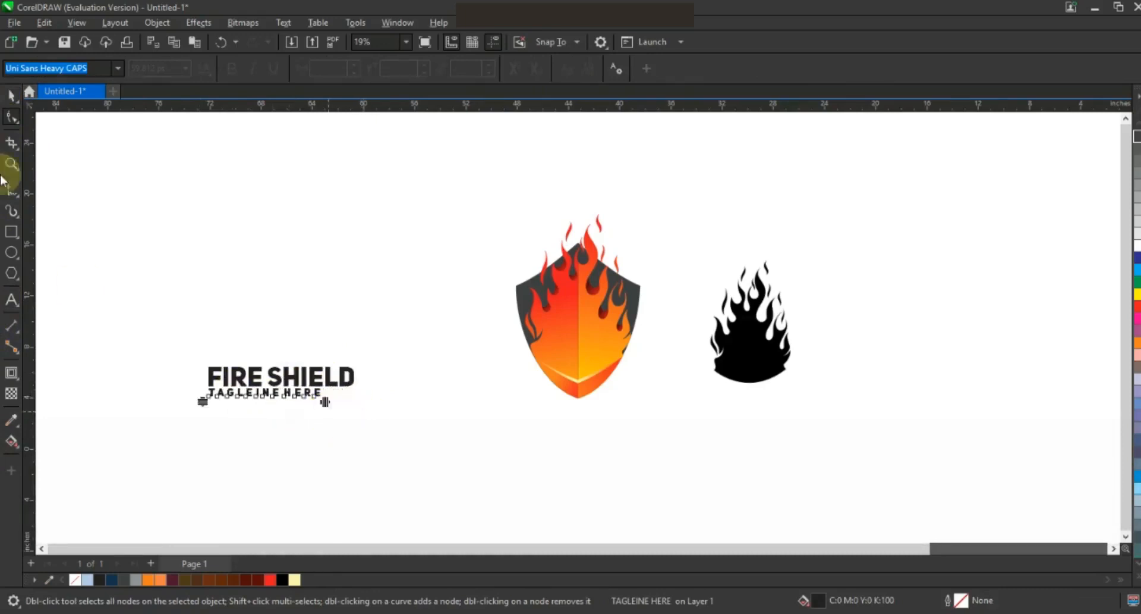
{"action": "key", "text": "space"}
{"action": "left_click", "coordinate": [293, 377], "text": "shift"}
{"action": "key", "text": "c"}
Step: Move the title and tagline below the shield, then preview the emblem full screen
{"action": "left_click_drag", "start_coordinate": [288, 378], "coordinate": [584, 415]}
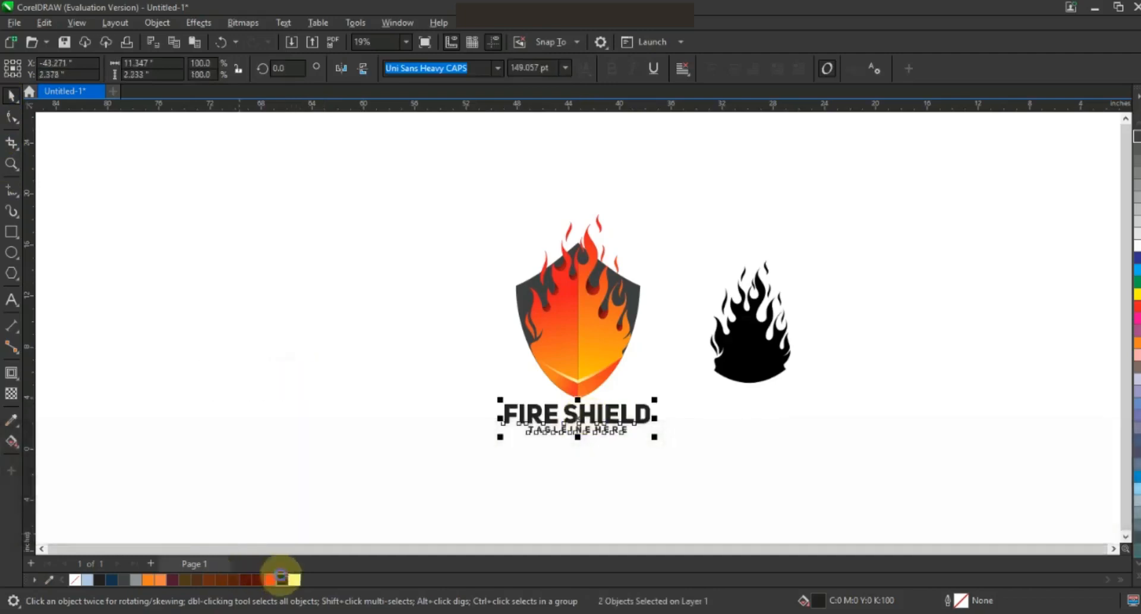
{"action": "left_click", "coordinate": [866, 463]}
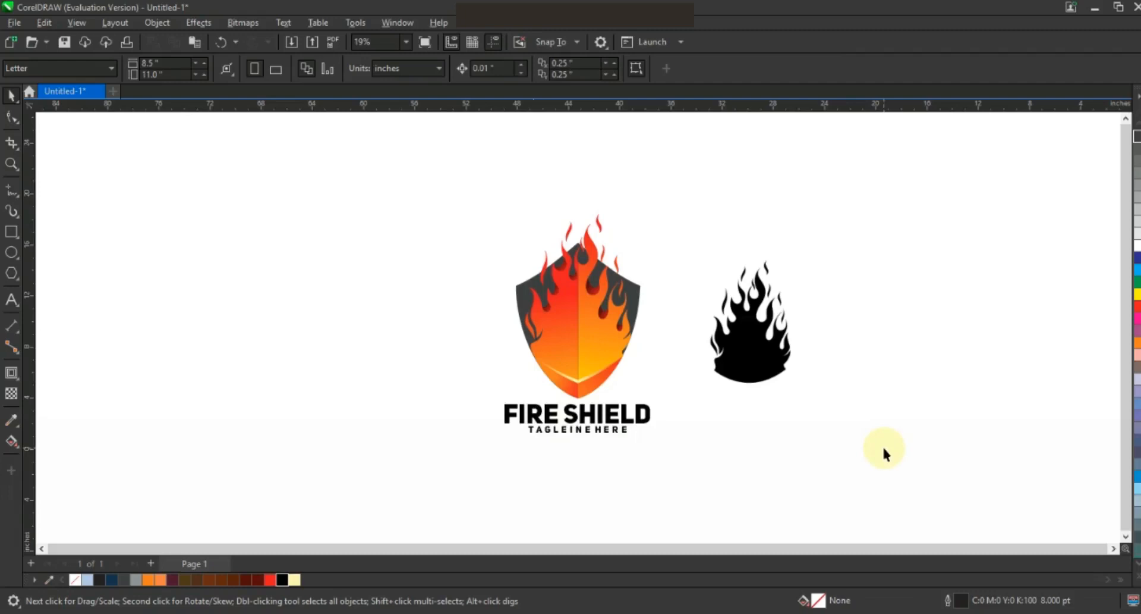
{"action": "left_click", "coordinate": [11, 164]}
{"action": "left_click_drag", "start_coordinate": [386, 186], "coordinate": [776, 436]}
{"action": "left_click_drag", "start_coordinate": [843, 454], "coordinate": [844, 454]}
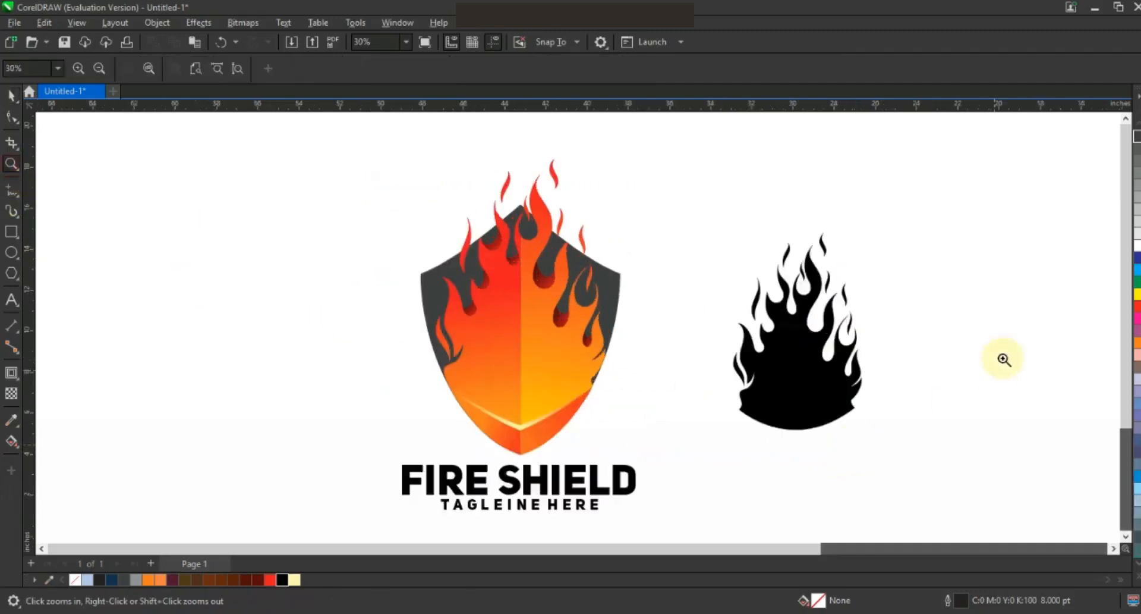
{"action": "key", "text": "F9"}
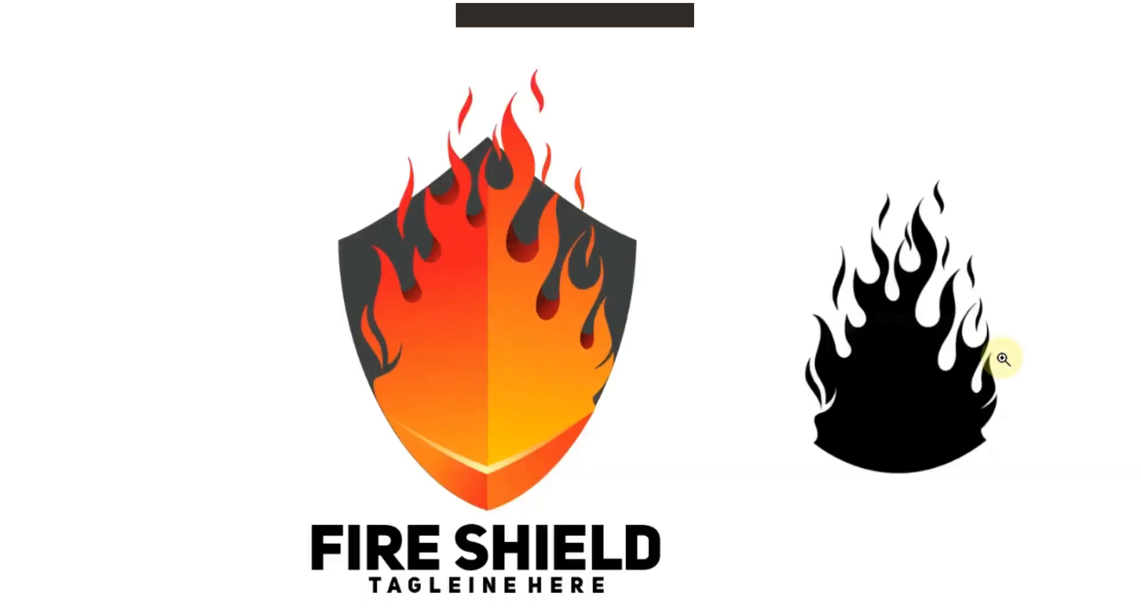